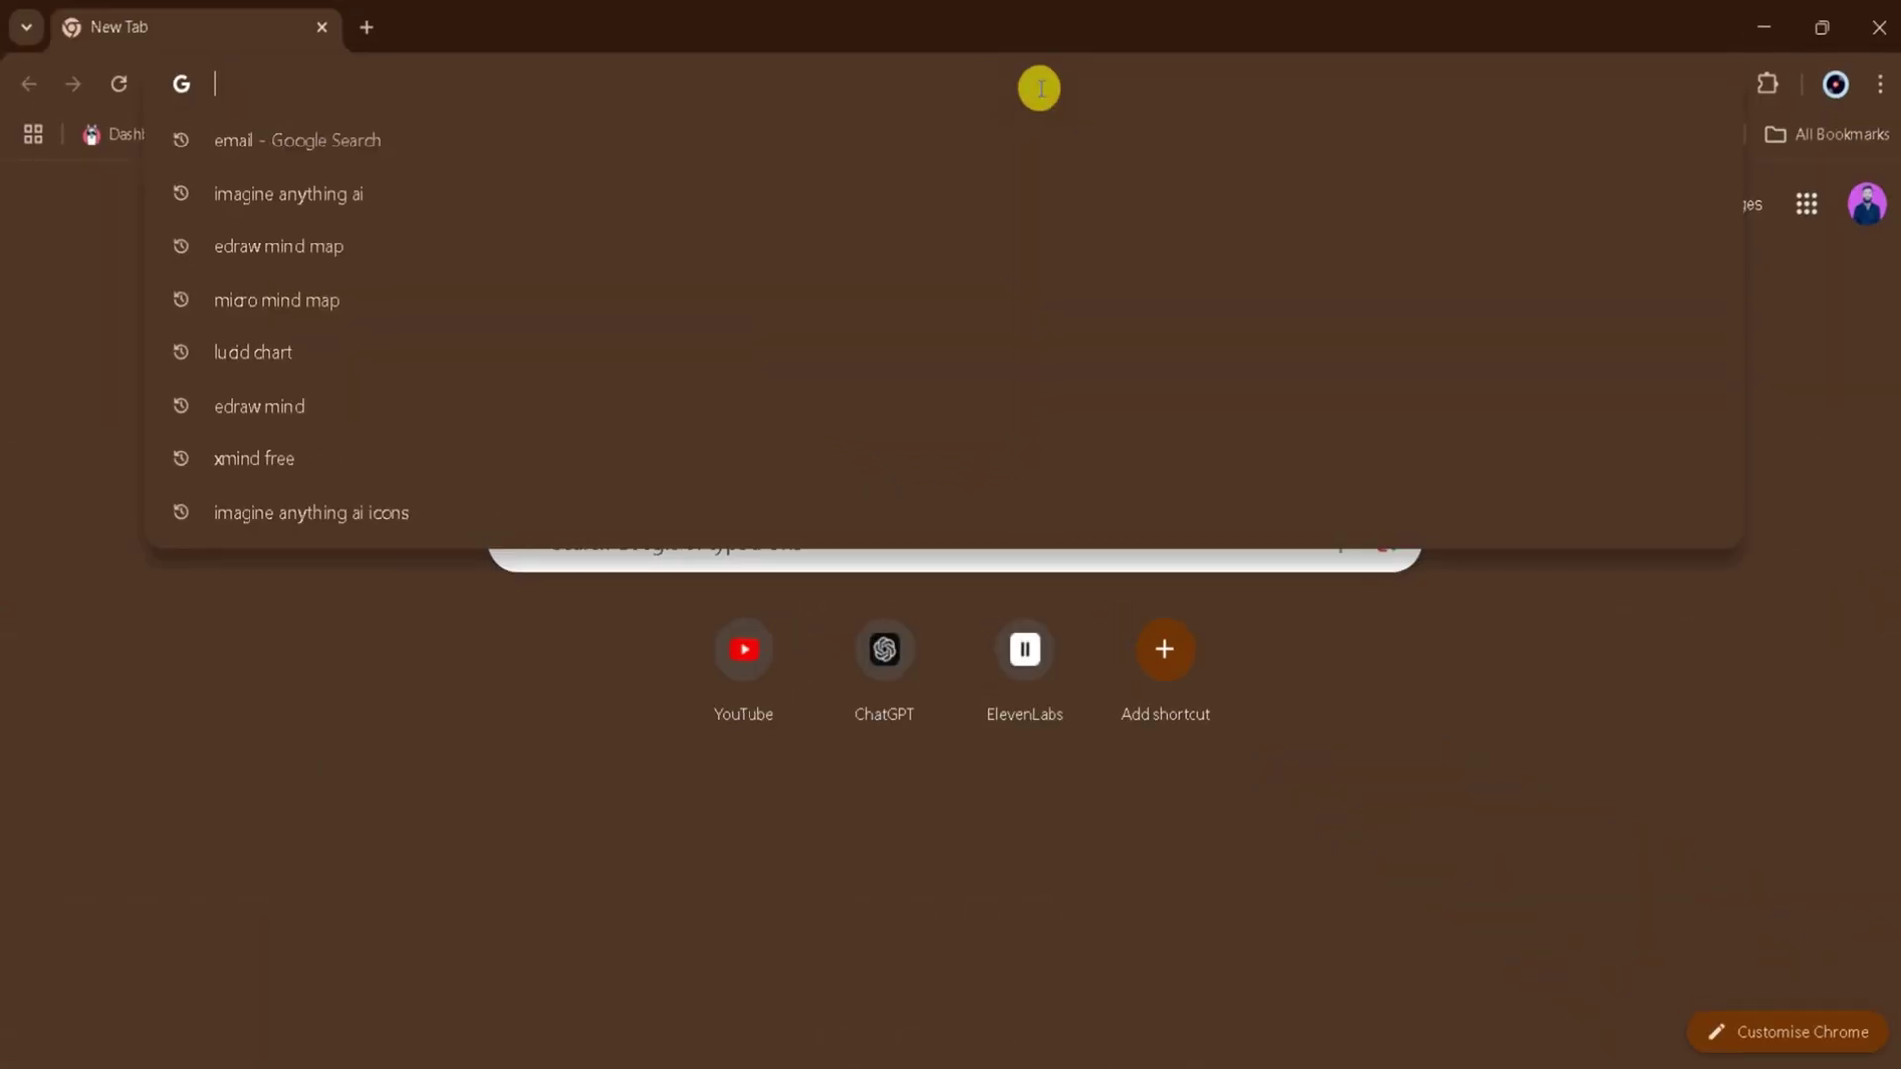
# - Search Google for 'imagine anything.ai'
pyautogui.write('imagi')
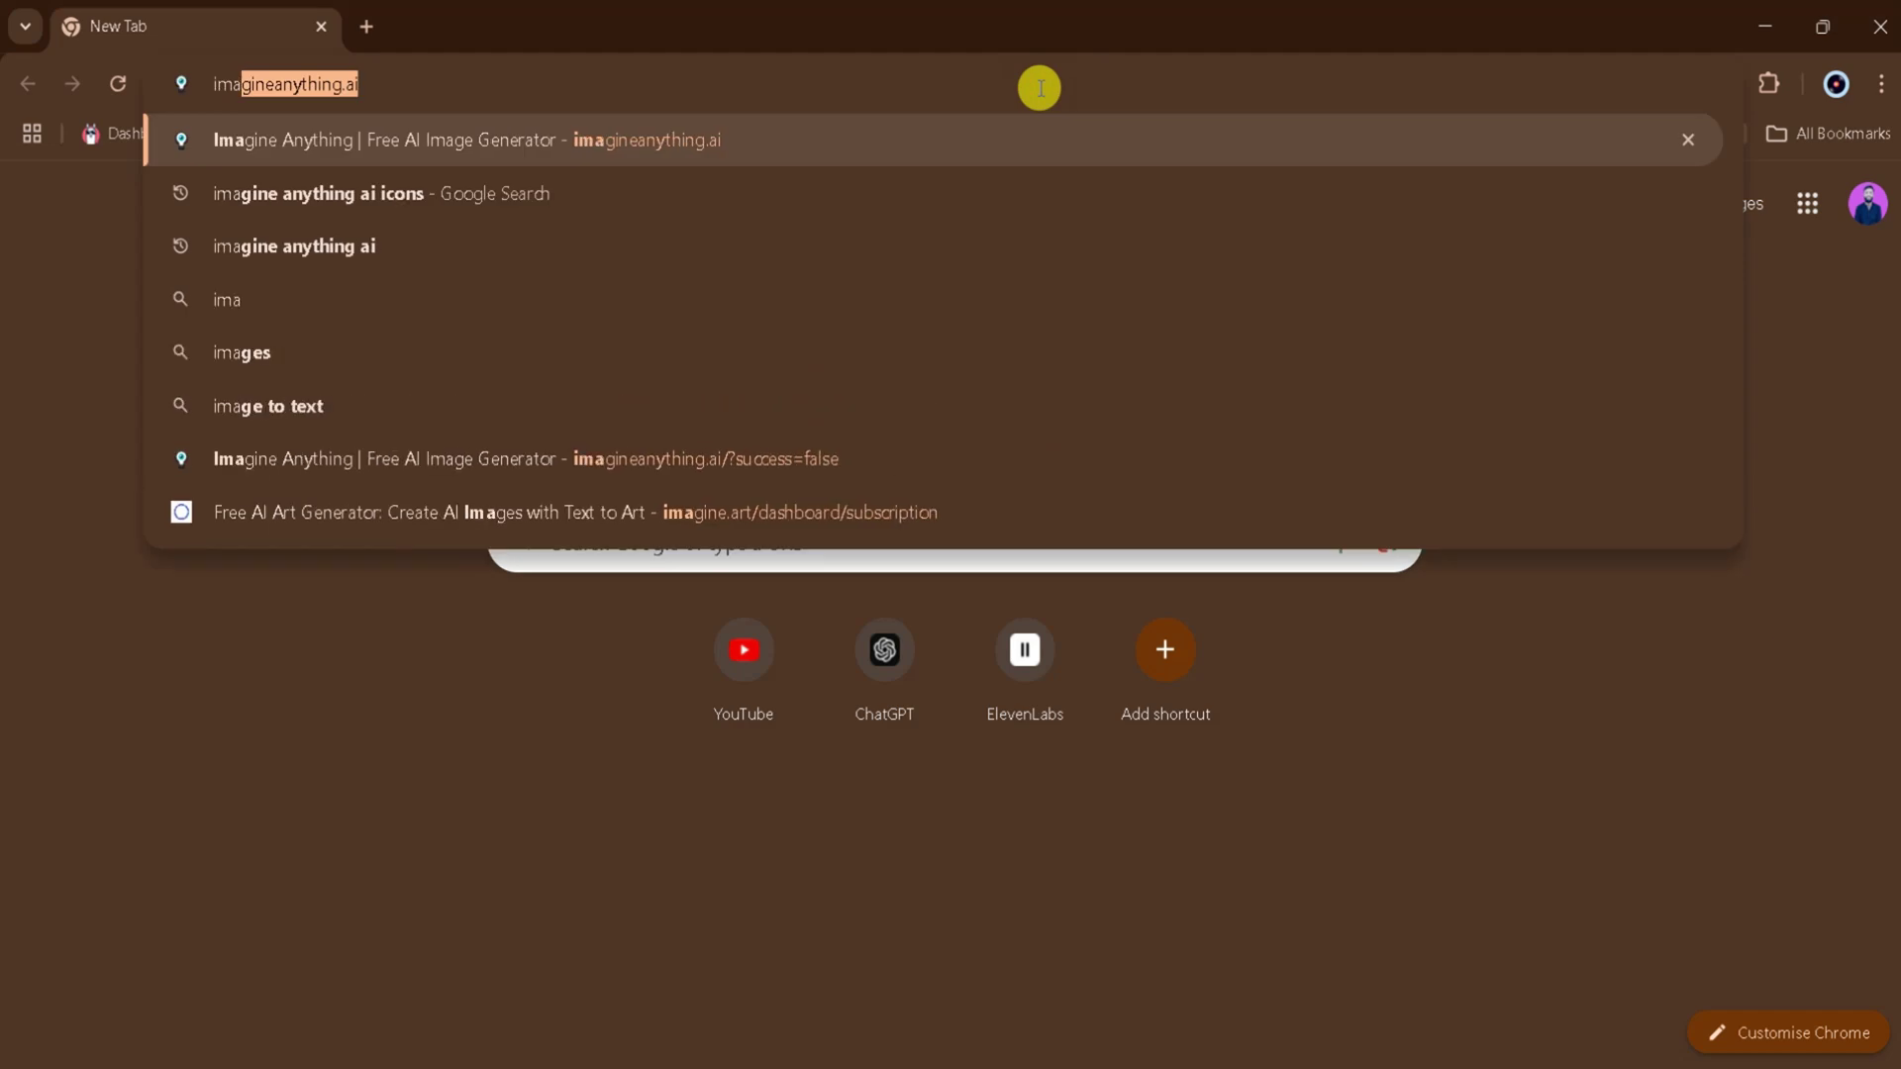
pyautogui.write('ne')
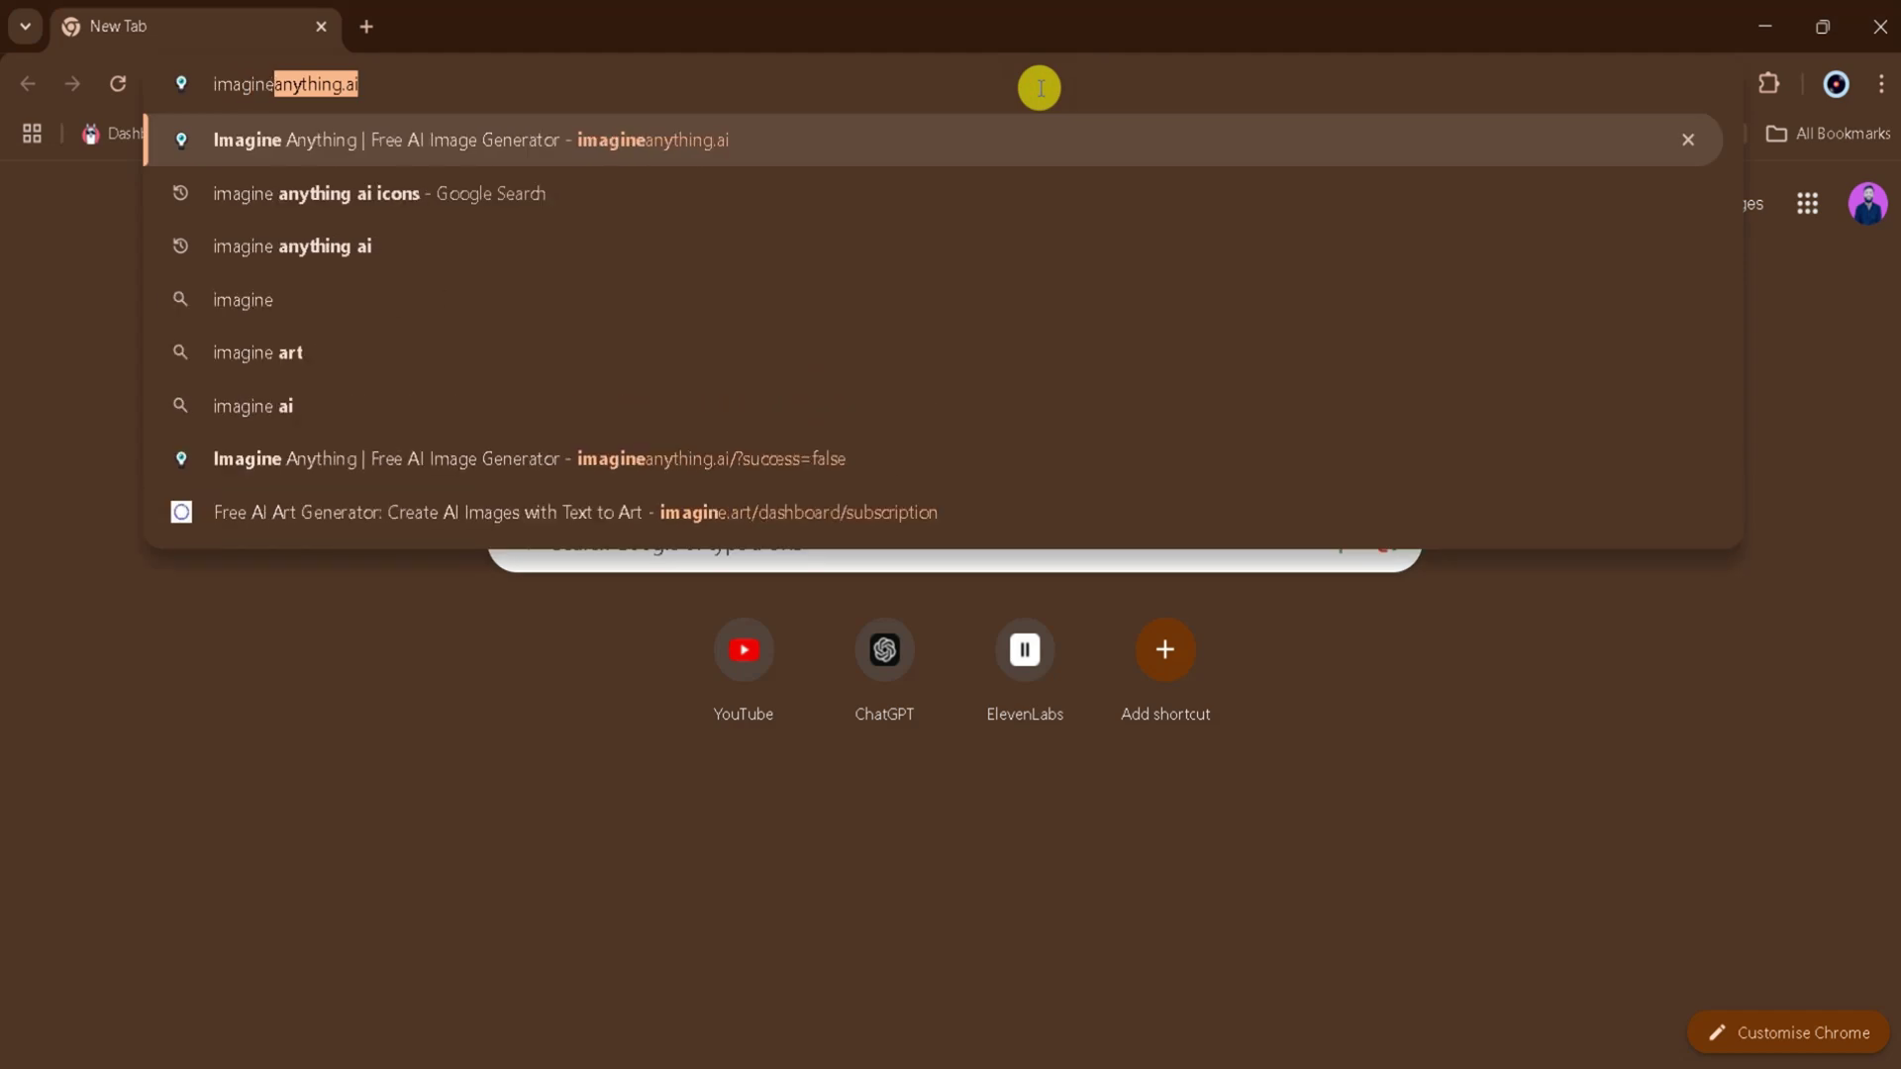
pyautogui.write(' anyth')
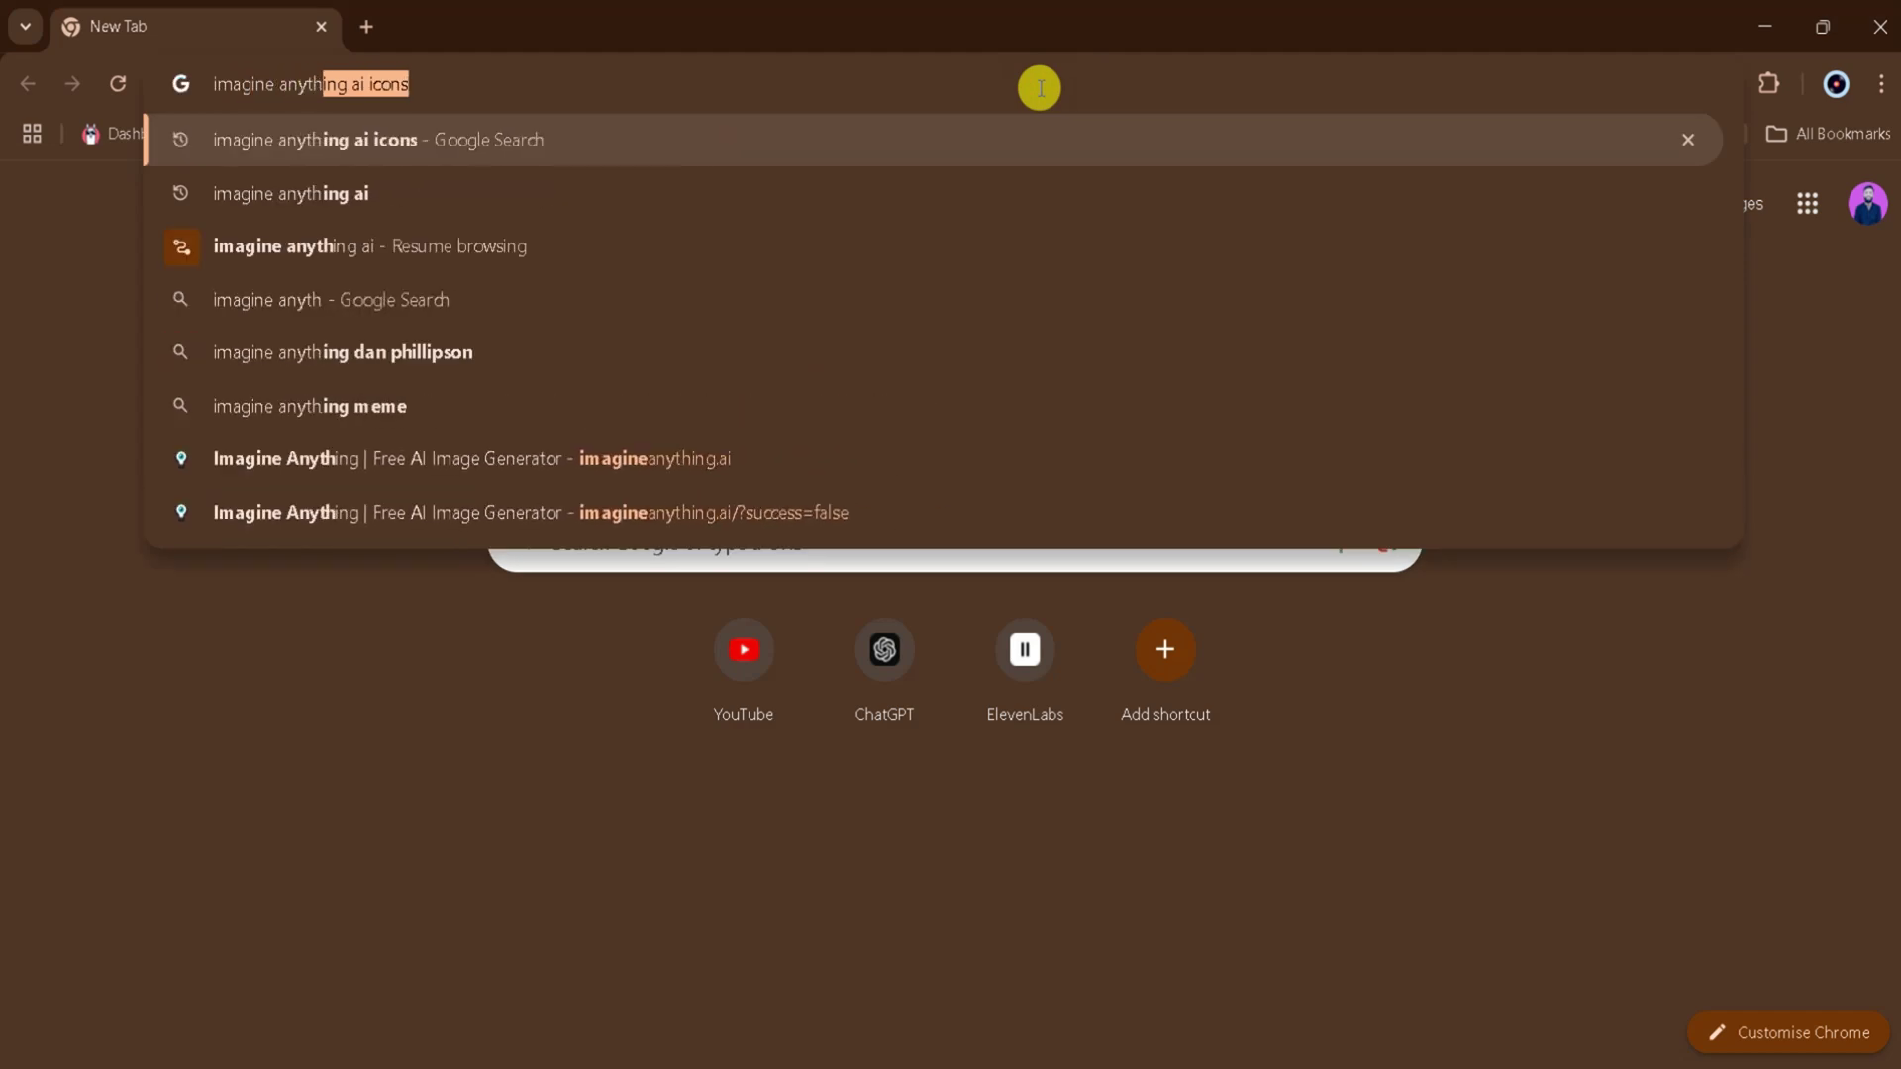
pyautogui.write('ing.ai')
pyautogui.press('Return')
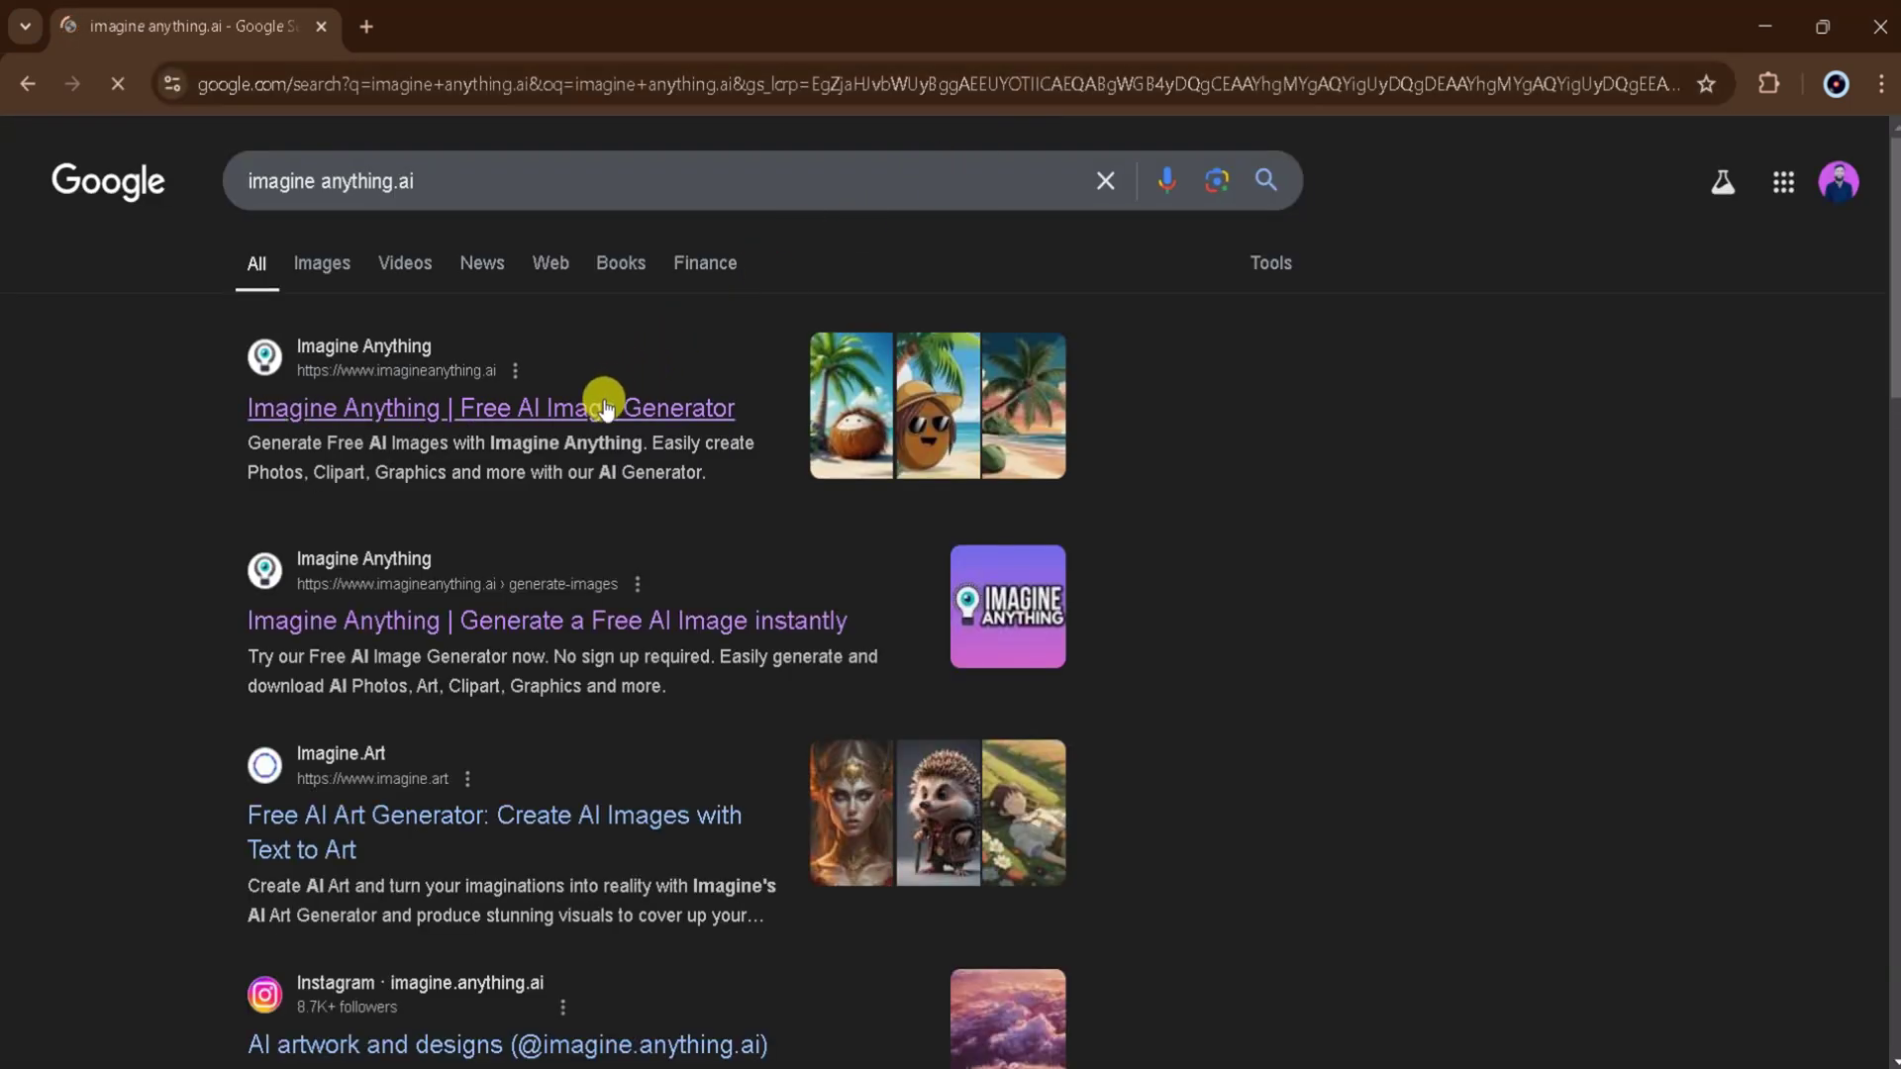
# - Open the imagineanything.ai homepage, keep the Newest sort order, and pick the Food category
pyautogui.click(595, 426)
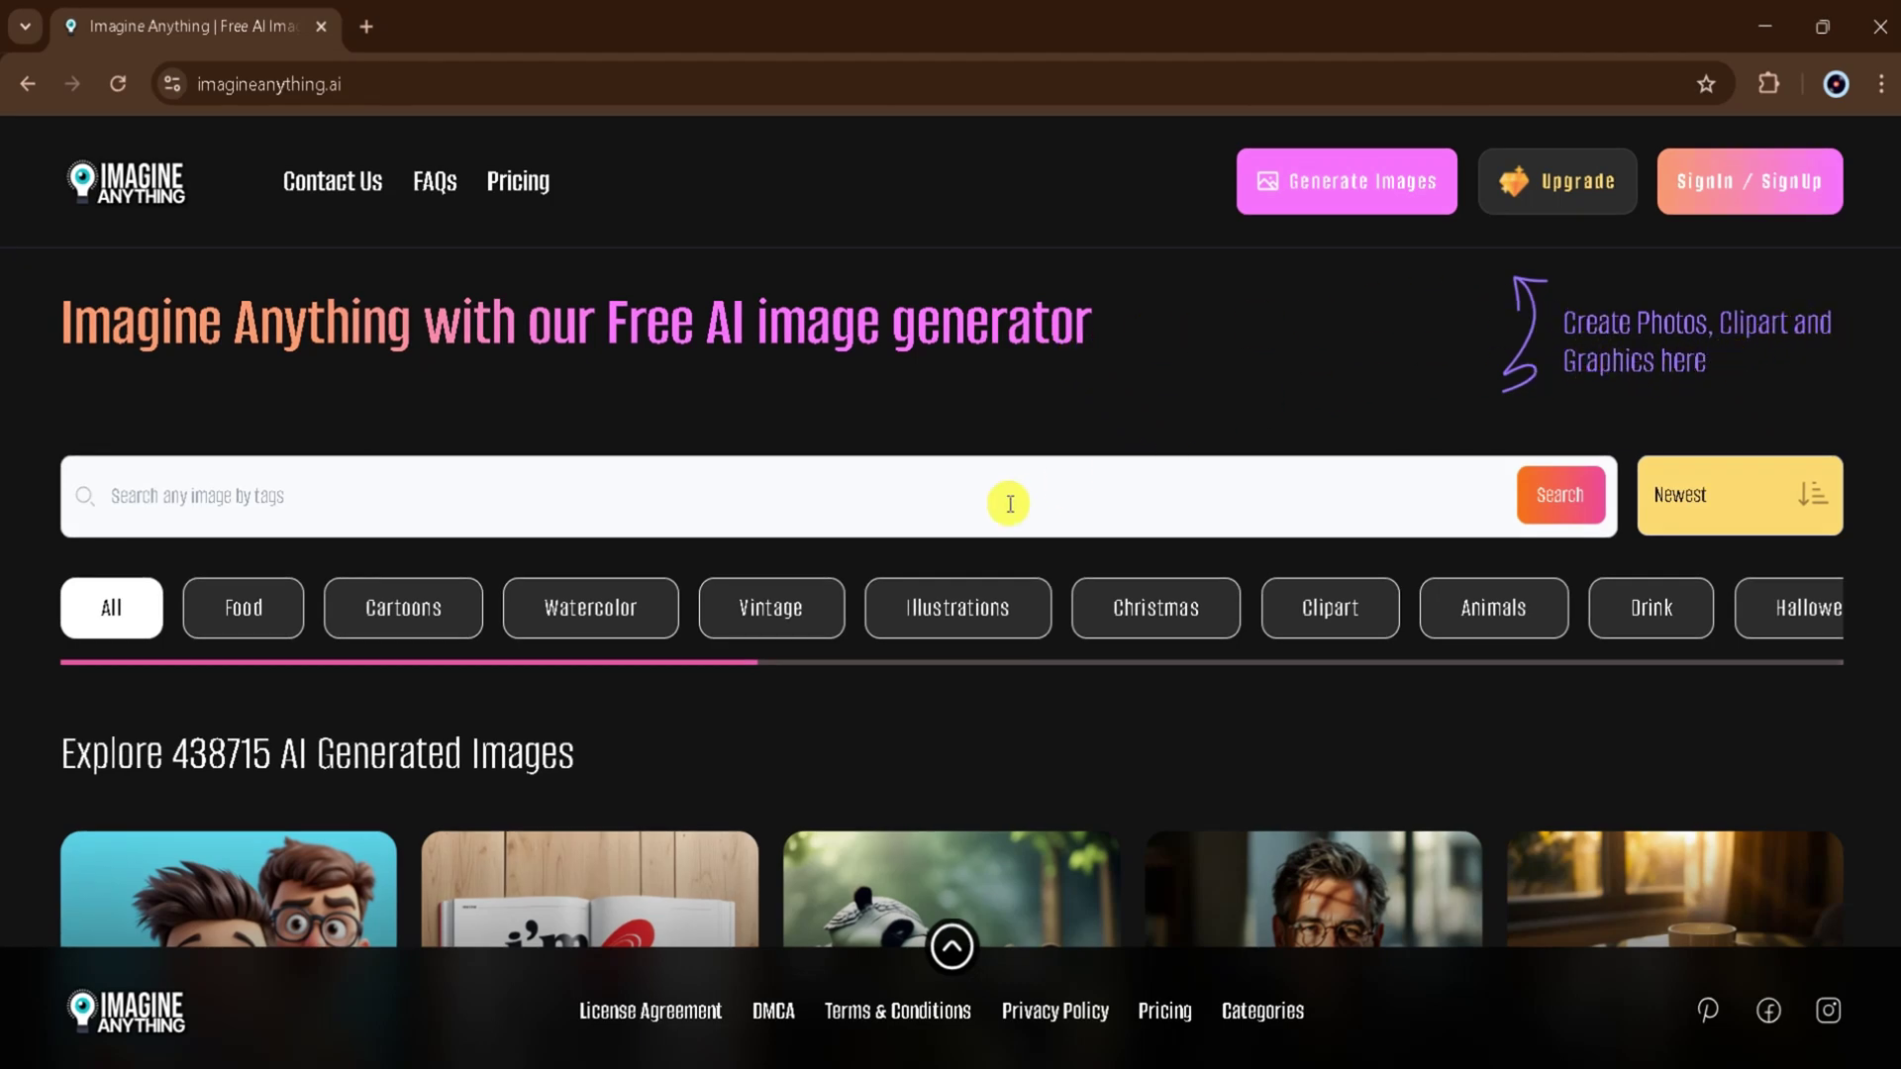
pyautogui.click(737, 495)
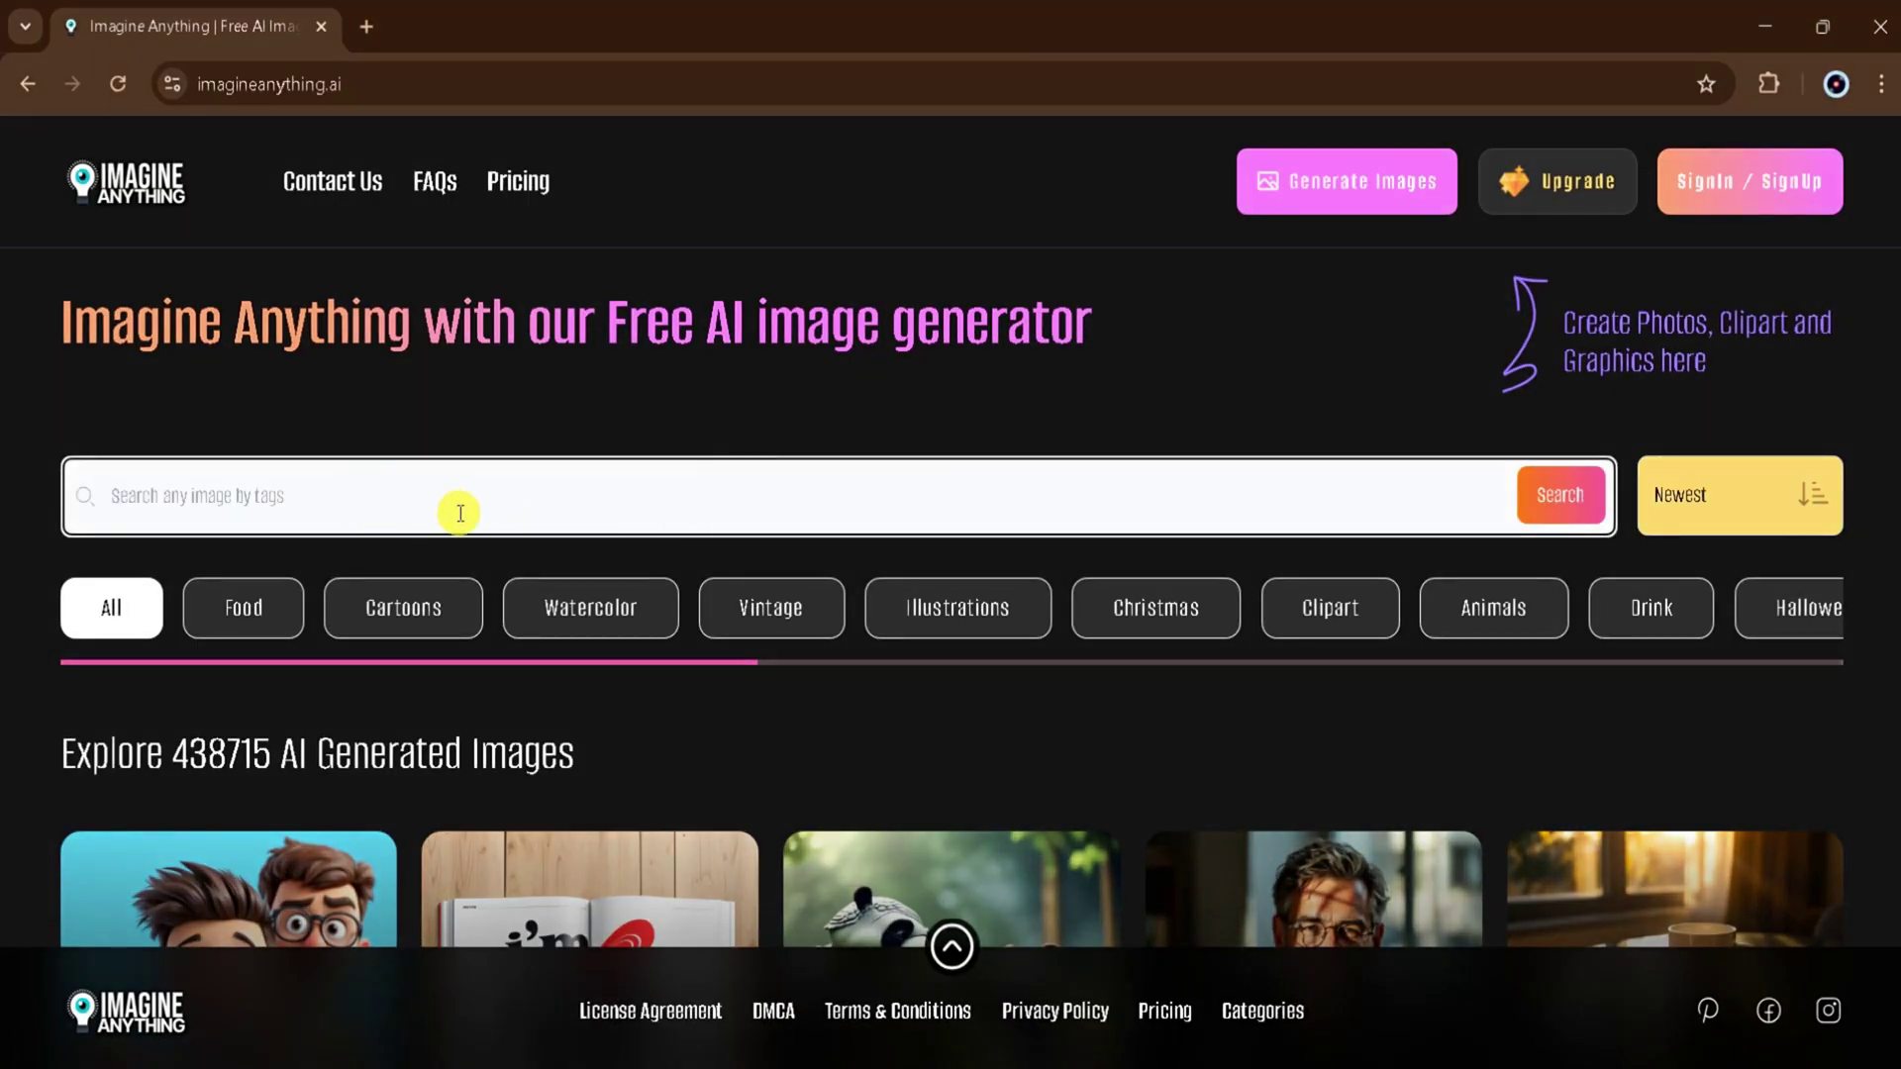
pyautogui.click(1743, 497)
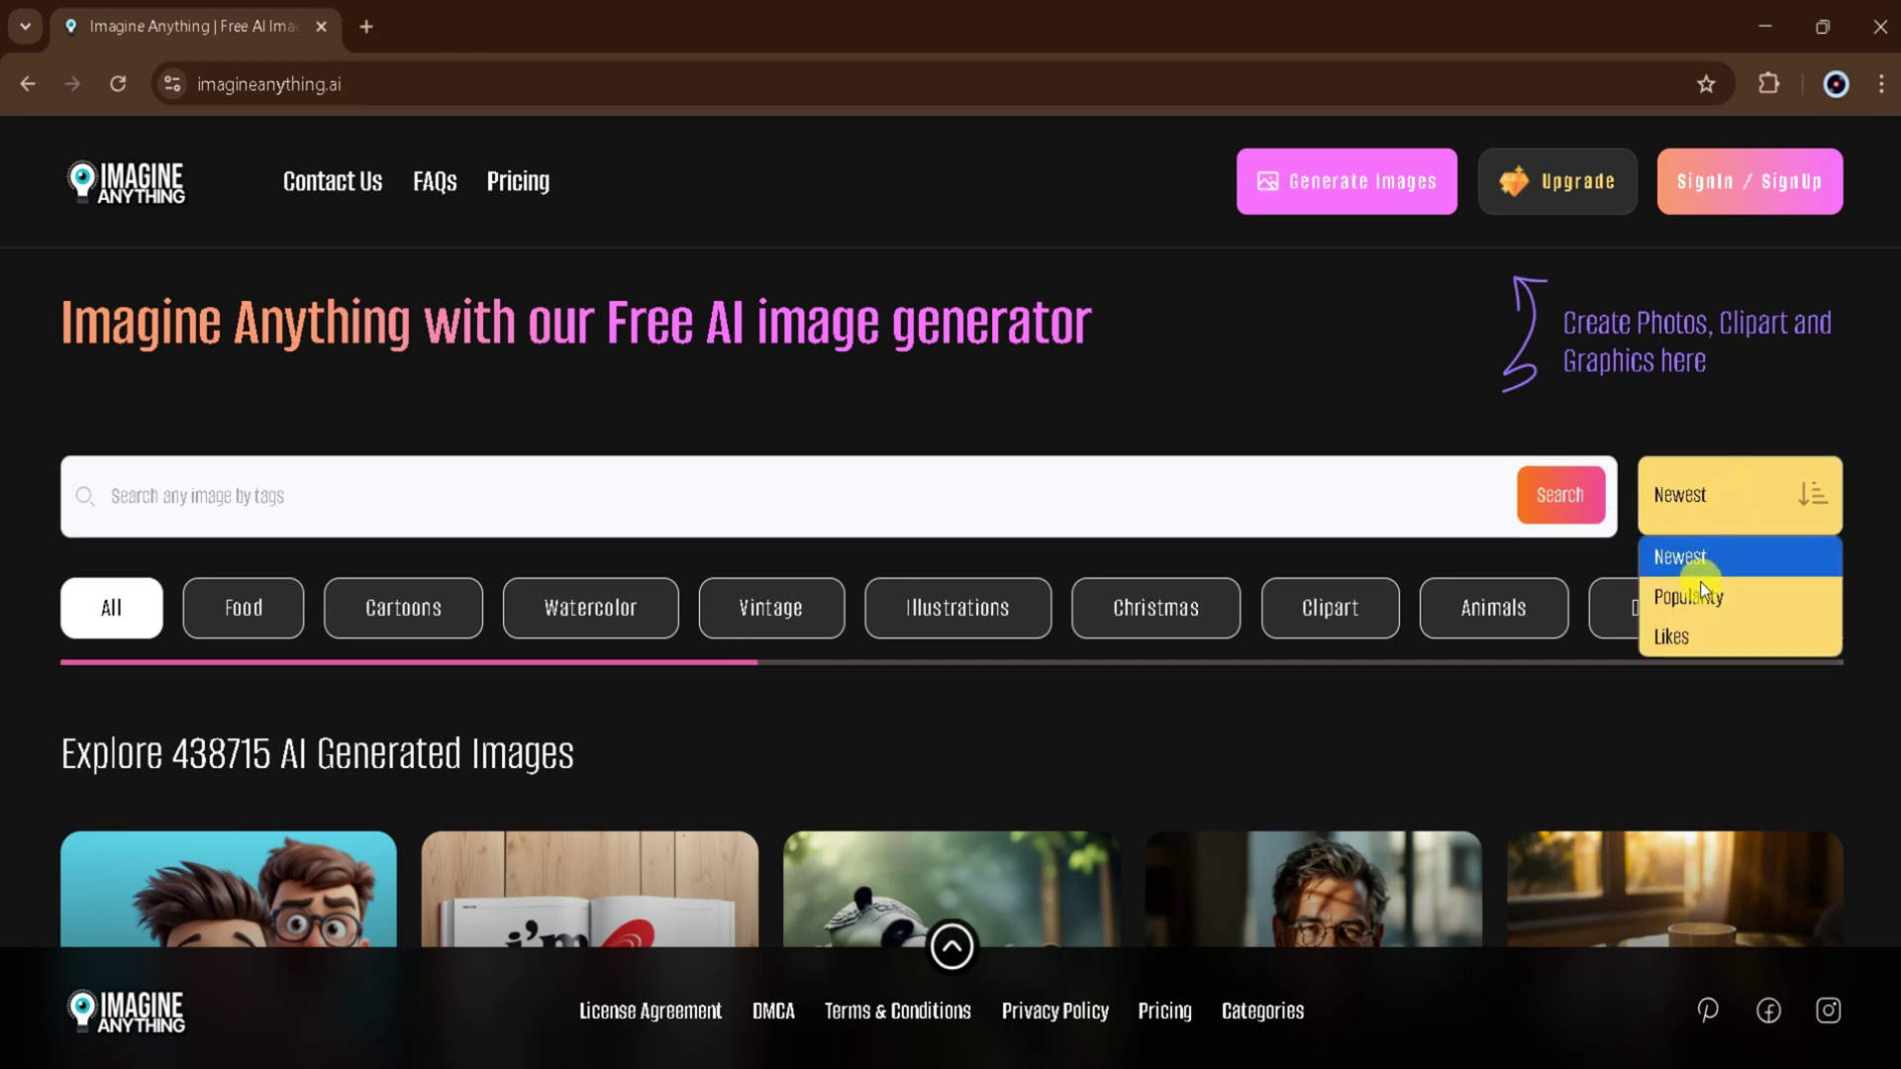
pyautogui.click(1556, 546)
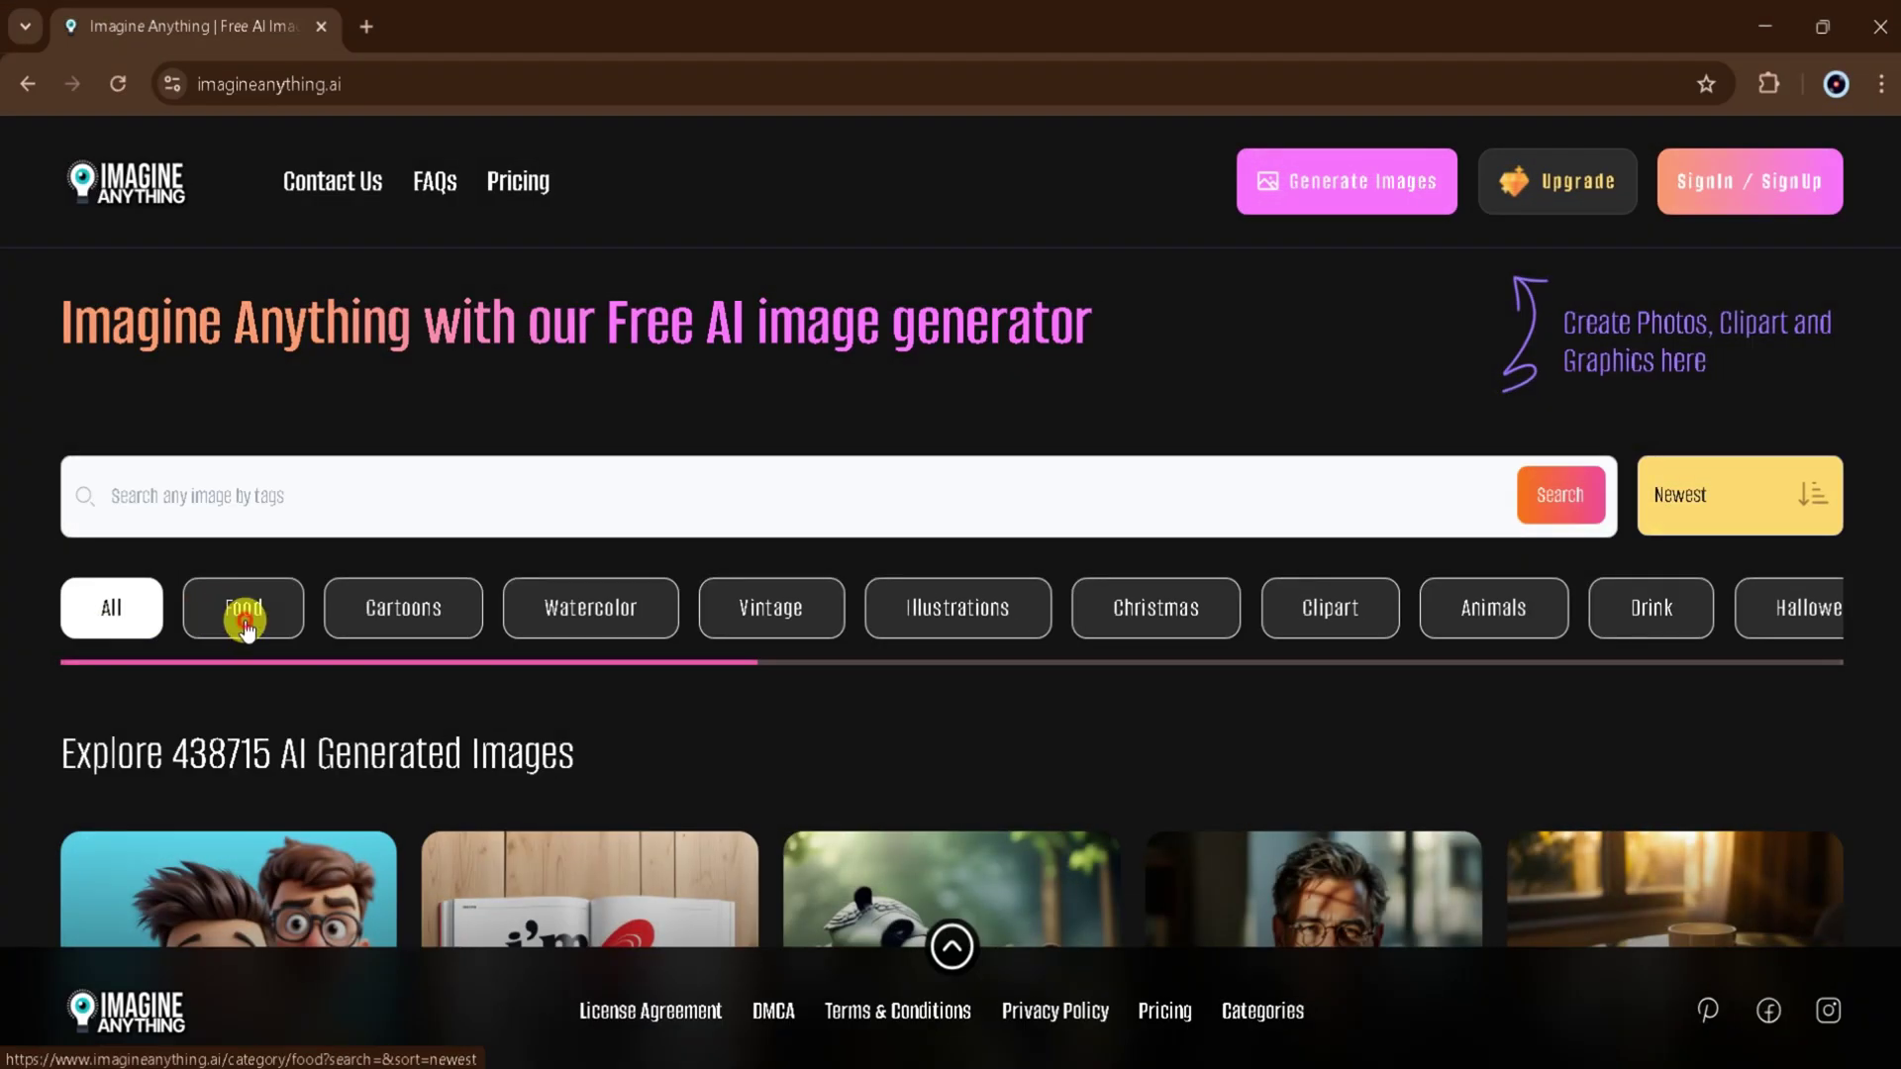
pyautogui.click(244, 626)
# - Browse the Cartoons and Watercolor image categories
pyautogui.scroll(-2, 396, 626)
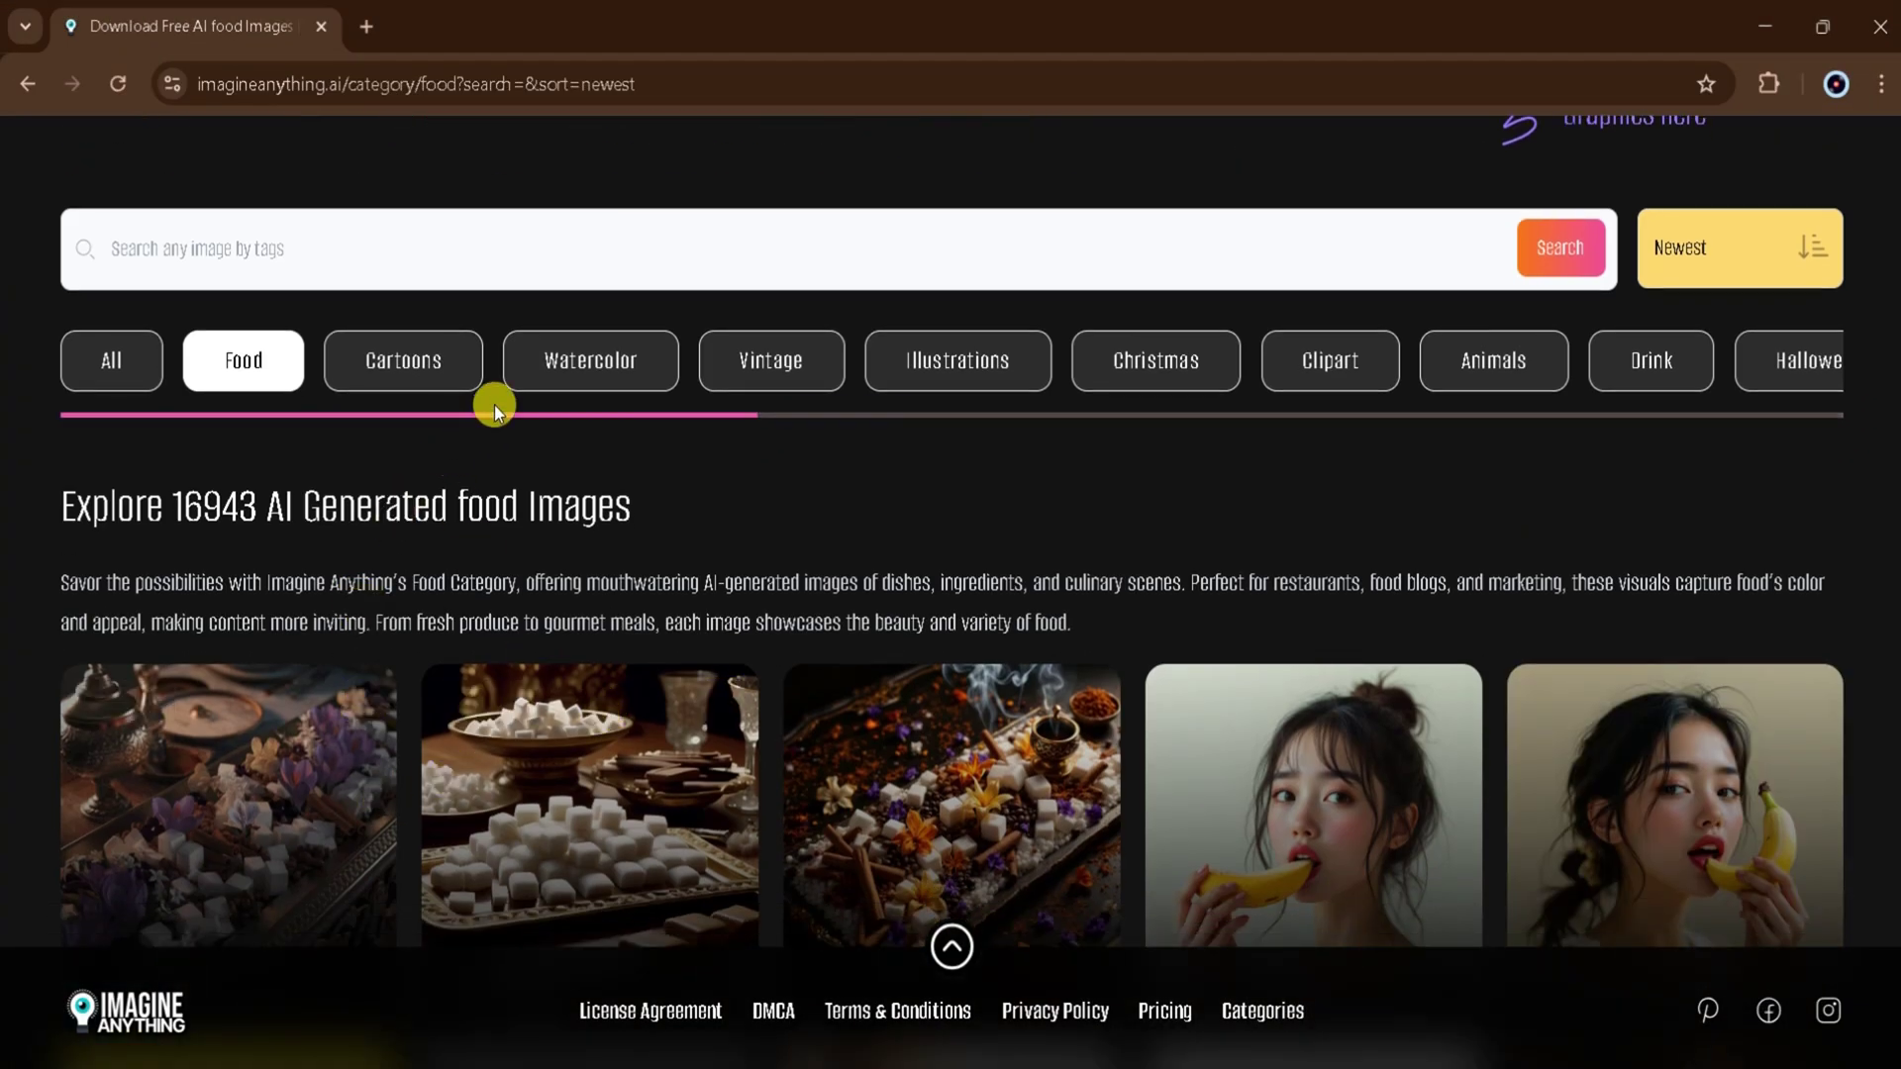
pyautogui.click(448, 361)
pyautogui.click(586, 360)
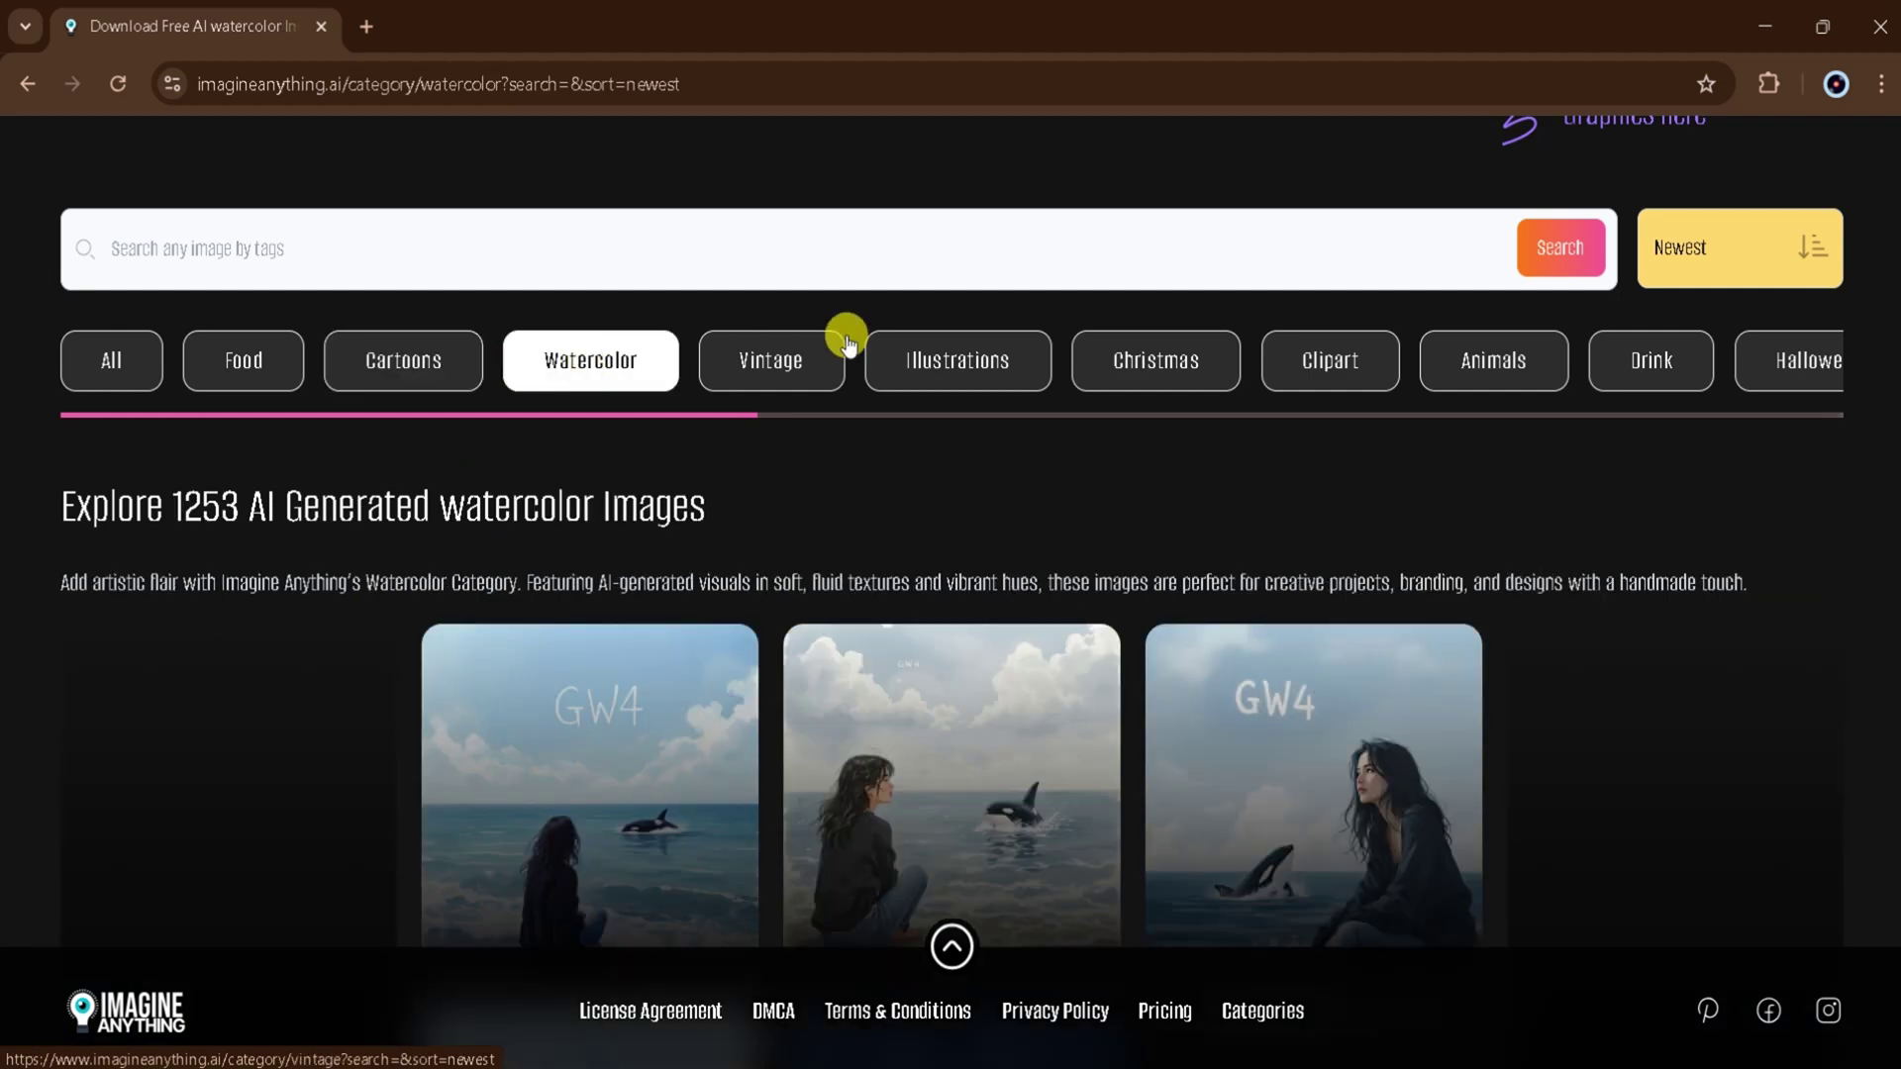
pyautogui.hscroll(3, 1817, 386)
pyautogui.hscroll(10, 1819, 391)
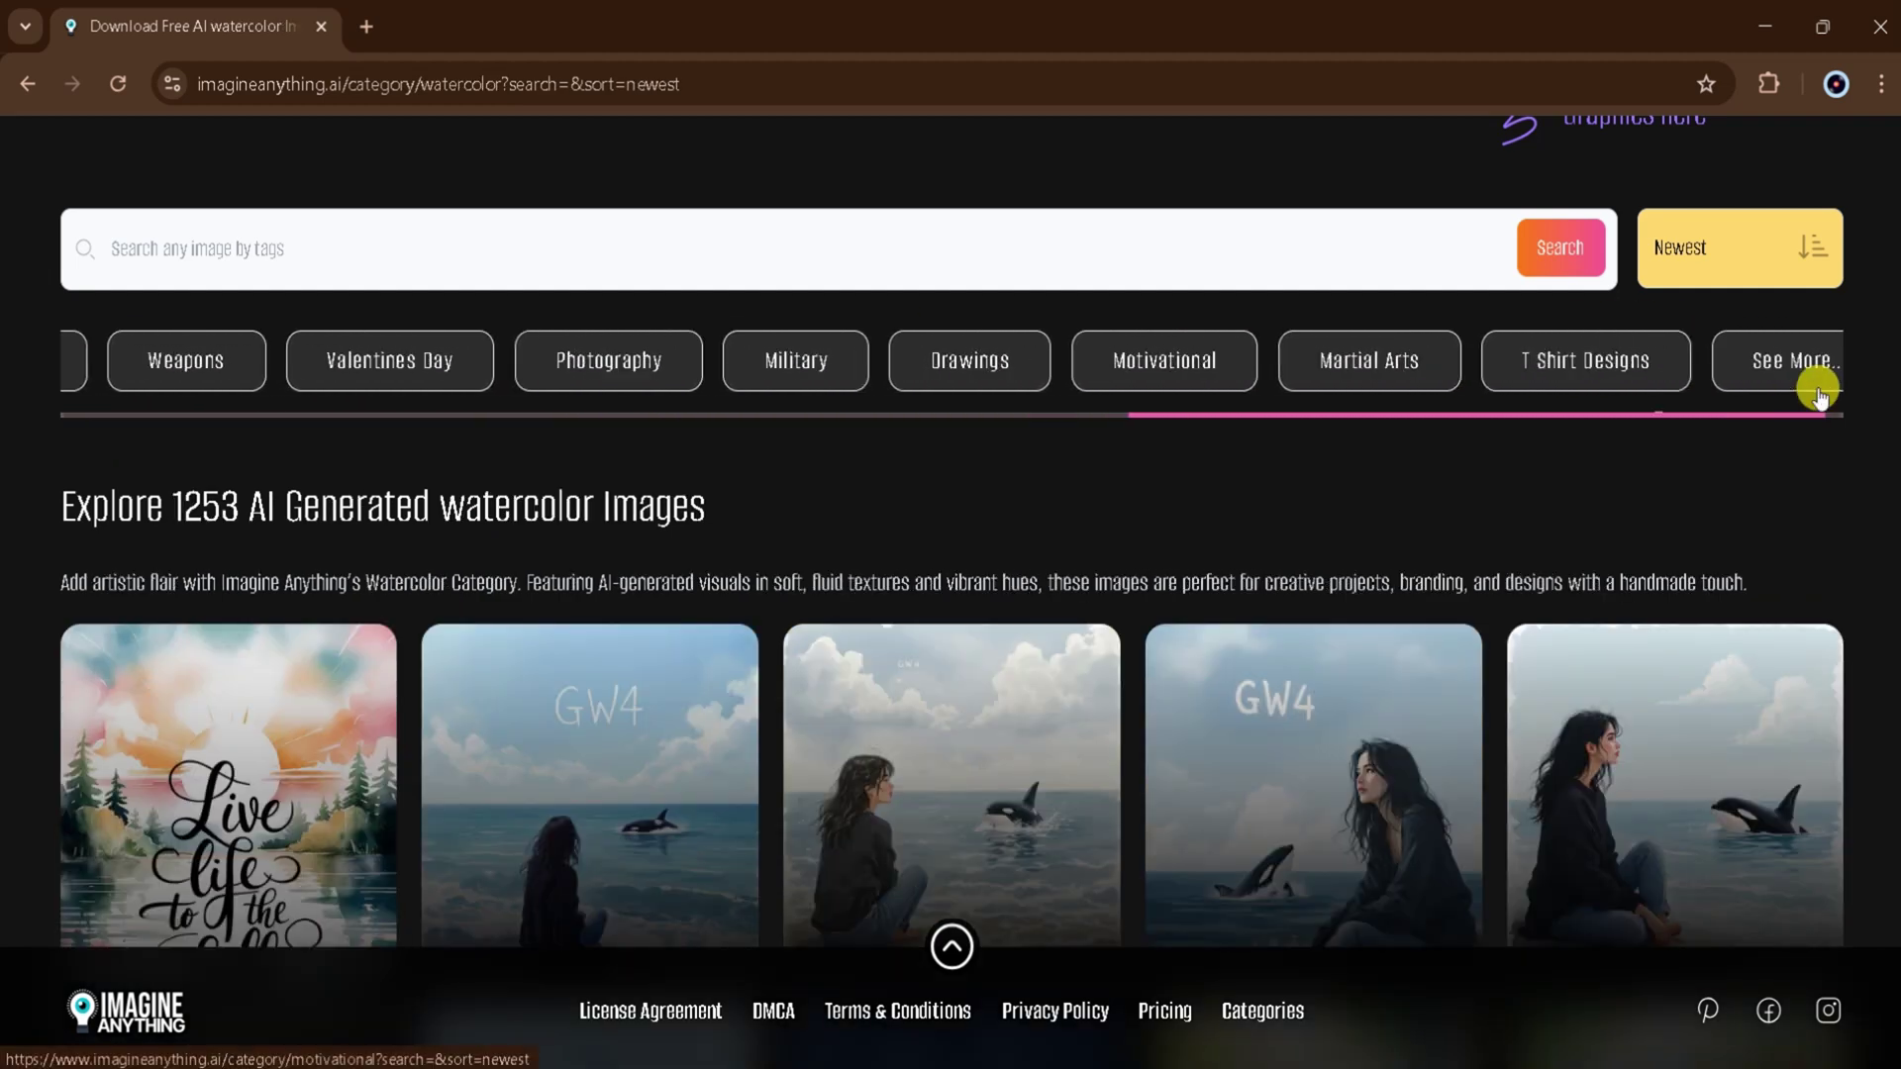
# - Return to Cartoons and search it for 'ai technology'
pyautogui.hotkey('alt', 'Left')
pyautogui.scroll(3, 1216, 527)
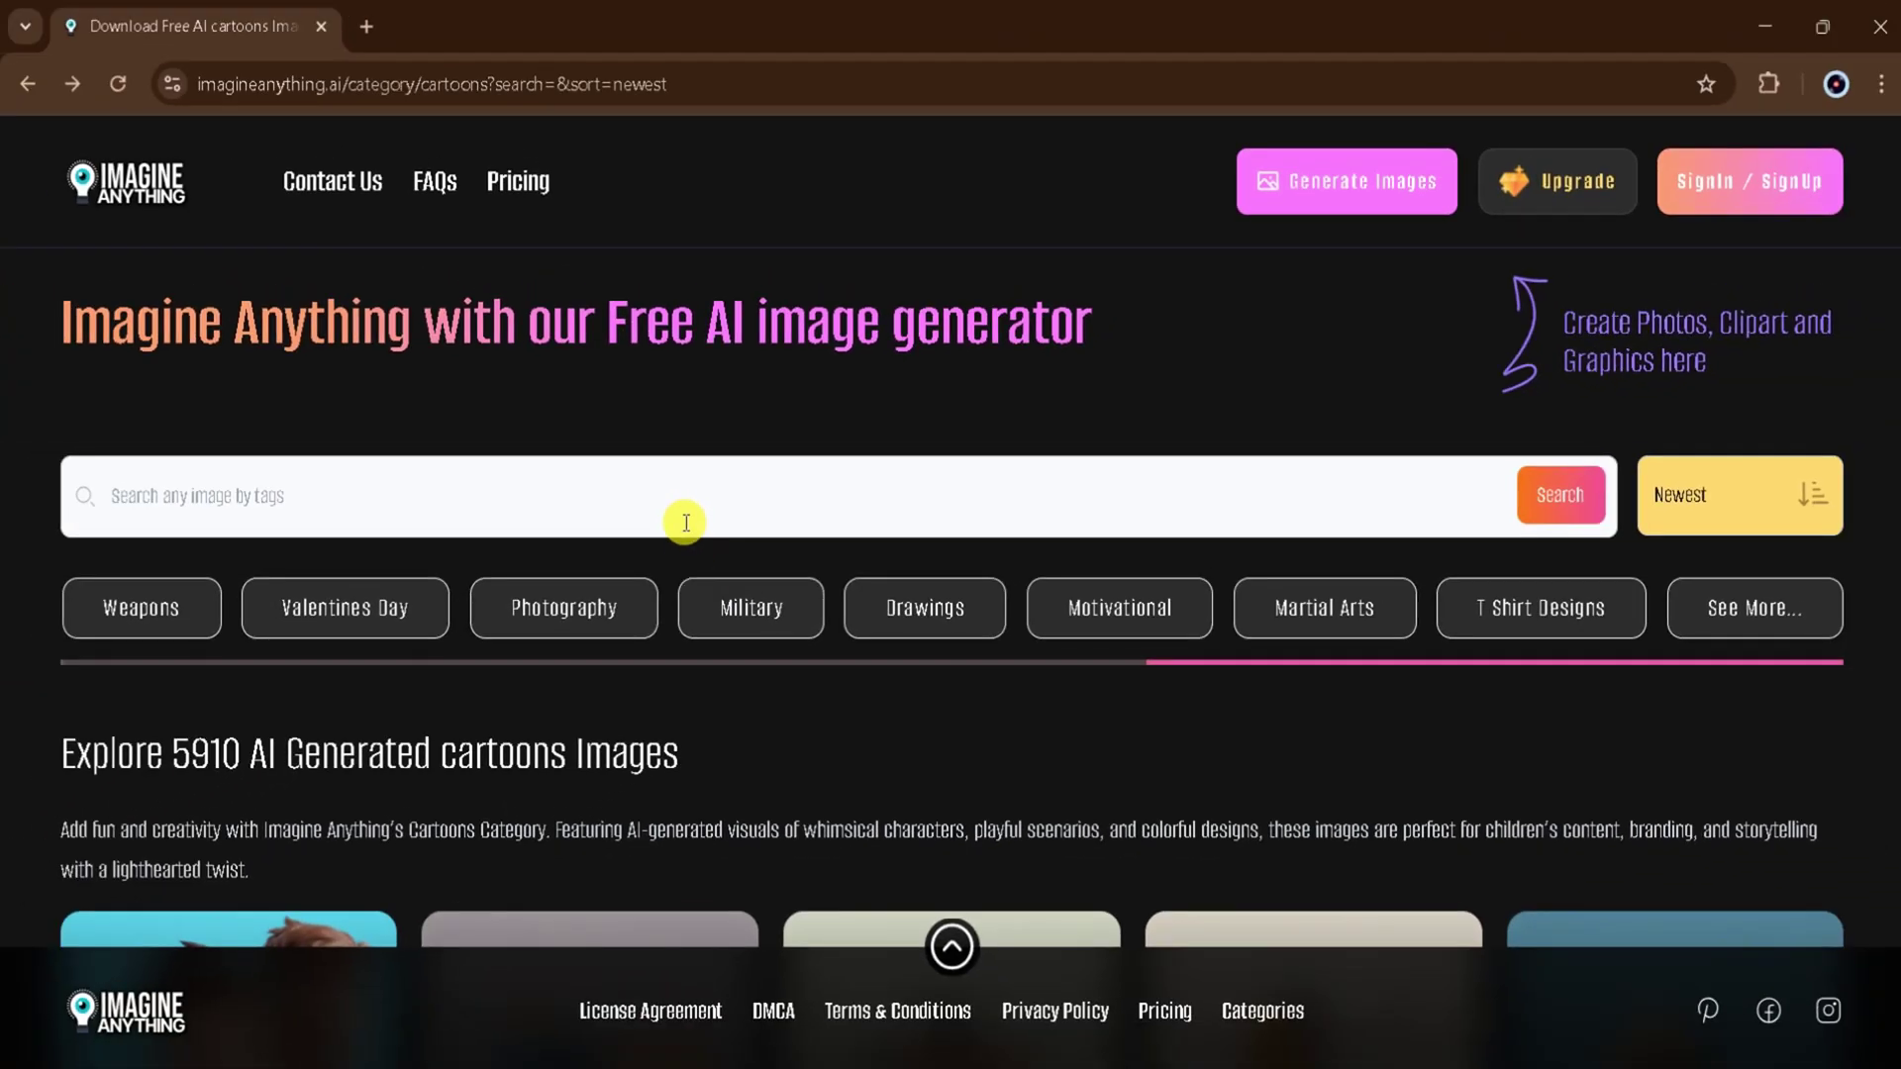
pyautogui.click(685, 506)
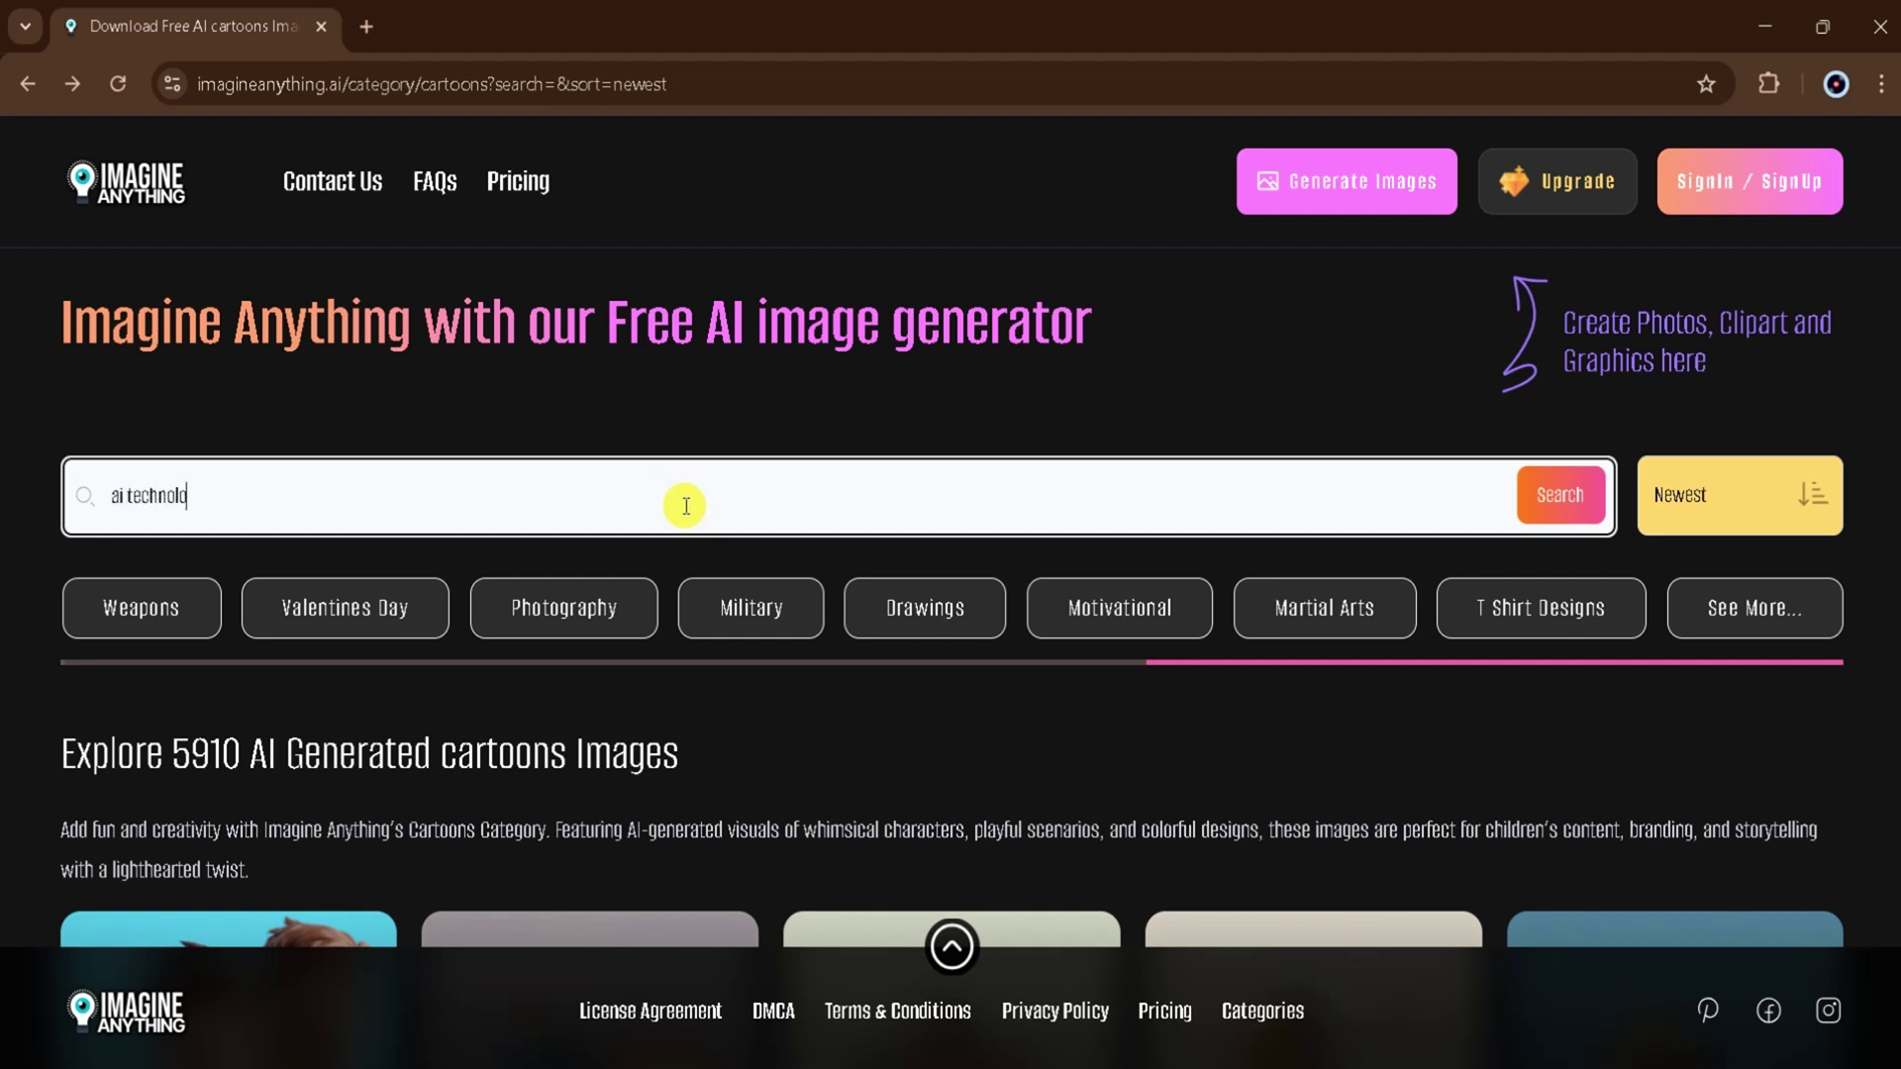
pyautogui.press('Return')
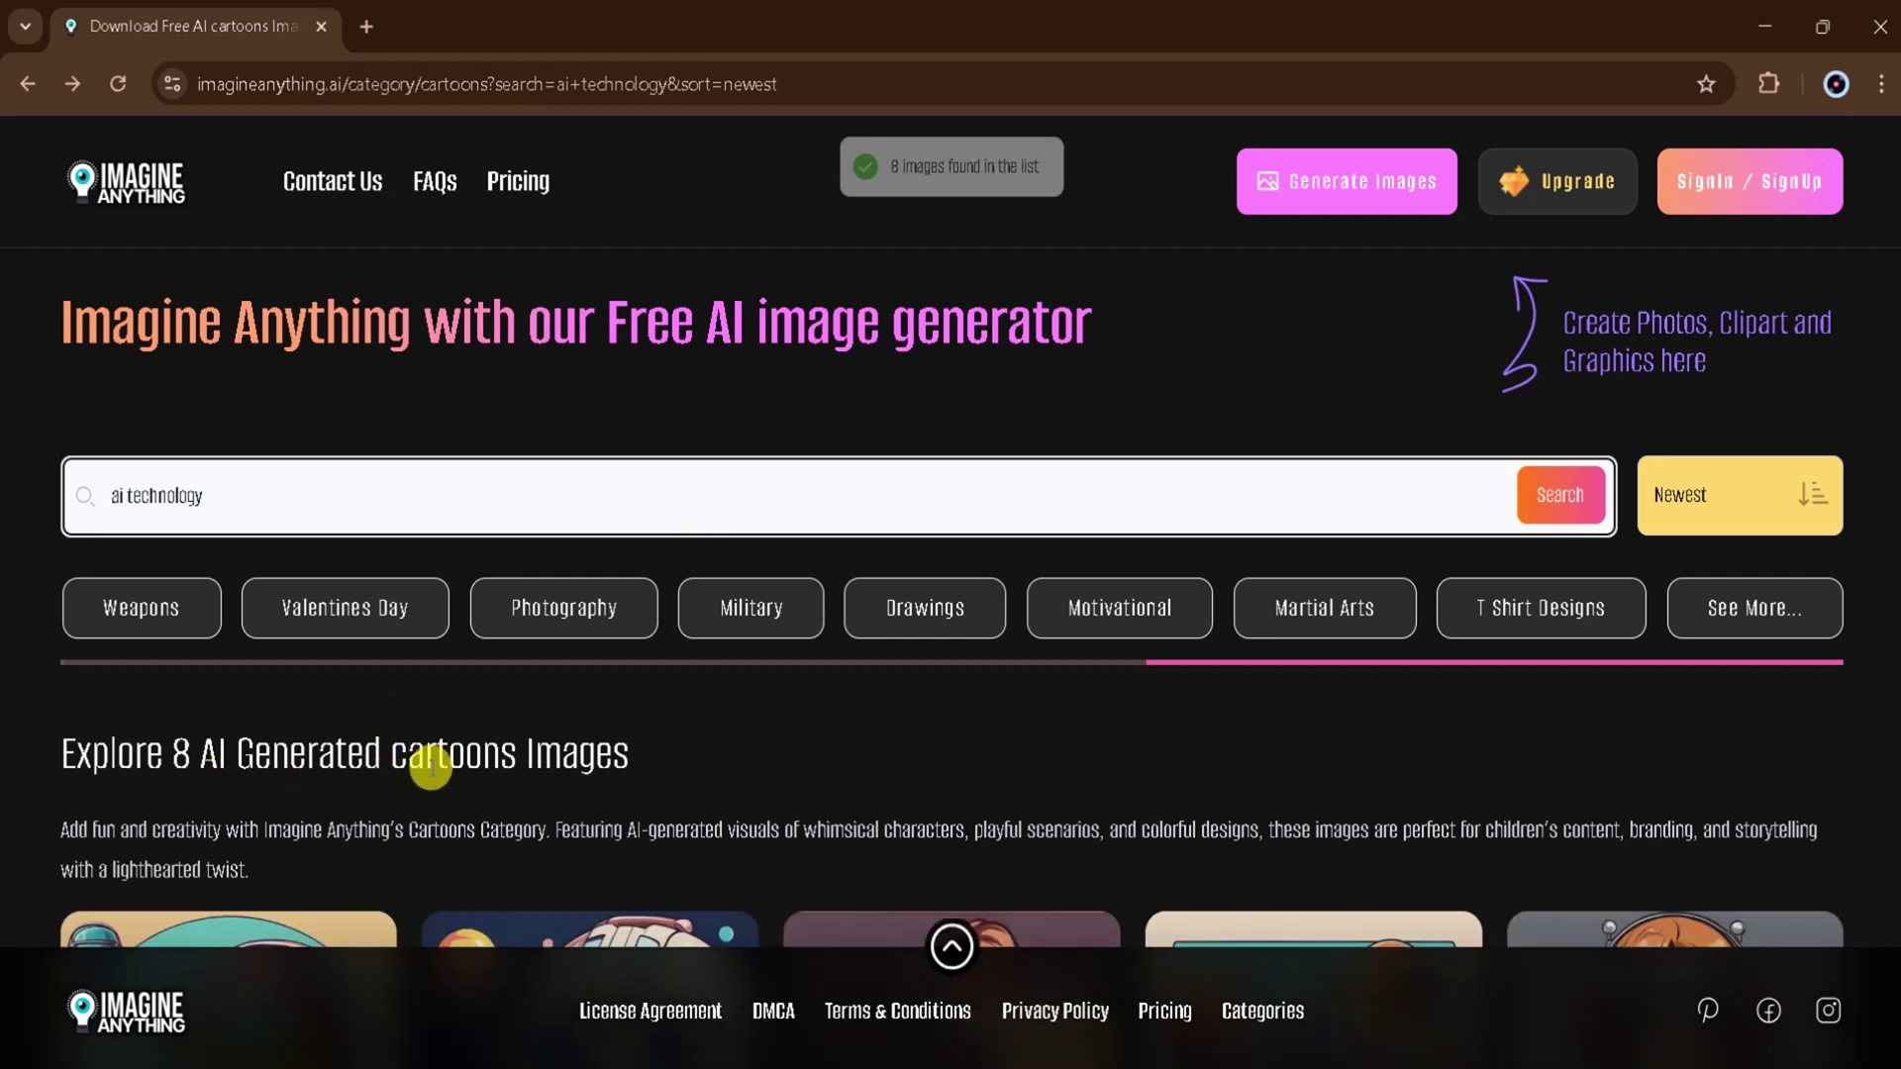
# - Widen the 'ai technology' results from Cartoons to All categories, showing 3571 images
pyautogui.scroll(-5, 556, 782)
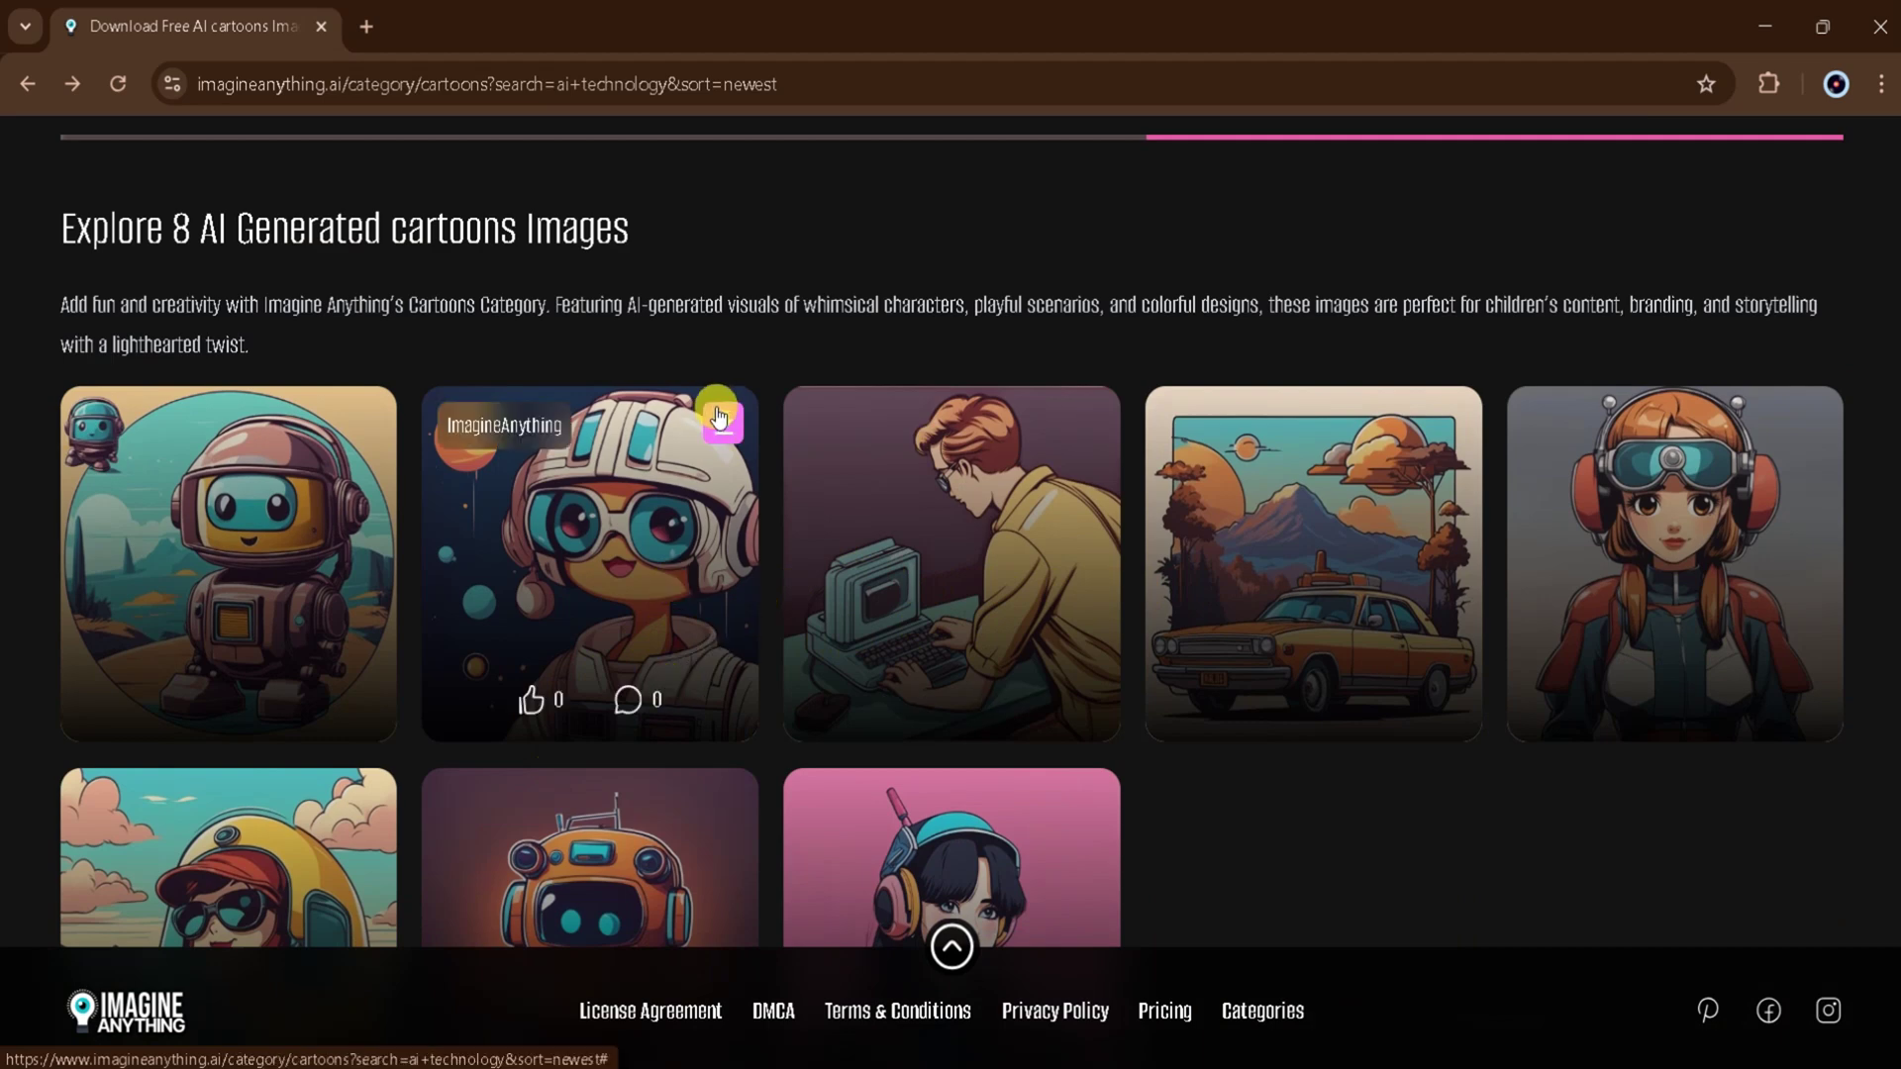
pyautogui.scroll(3, 717, 411)
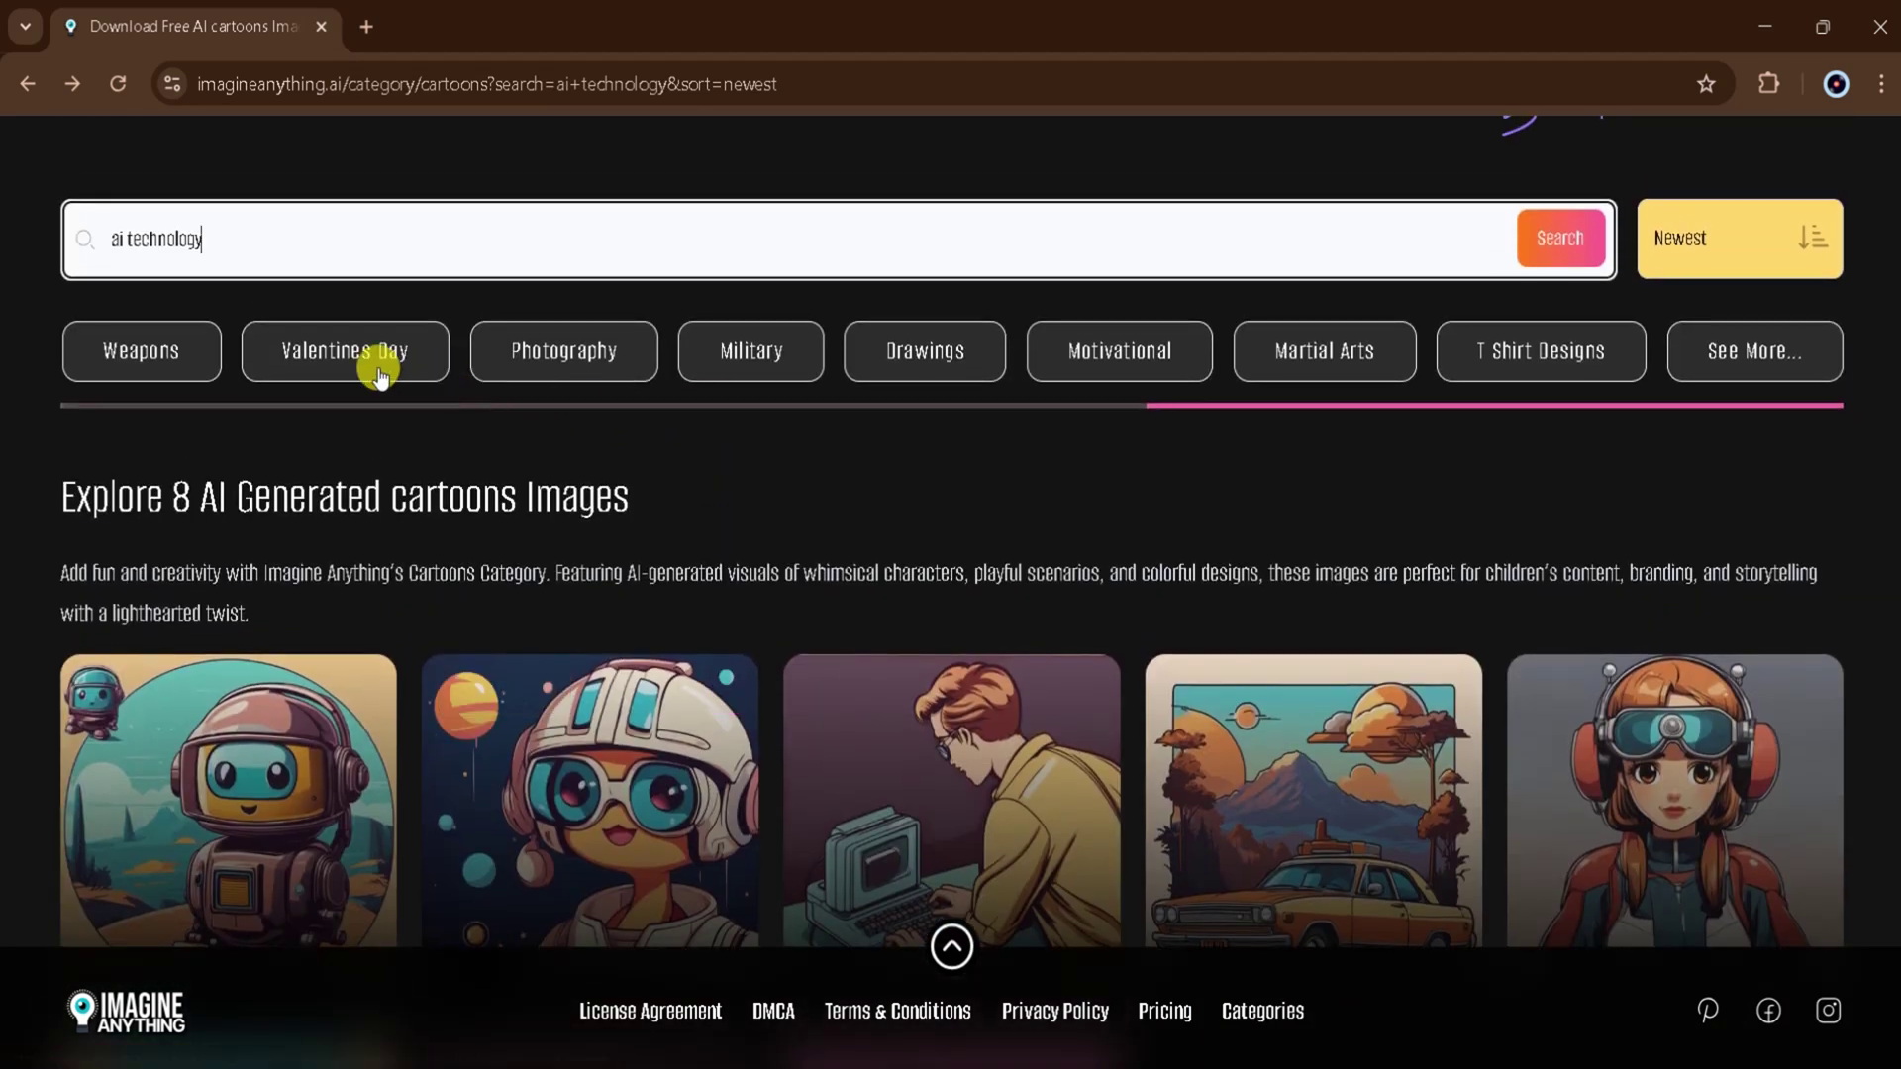
pyautogui.hscroll(-10, 290, 366)
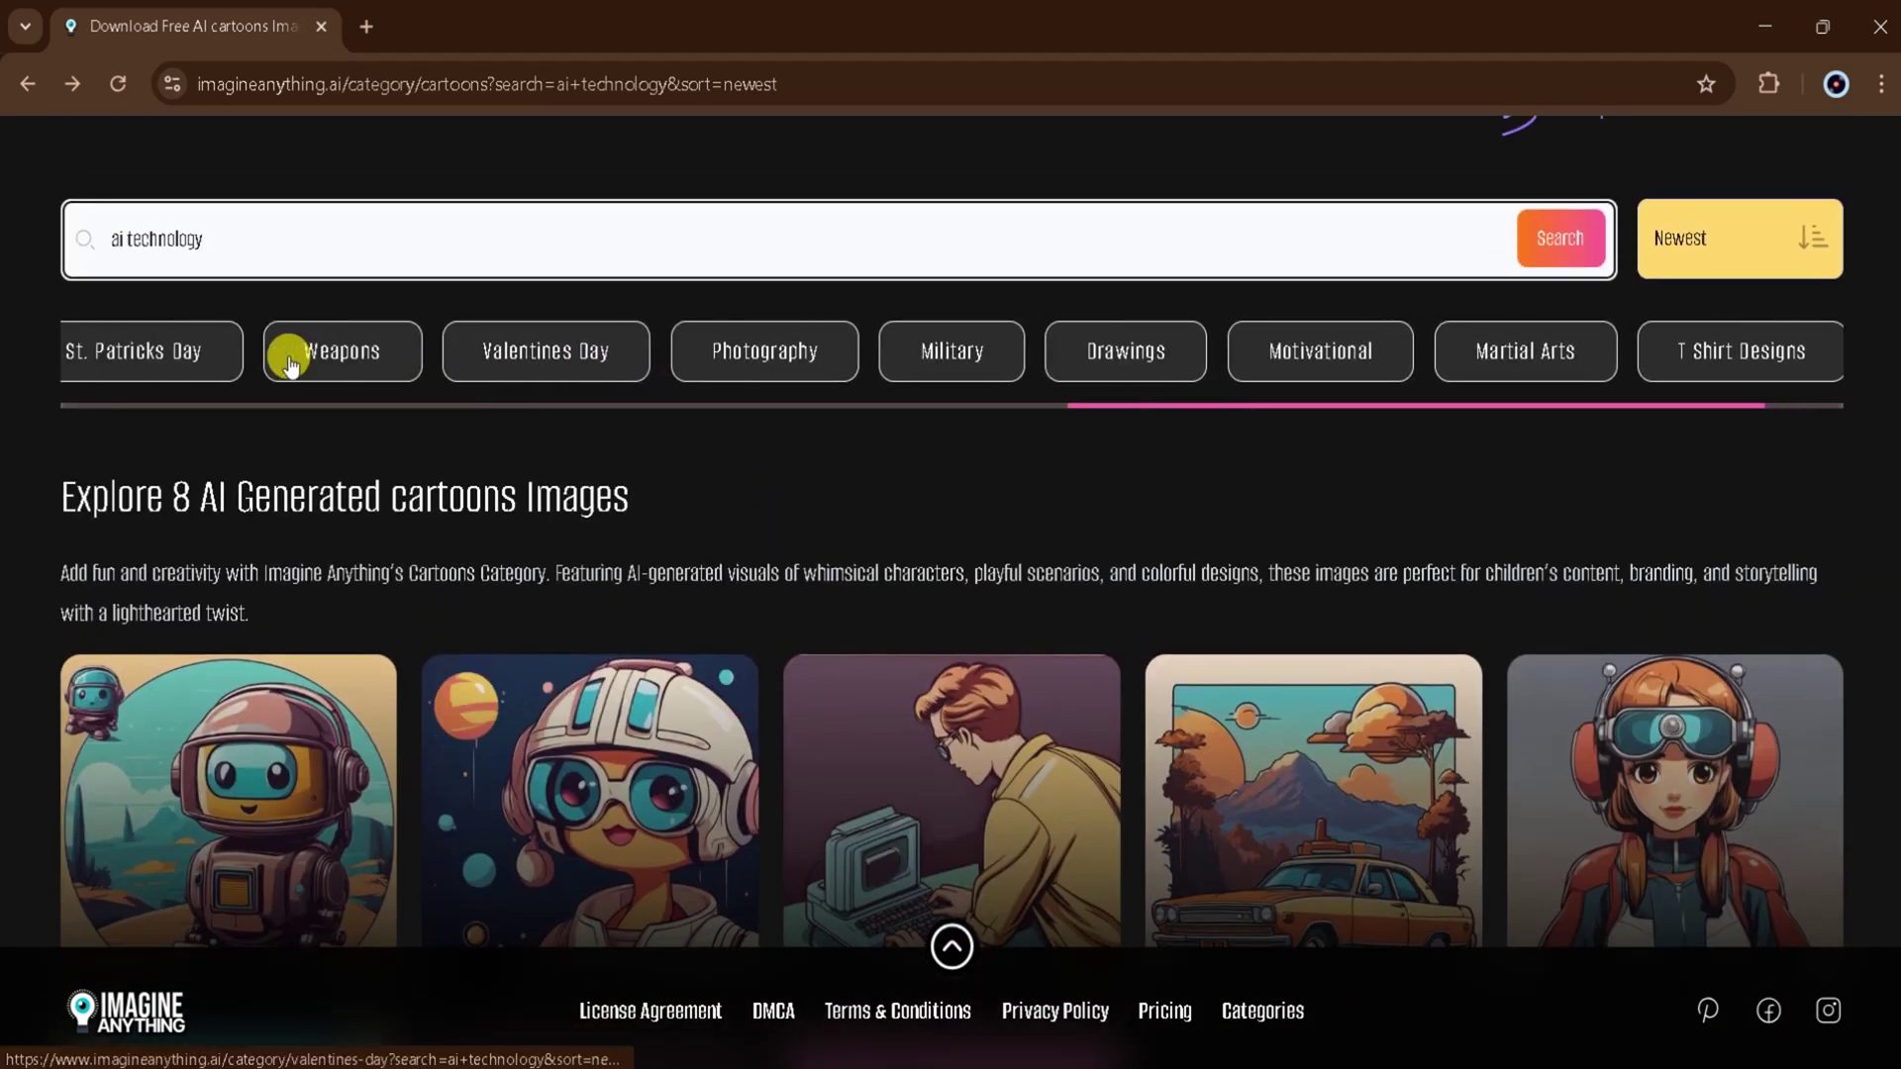
pyautogui.hscroll(-3, 290, 366)
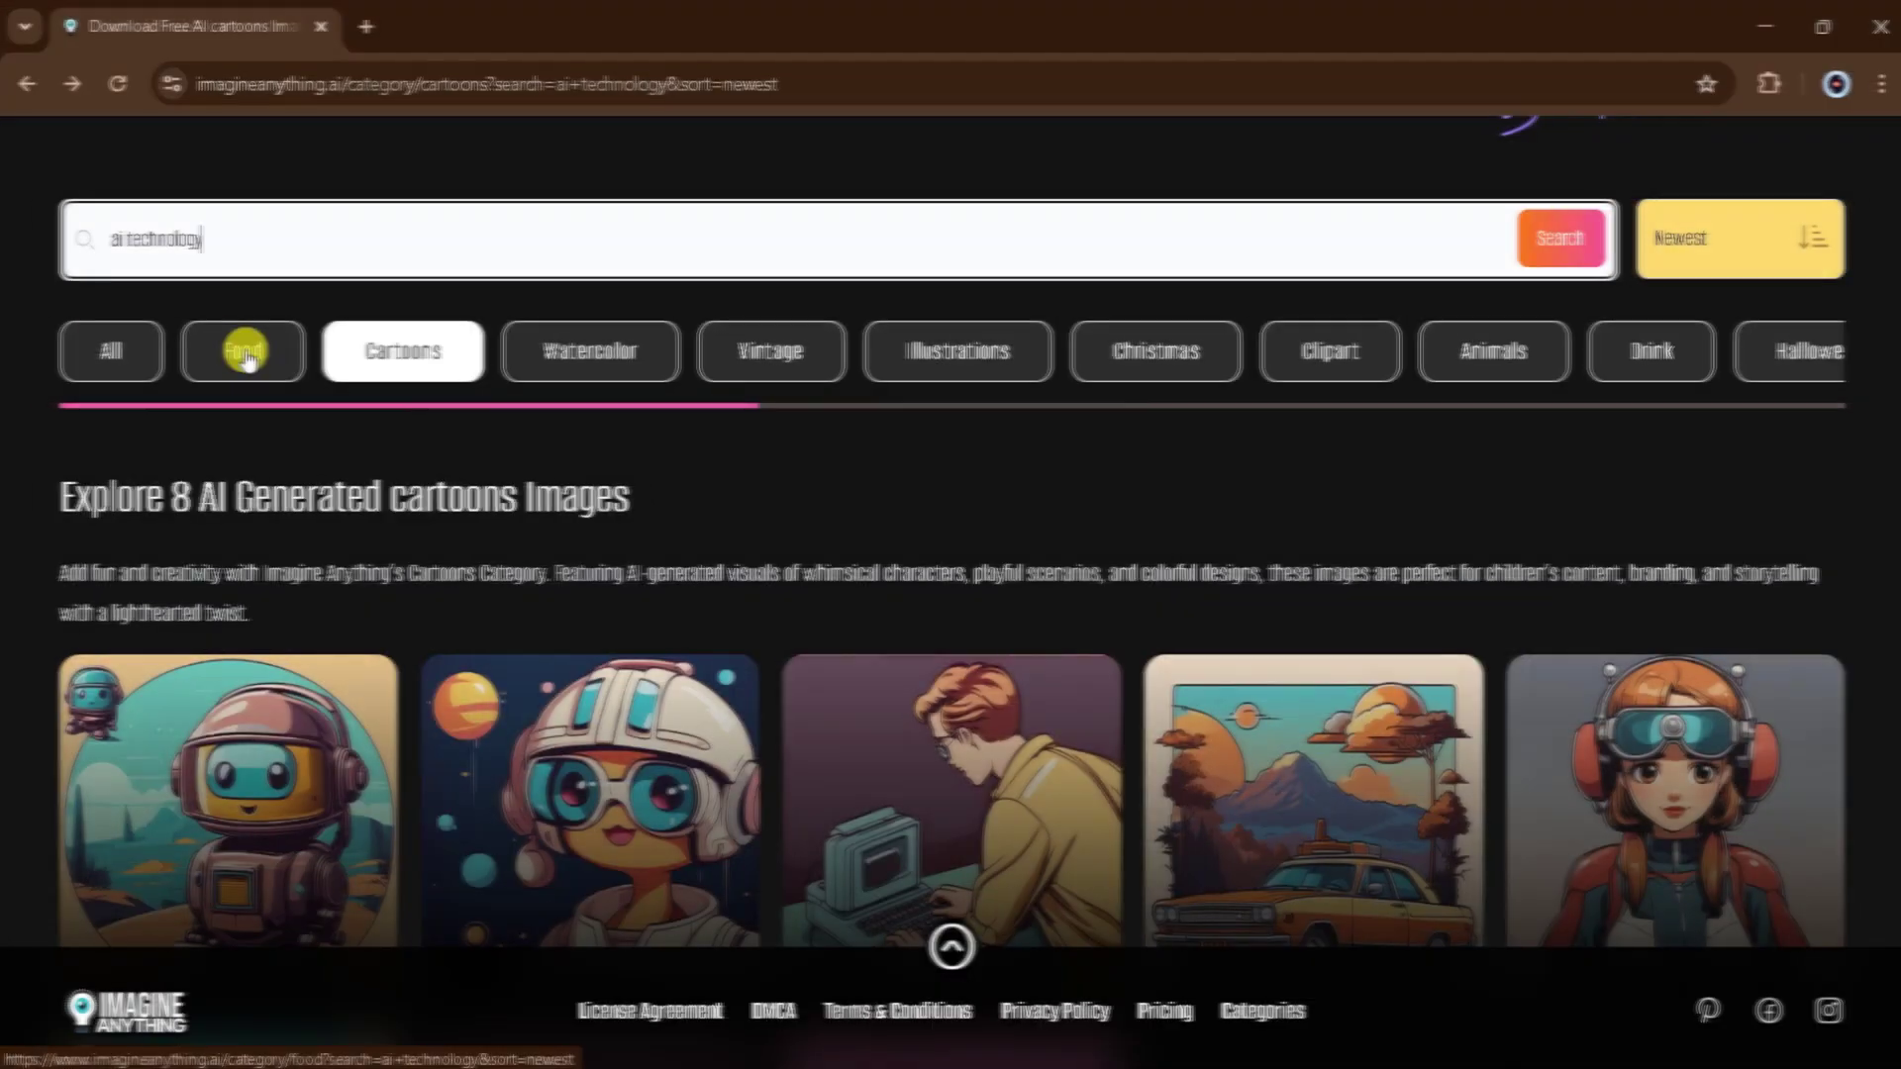
pyautogui.click(112, 358)
pyautogui.click(112, 360)
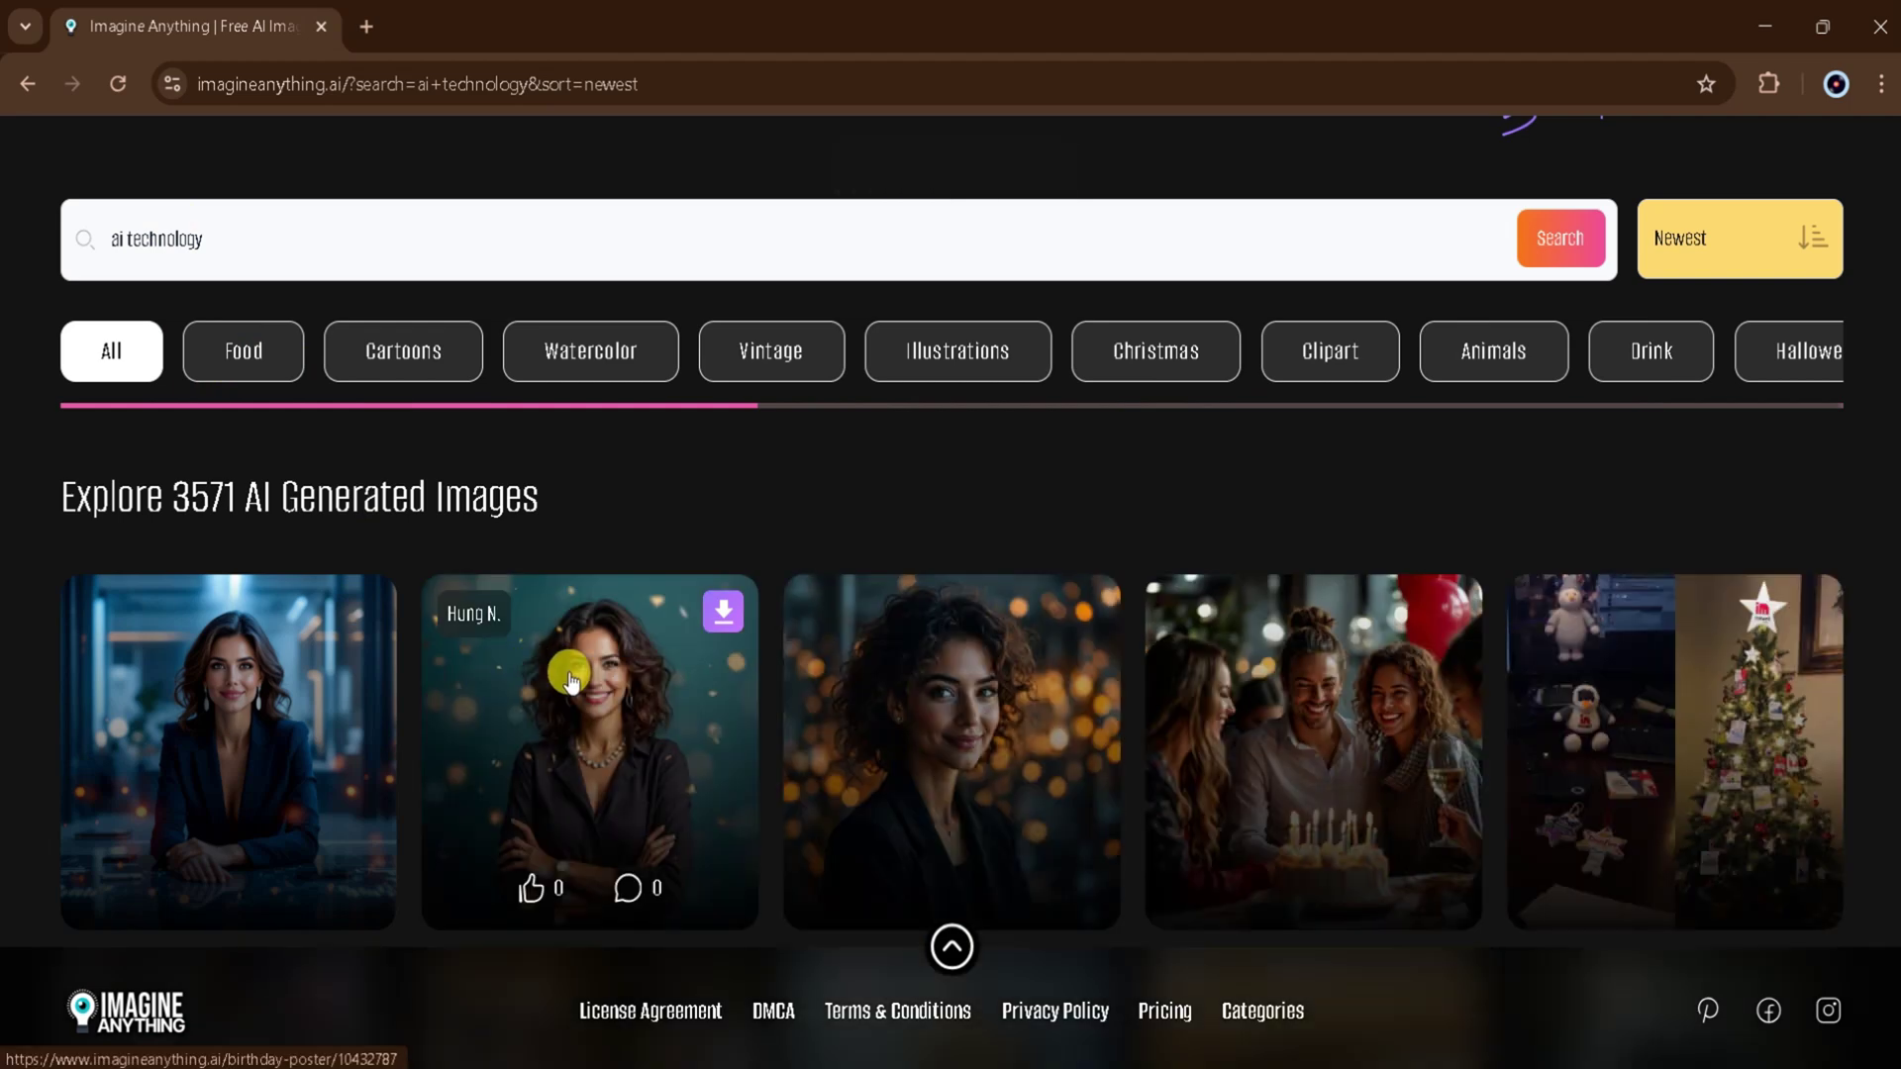
pyautogui.scroll(-6, 569, 678)
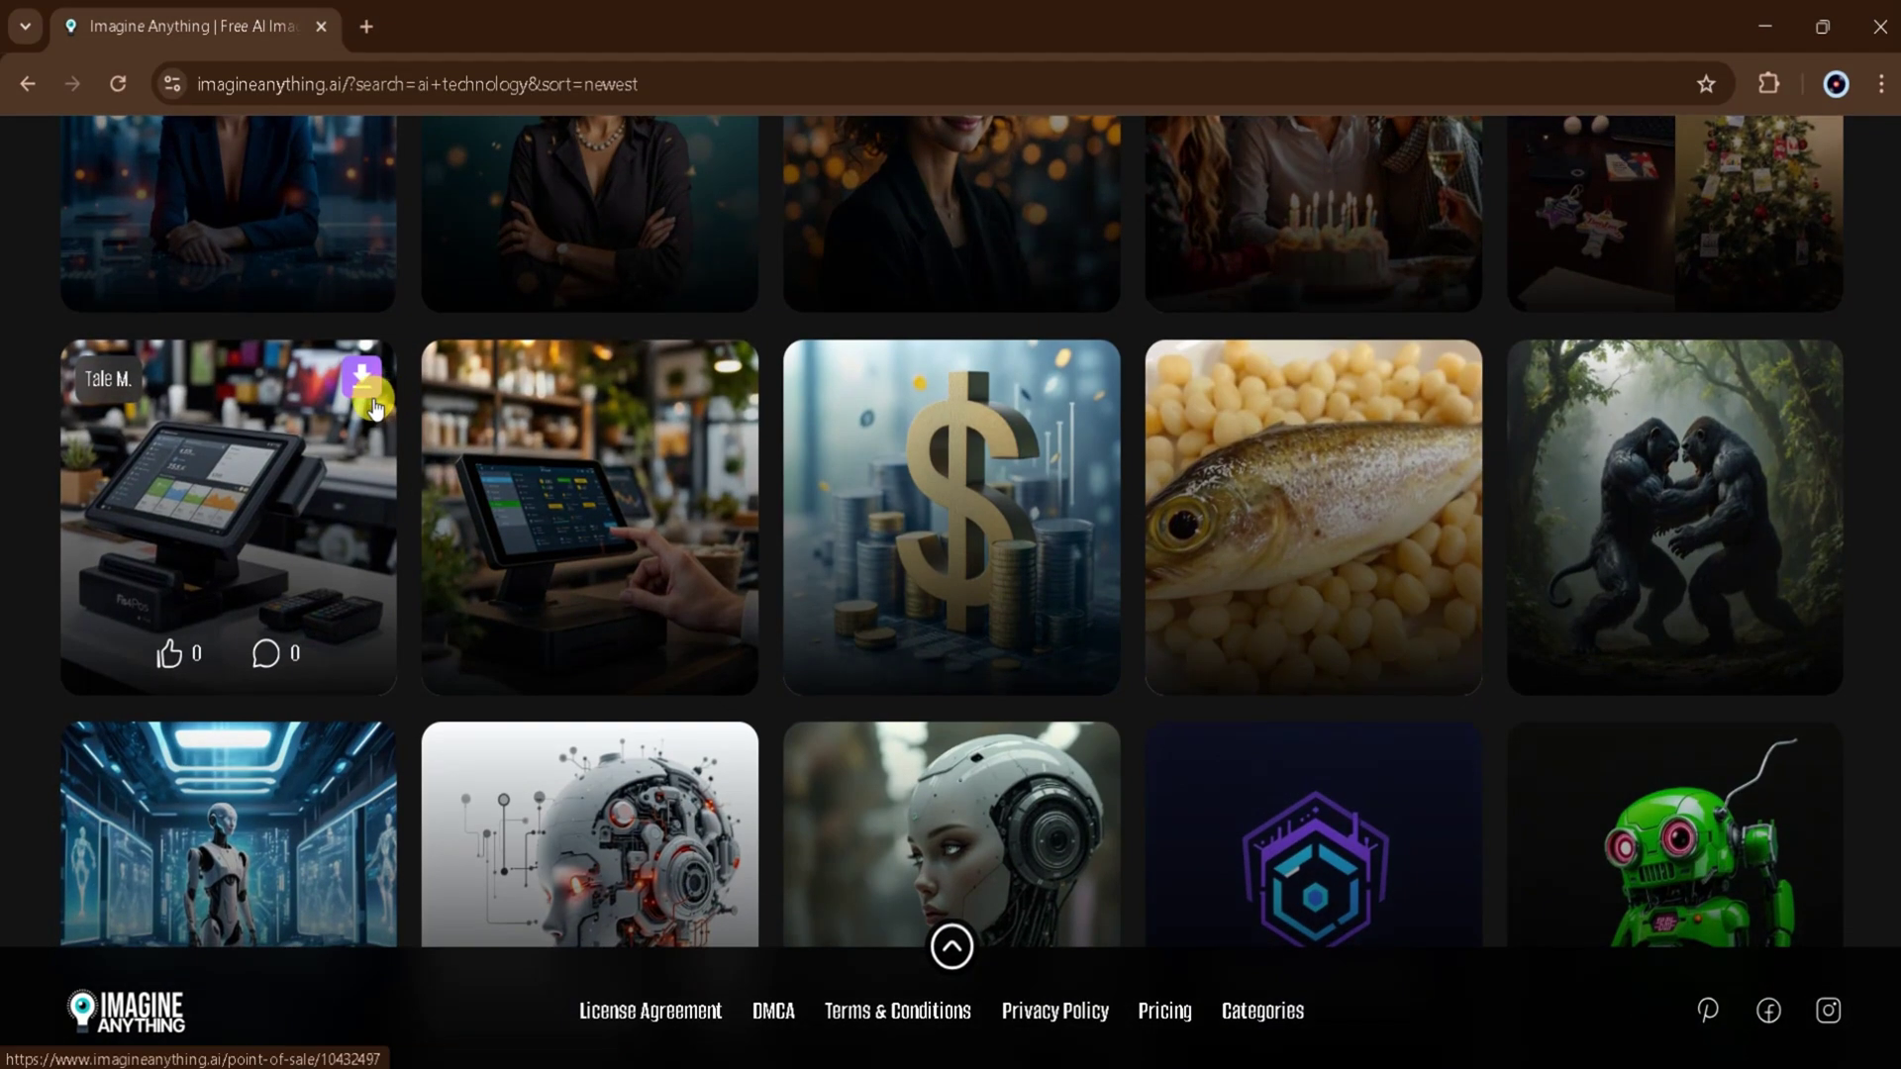
# - Download the point-of-sale terminal image as 10432497.jpg
pyautogui.click(362, 383)
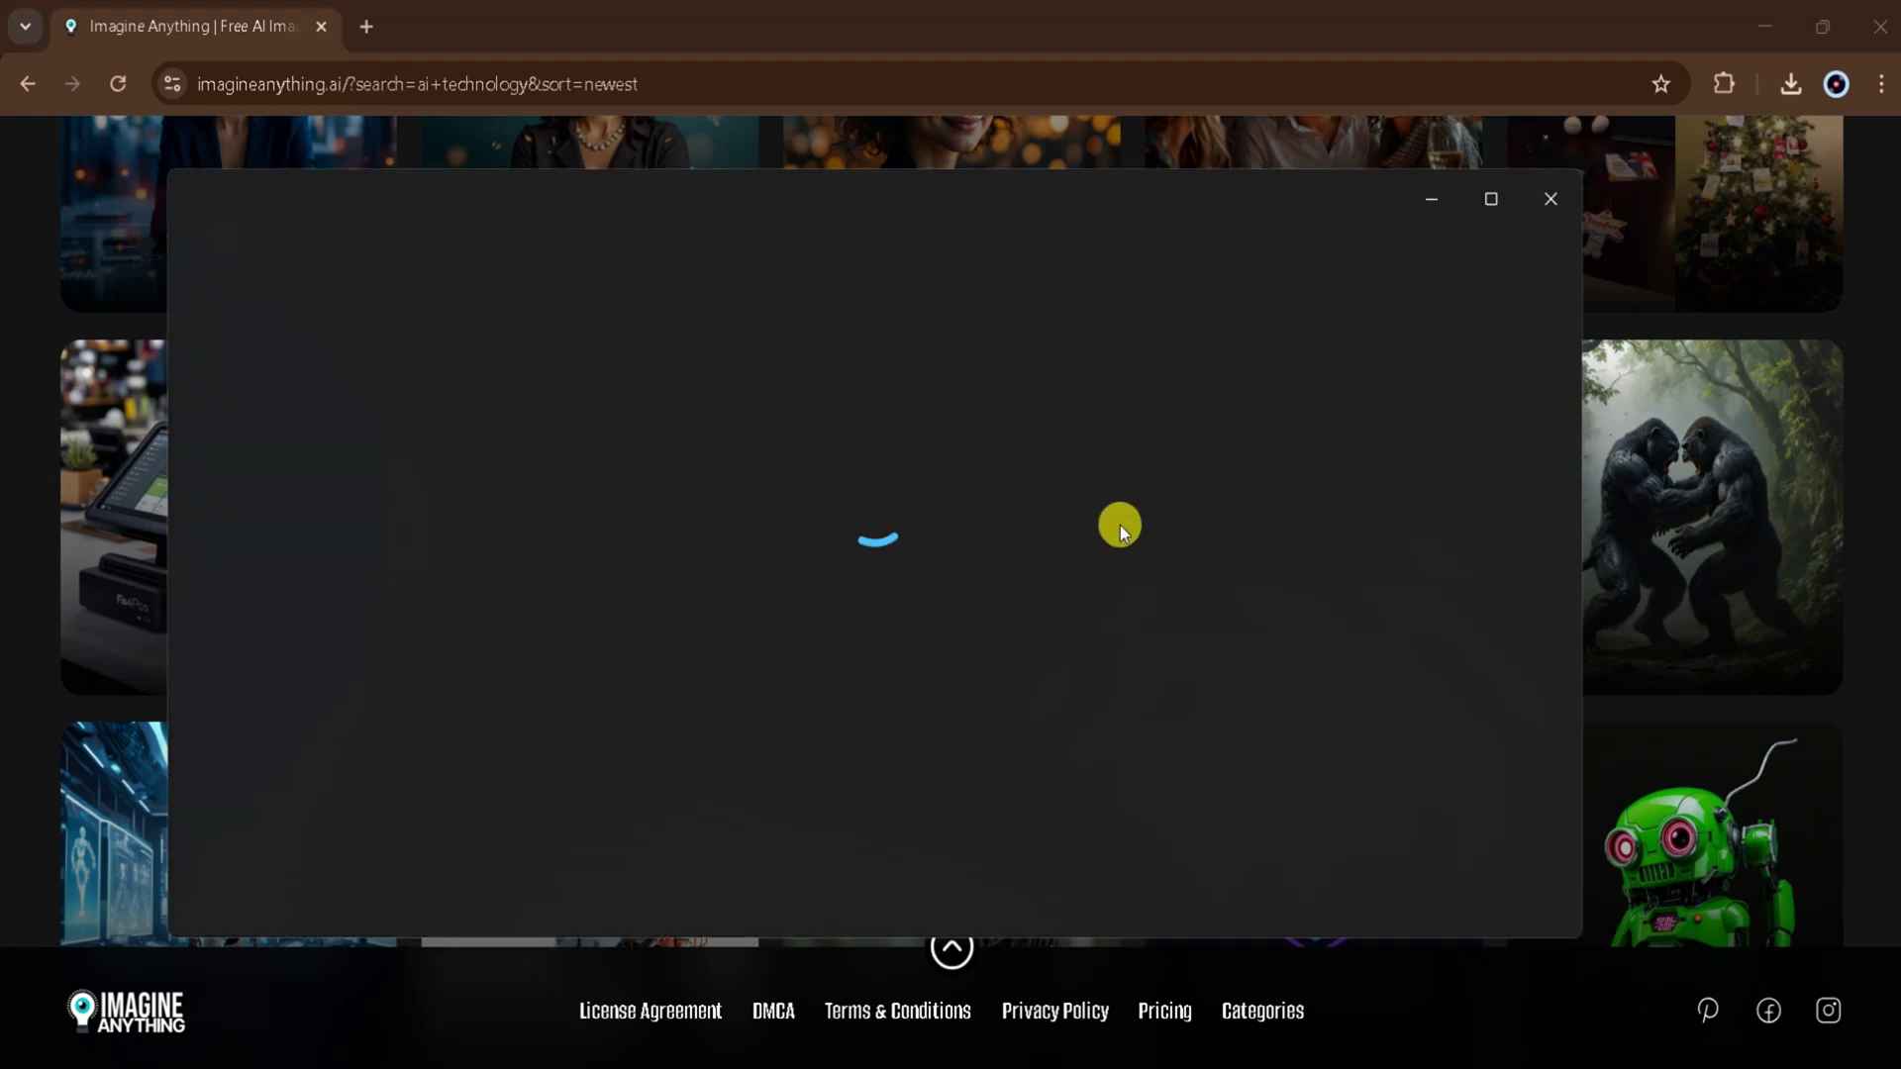
pyautogui.scroll(5, 975, 554)
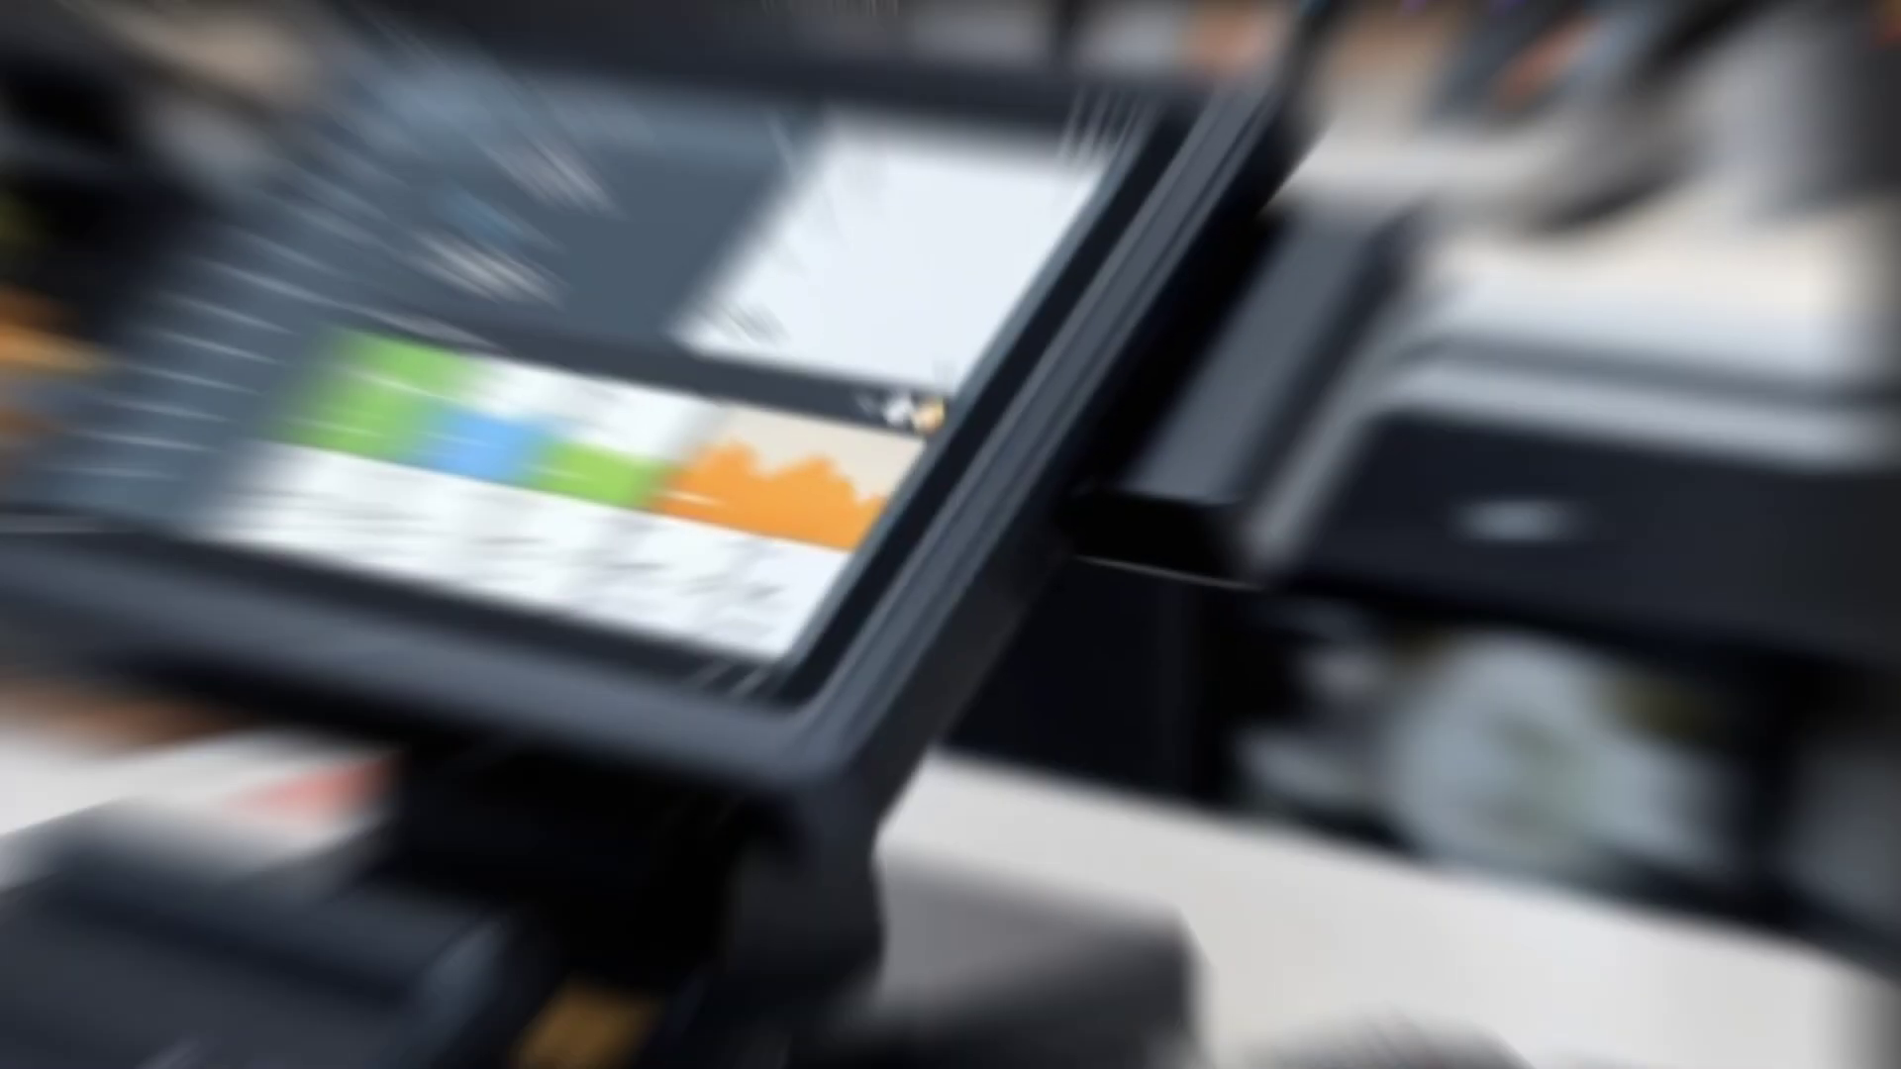
# - Close the 1024 x 1024 point-of-sale image and scroll back to the top of the results
pyautogui.click(1549, 200)
pyautogui.scroll(9, 1550, 210)
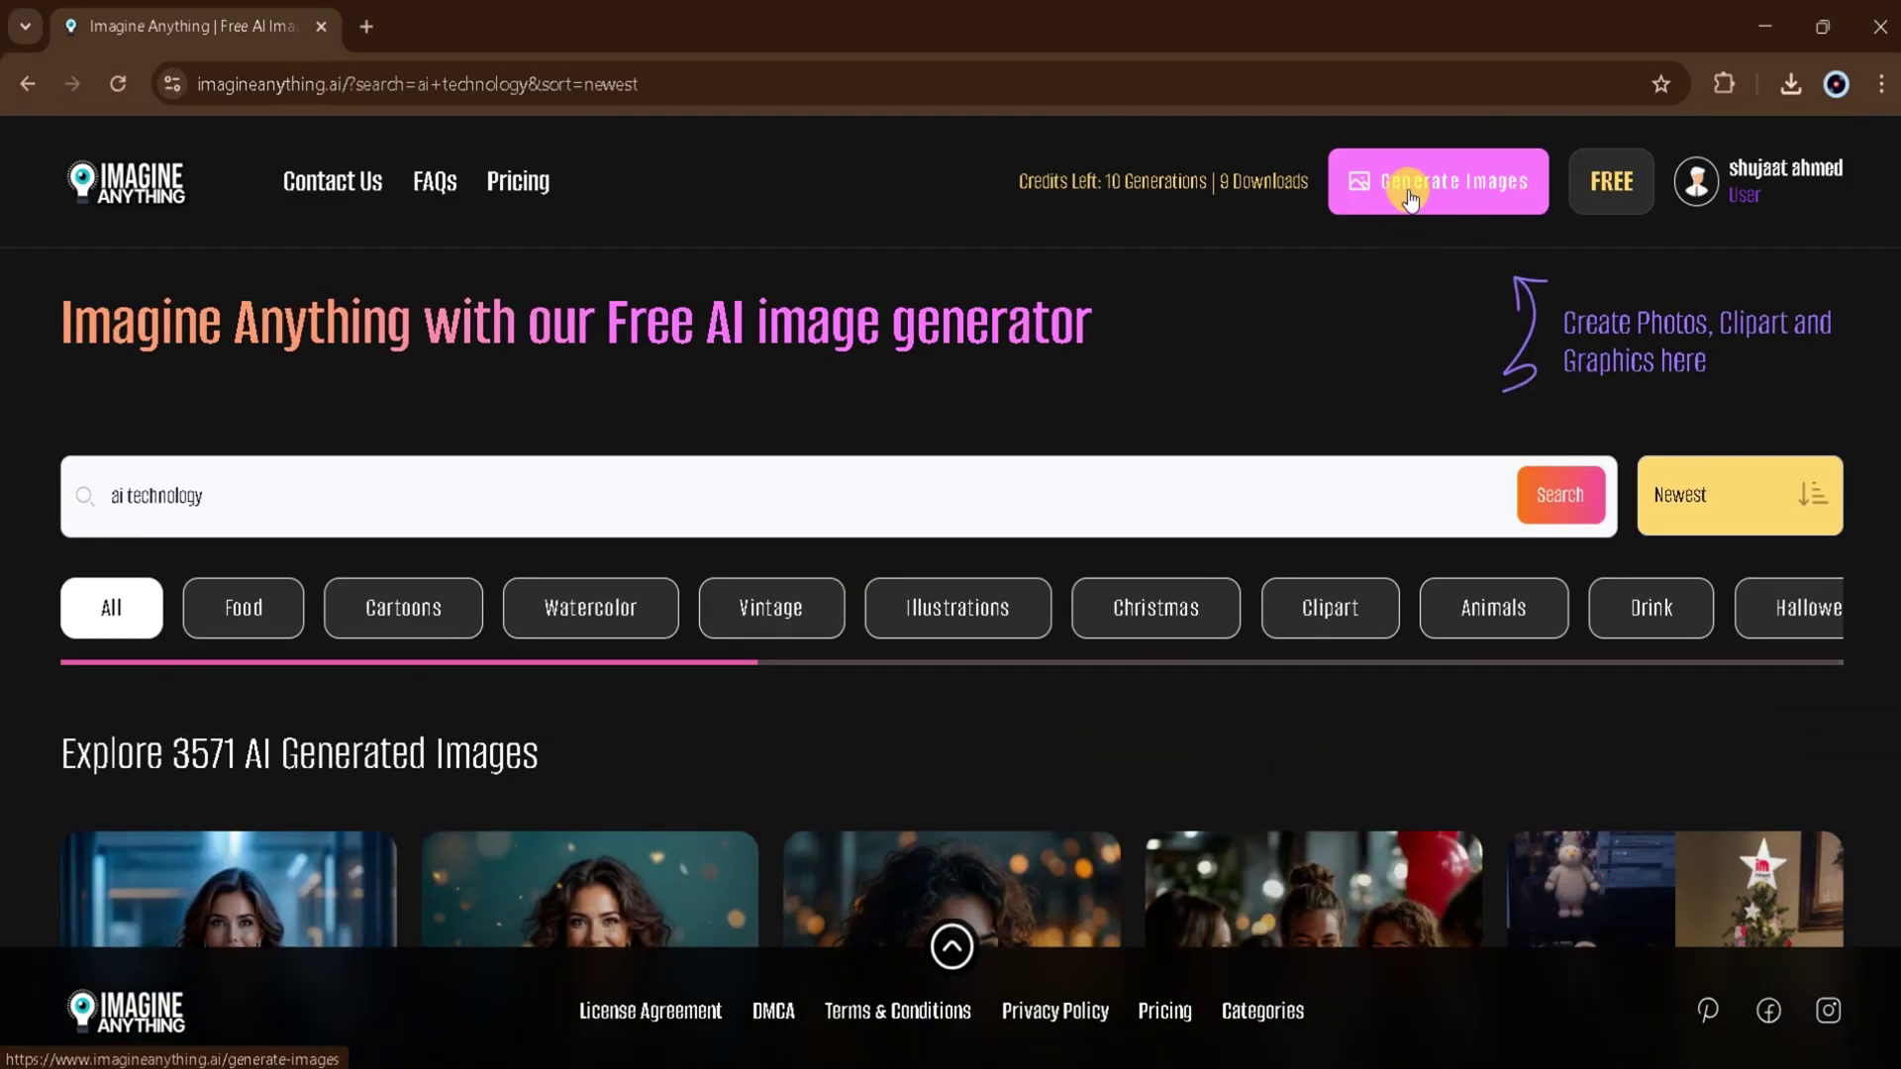
# - Open Generate Images and show advanced options: Flux, 25 steps, guidance 3, interval 2
pyautogui.click(1410, 195)
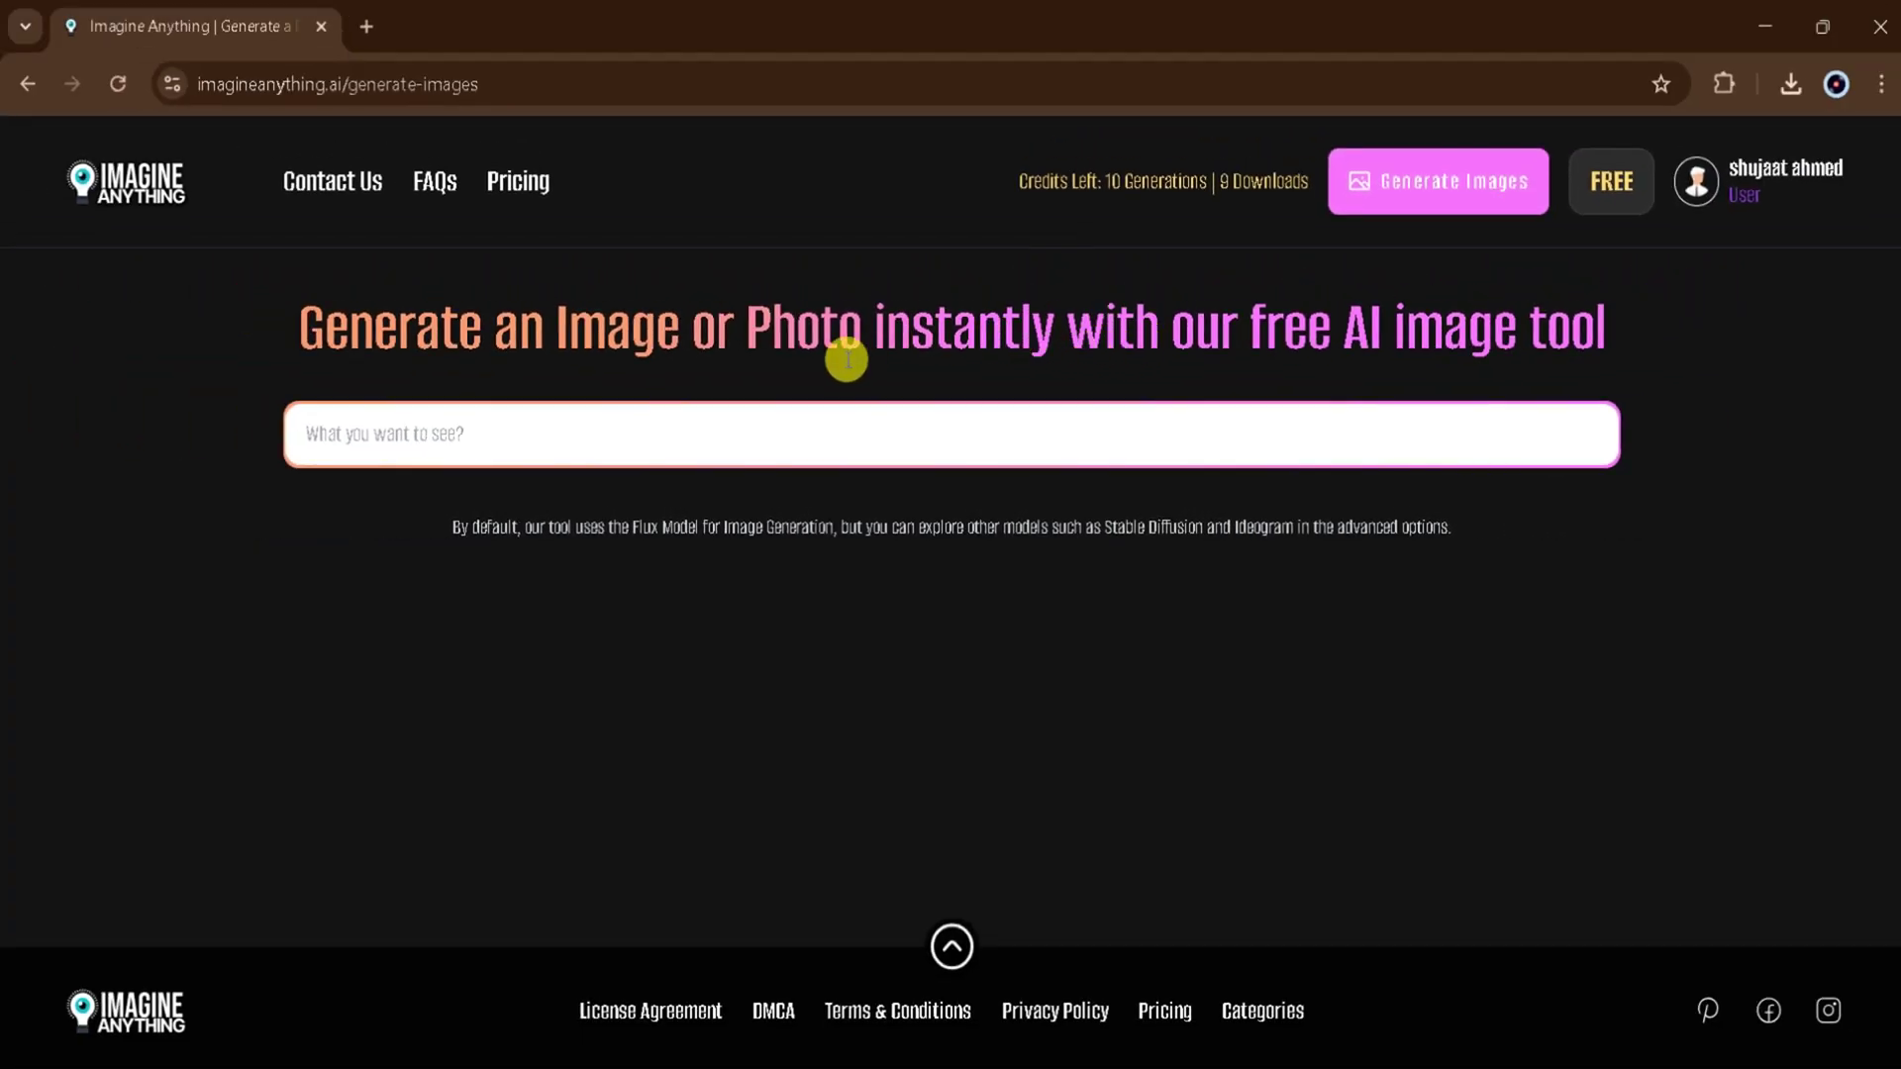
pyautogui.click(467, 439)
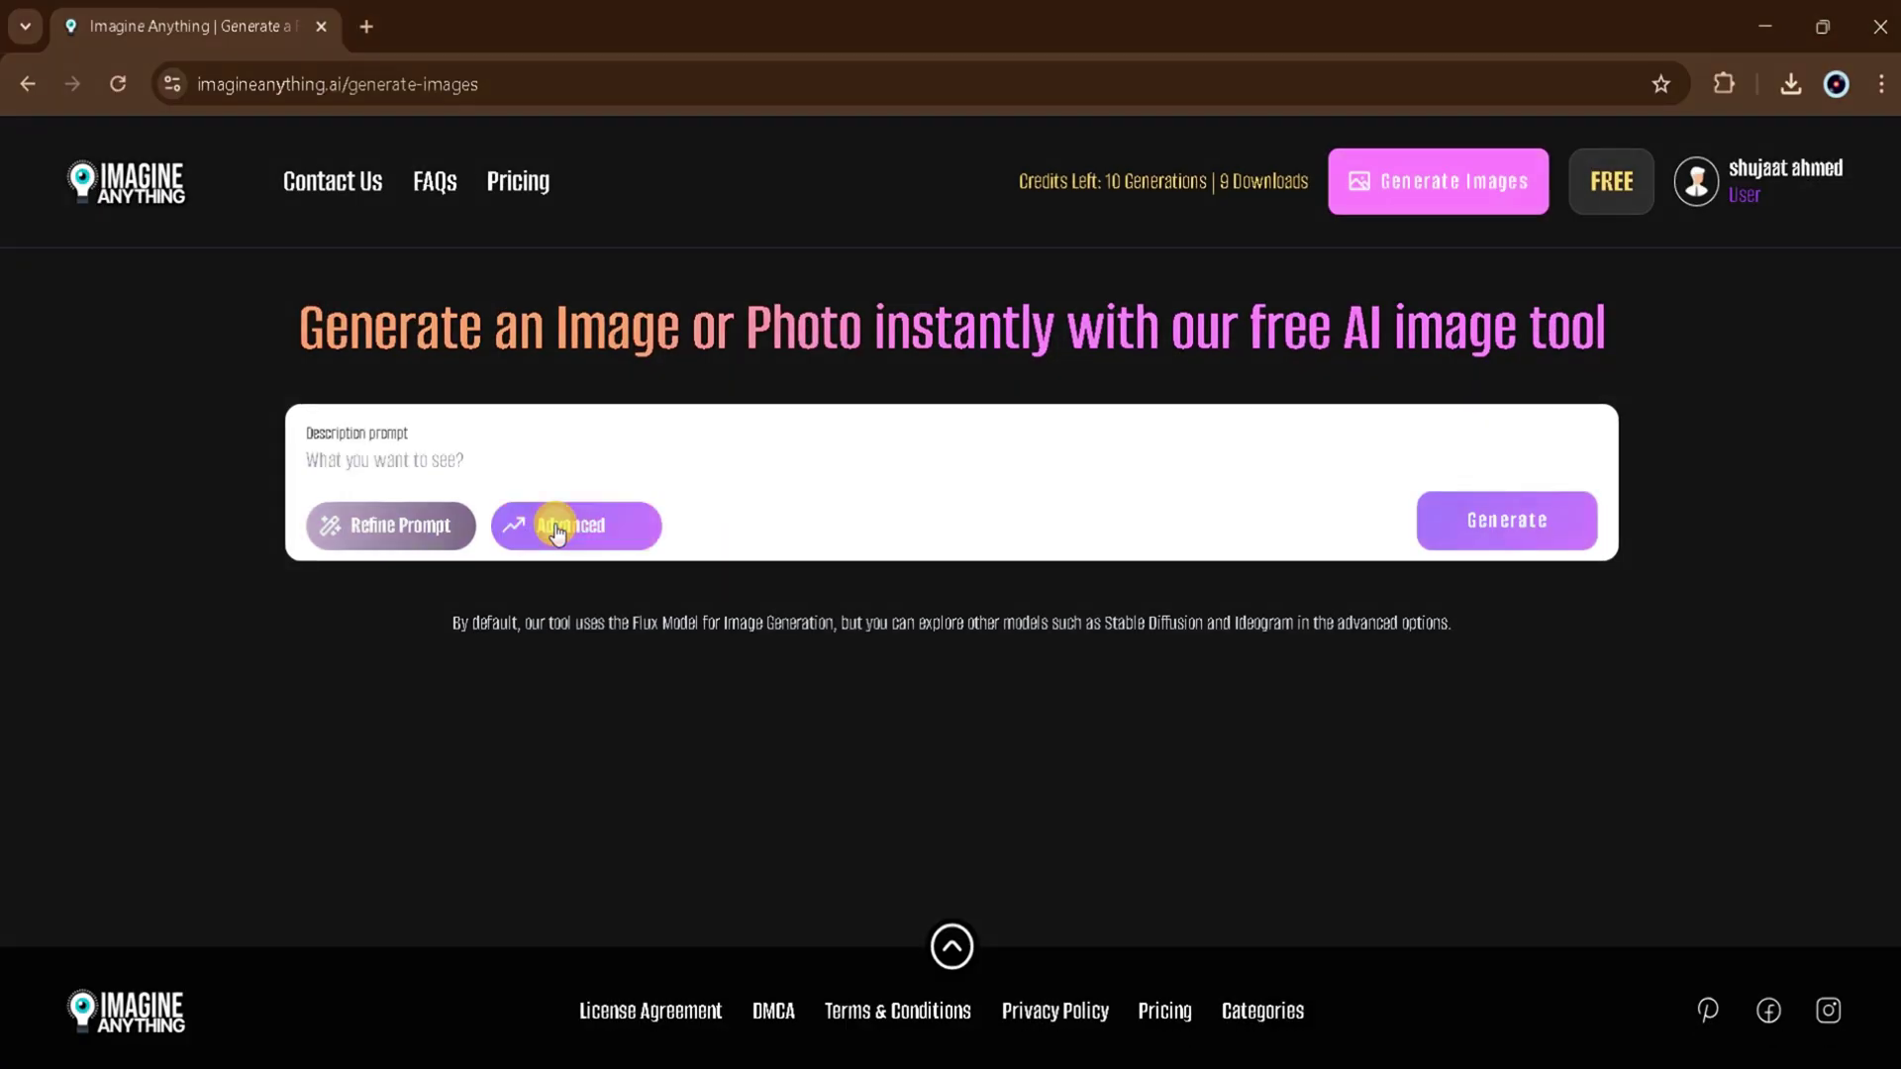
pyautogui.click(558, 532)
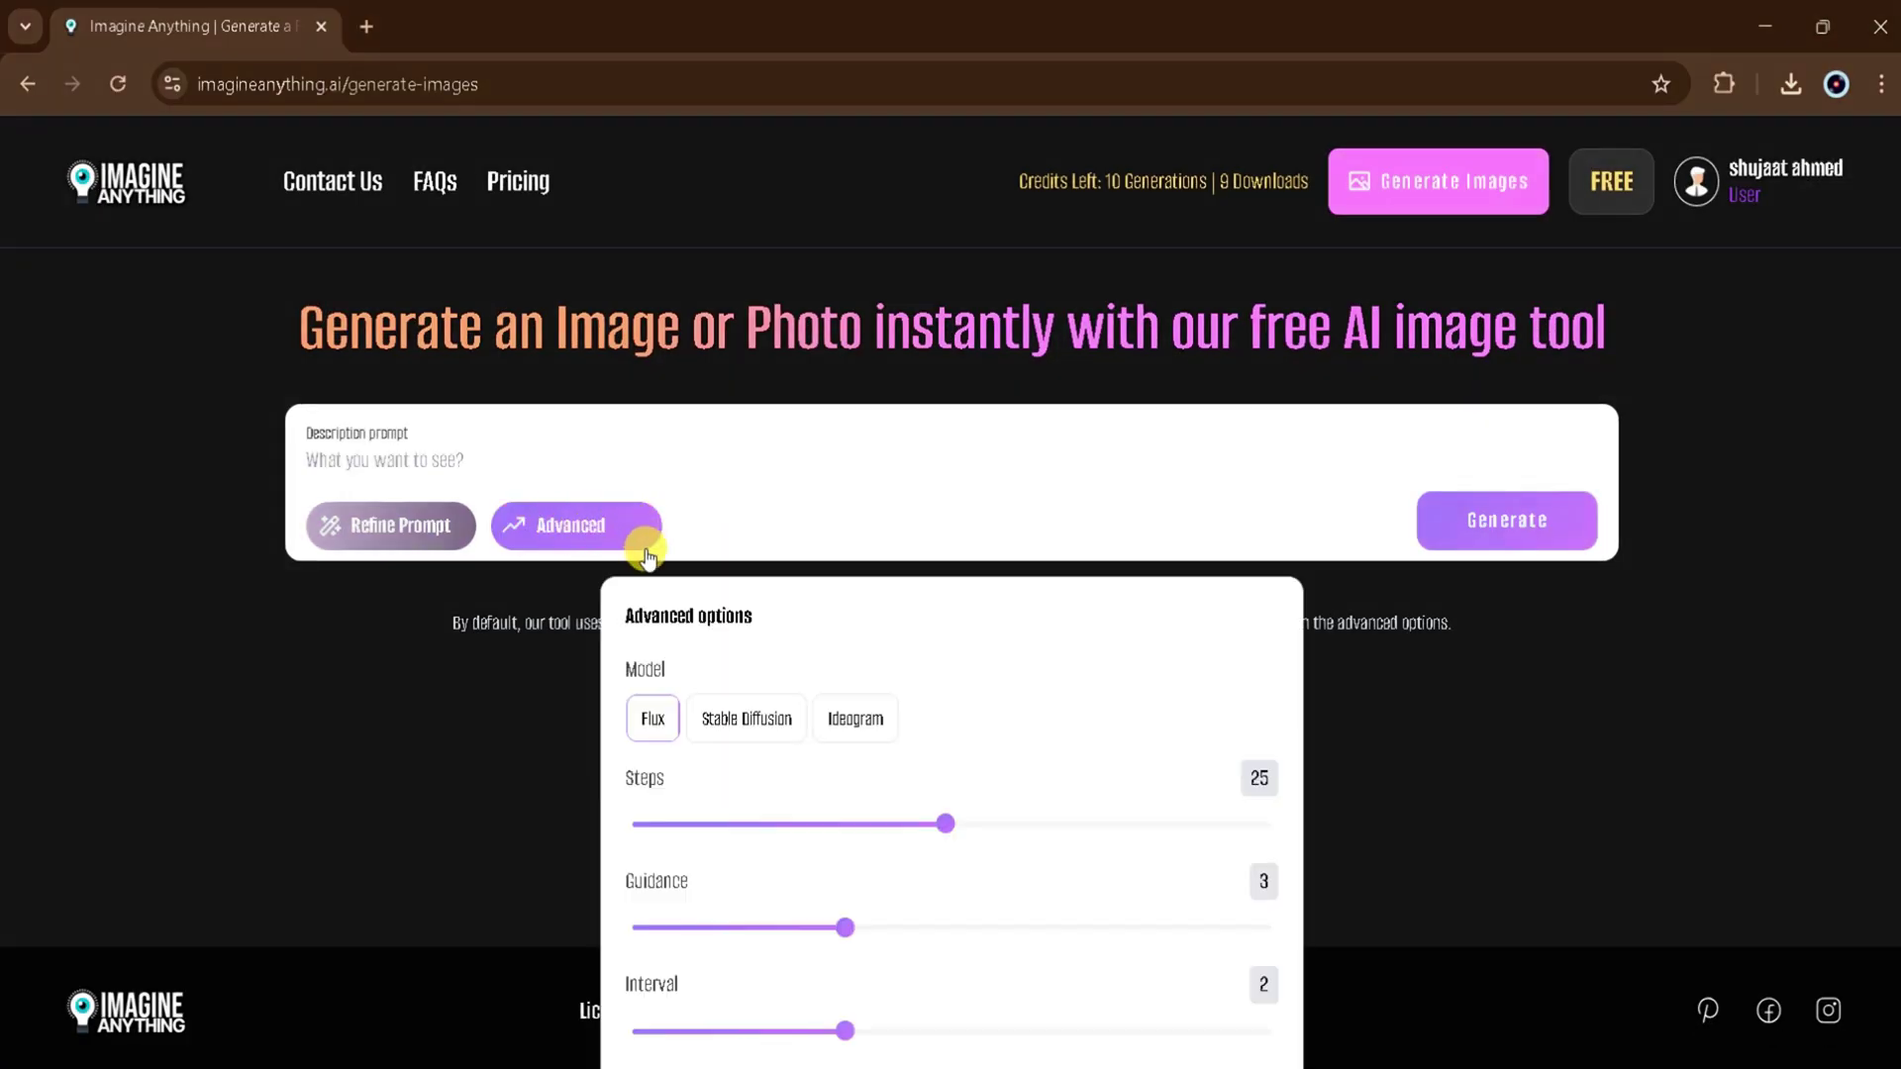
# - Switch the model to Stable Diffusion and review its settings
pyautogui.scroll(-1, 717, 646)
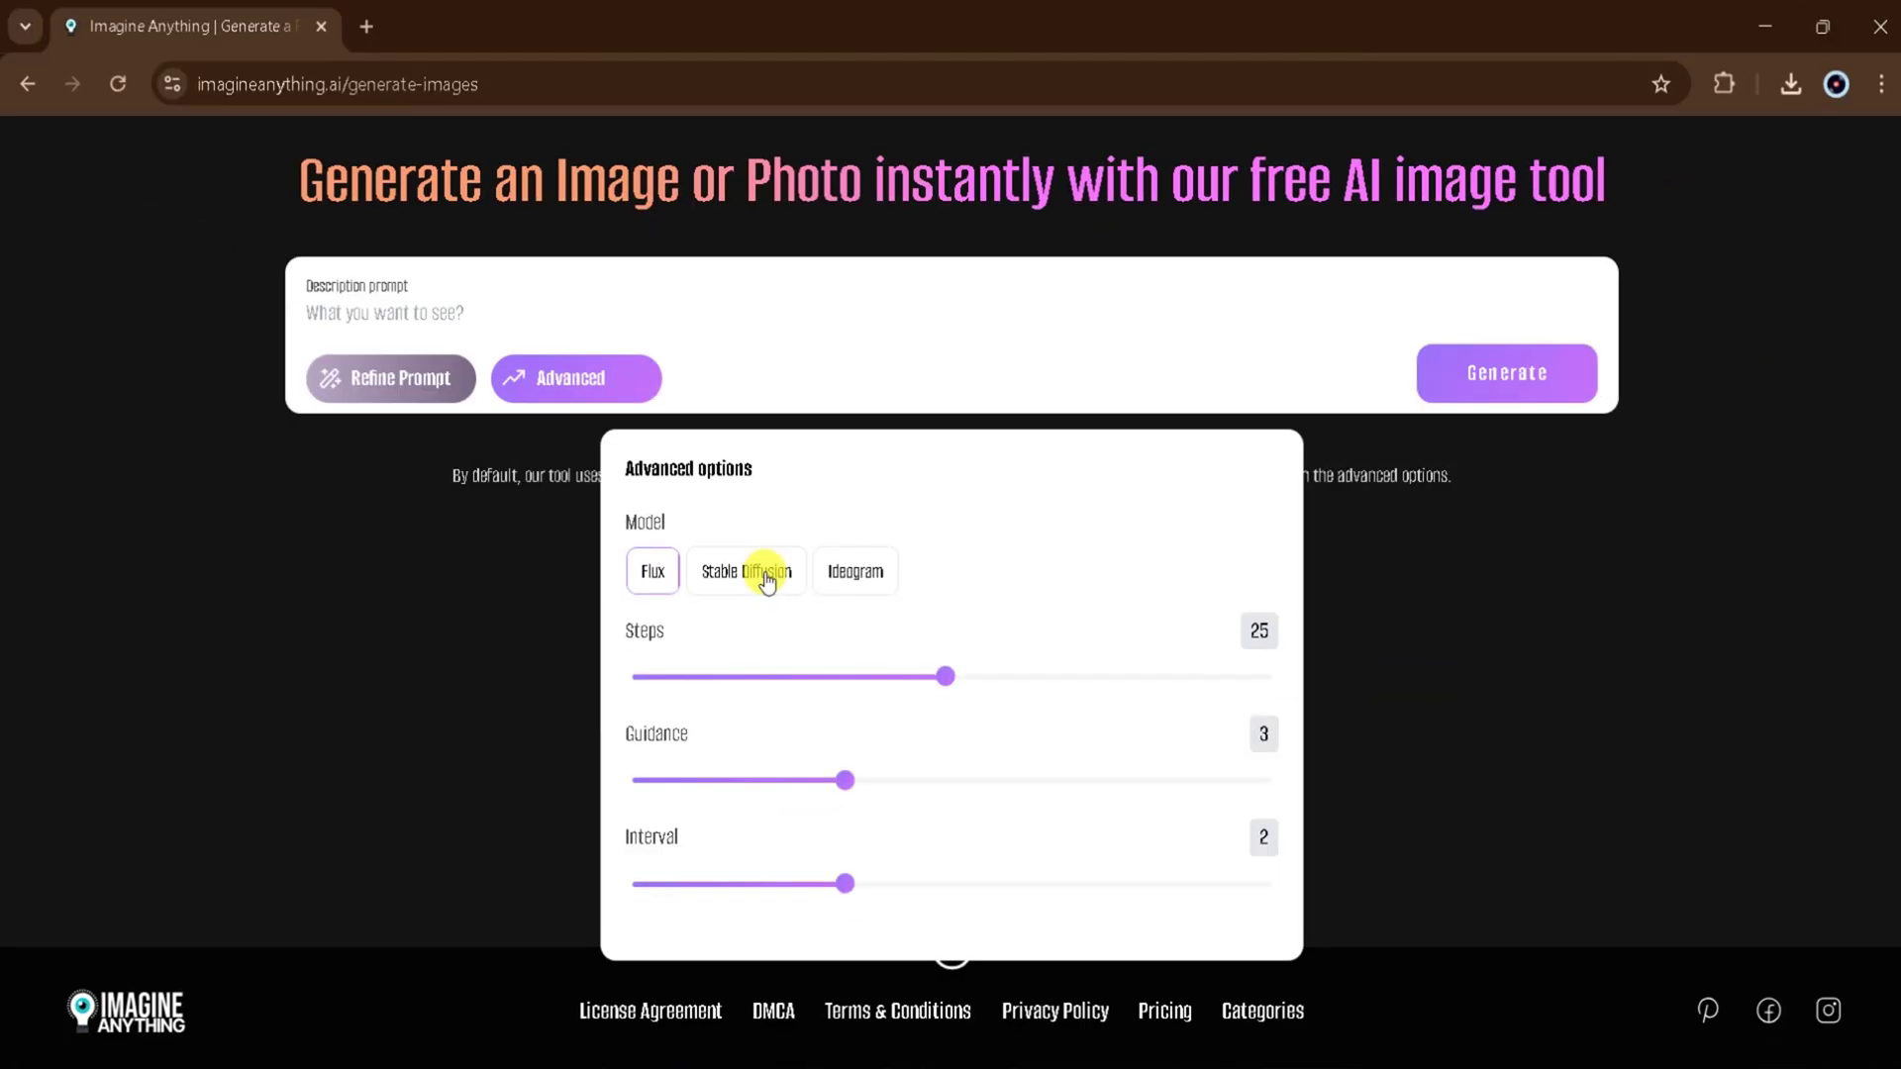
pyautogui.click(767, 581)
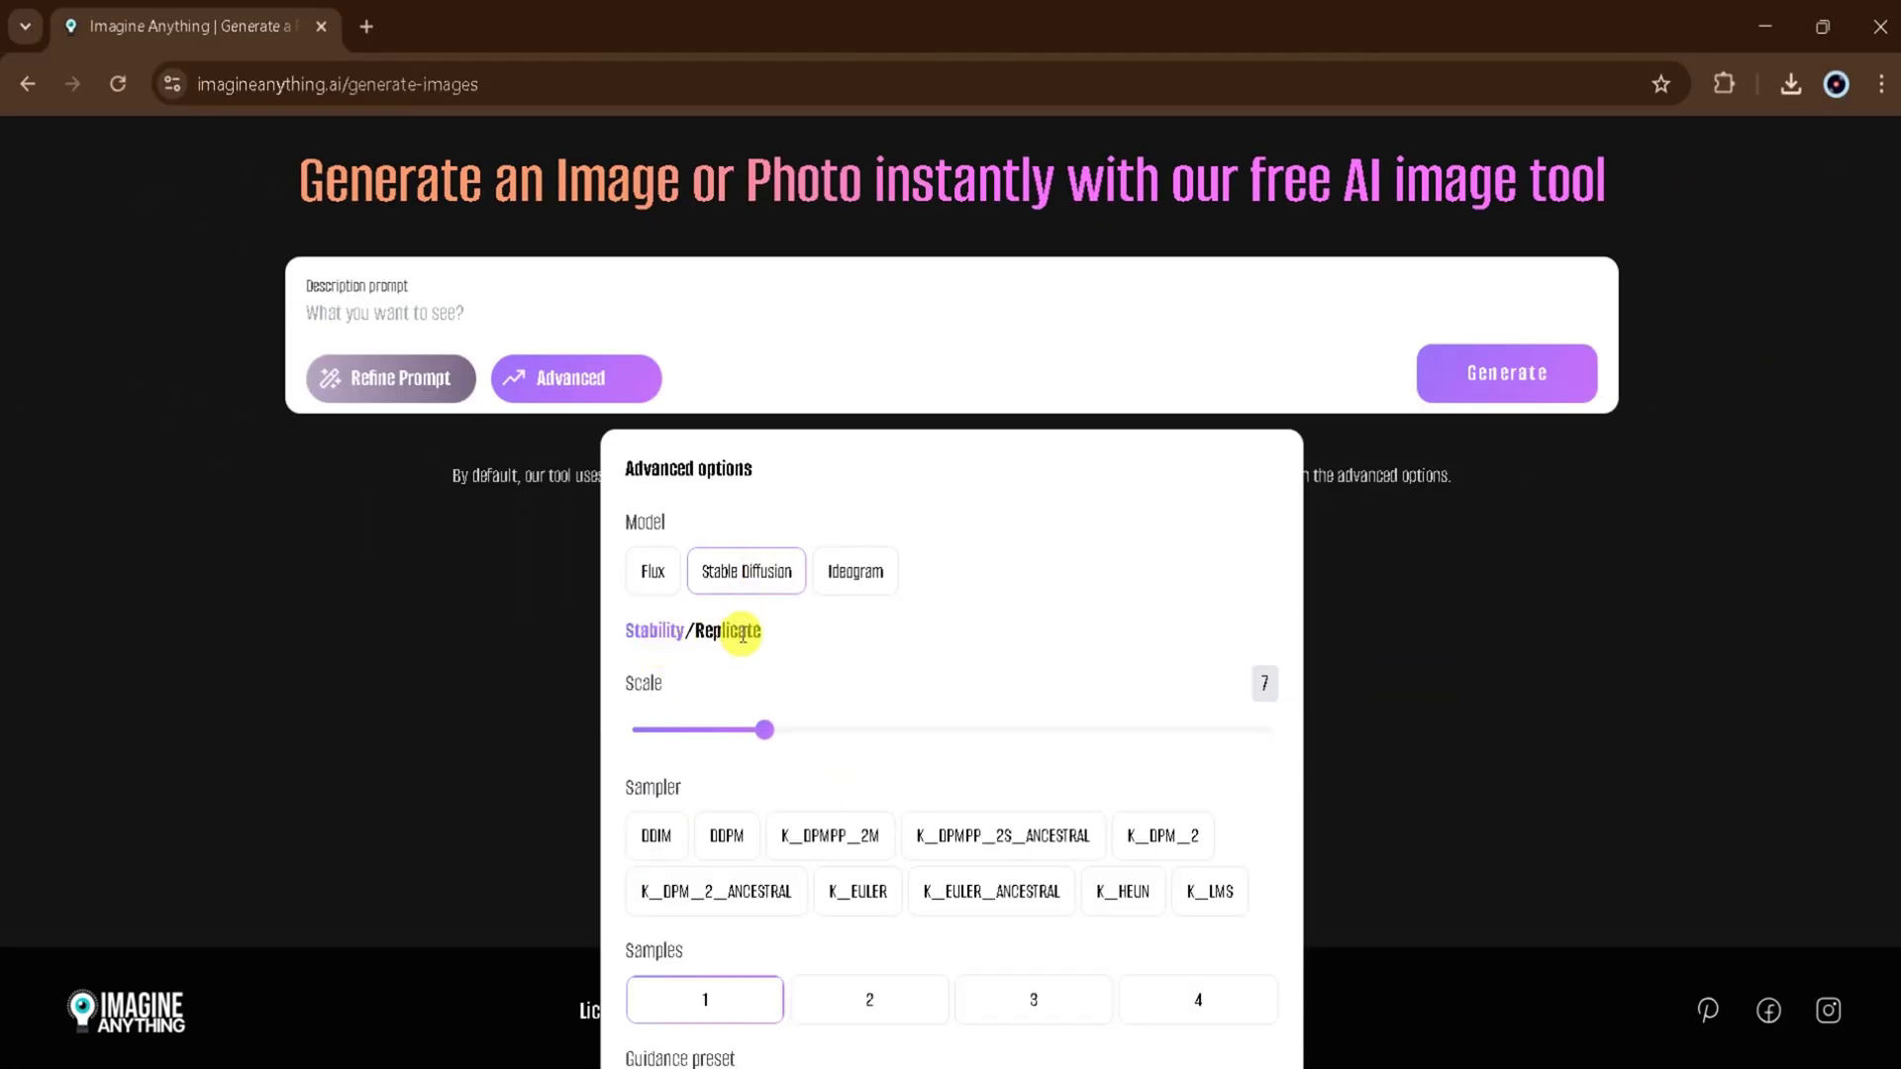
pyautogui.scroll(-2, 729, 679)
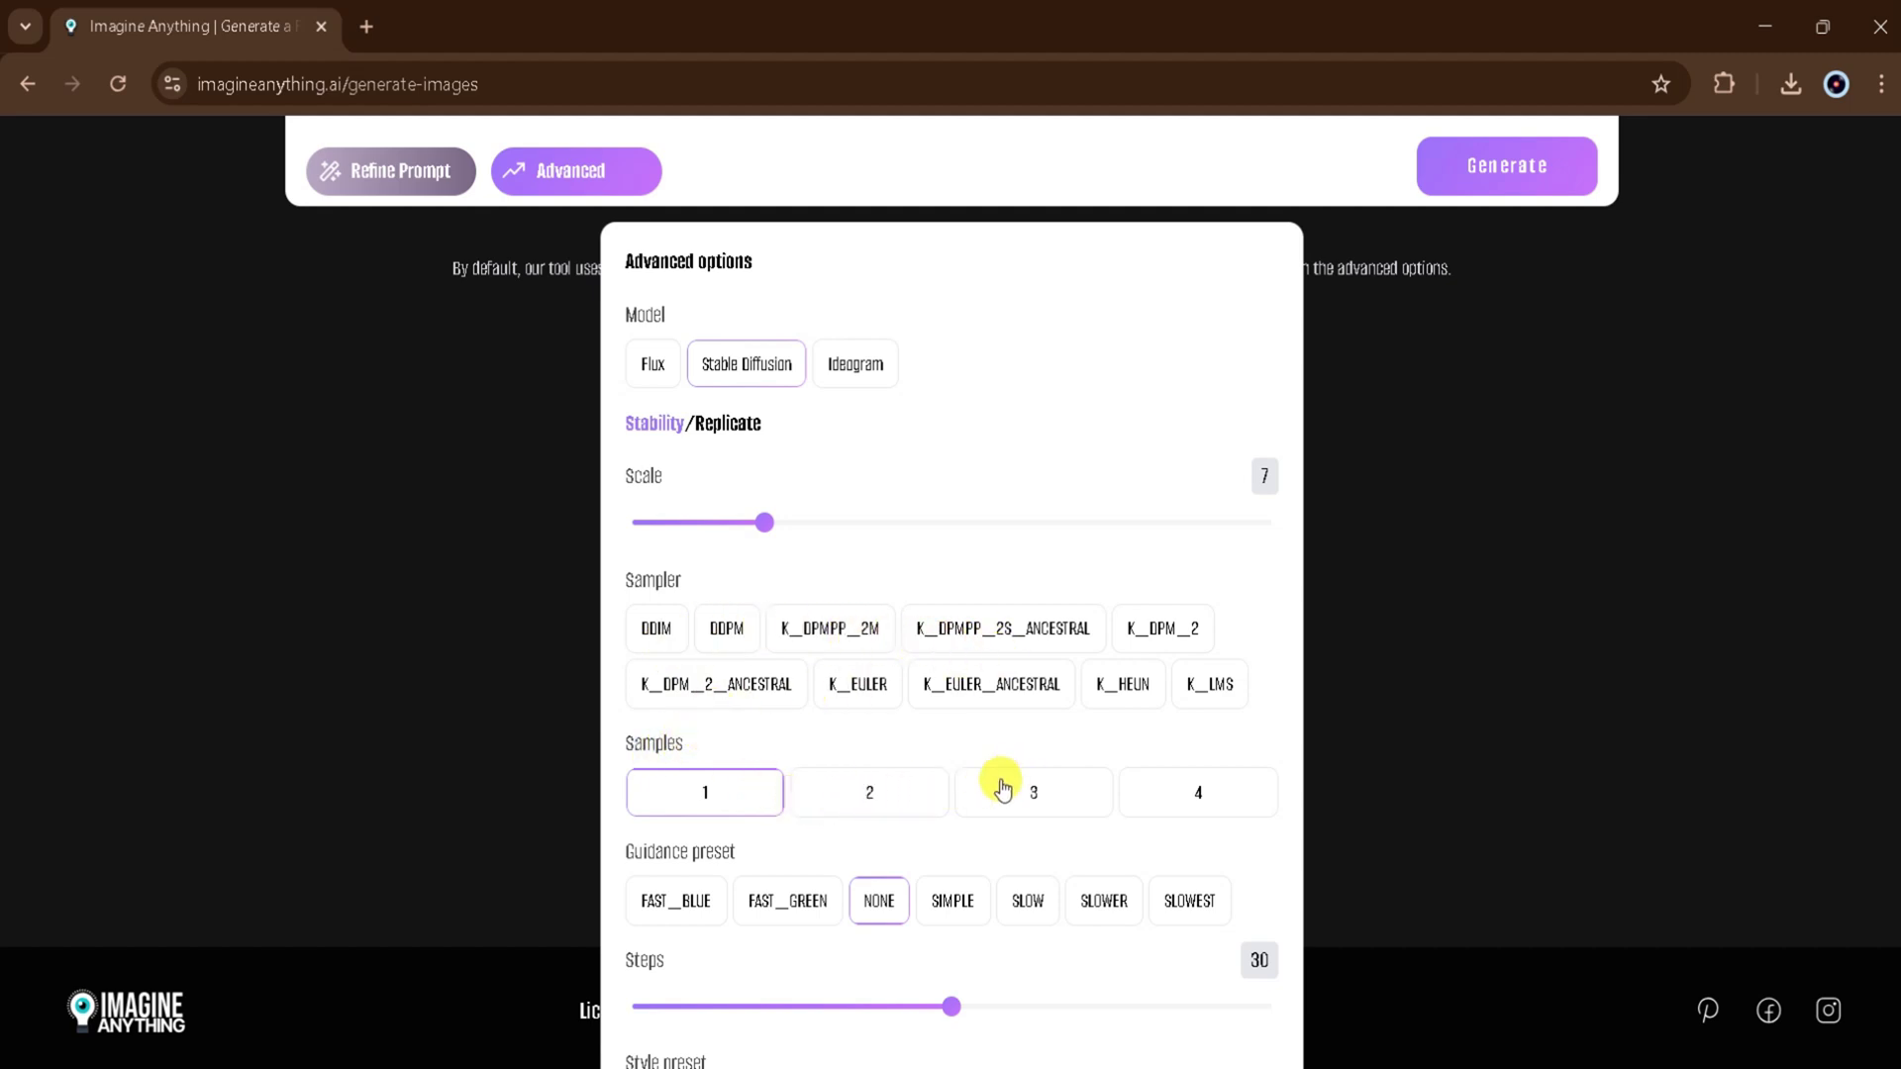
pyautogui.scroll(-1, 730, 795)
pyautogui.scroll(-1, 730, 802)
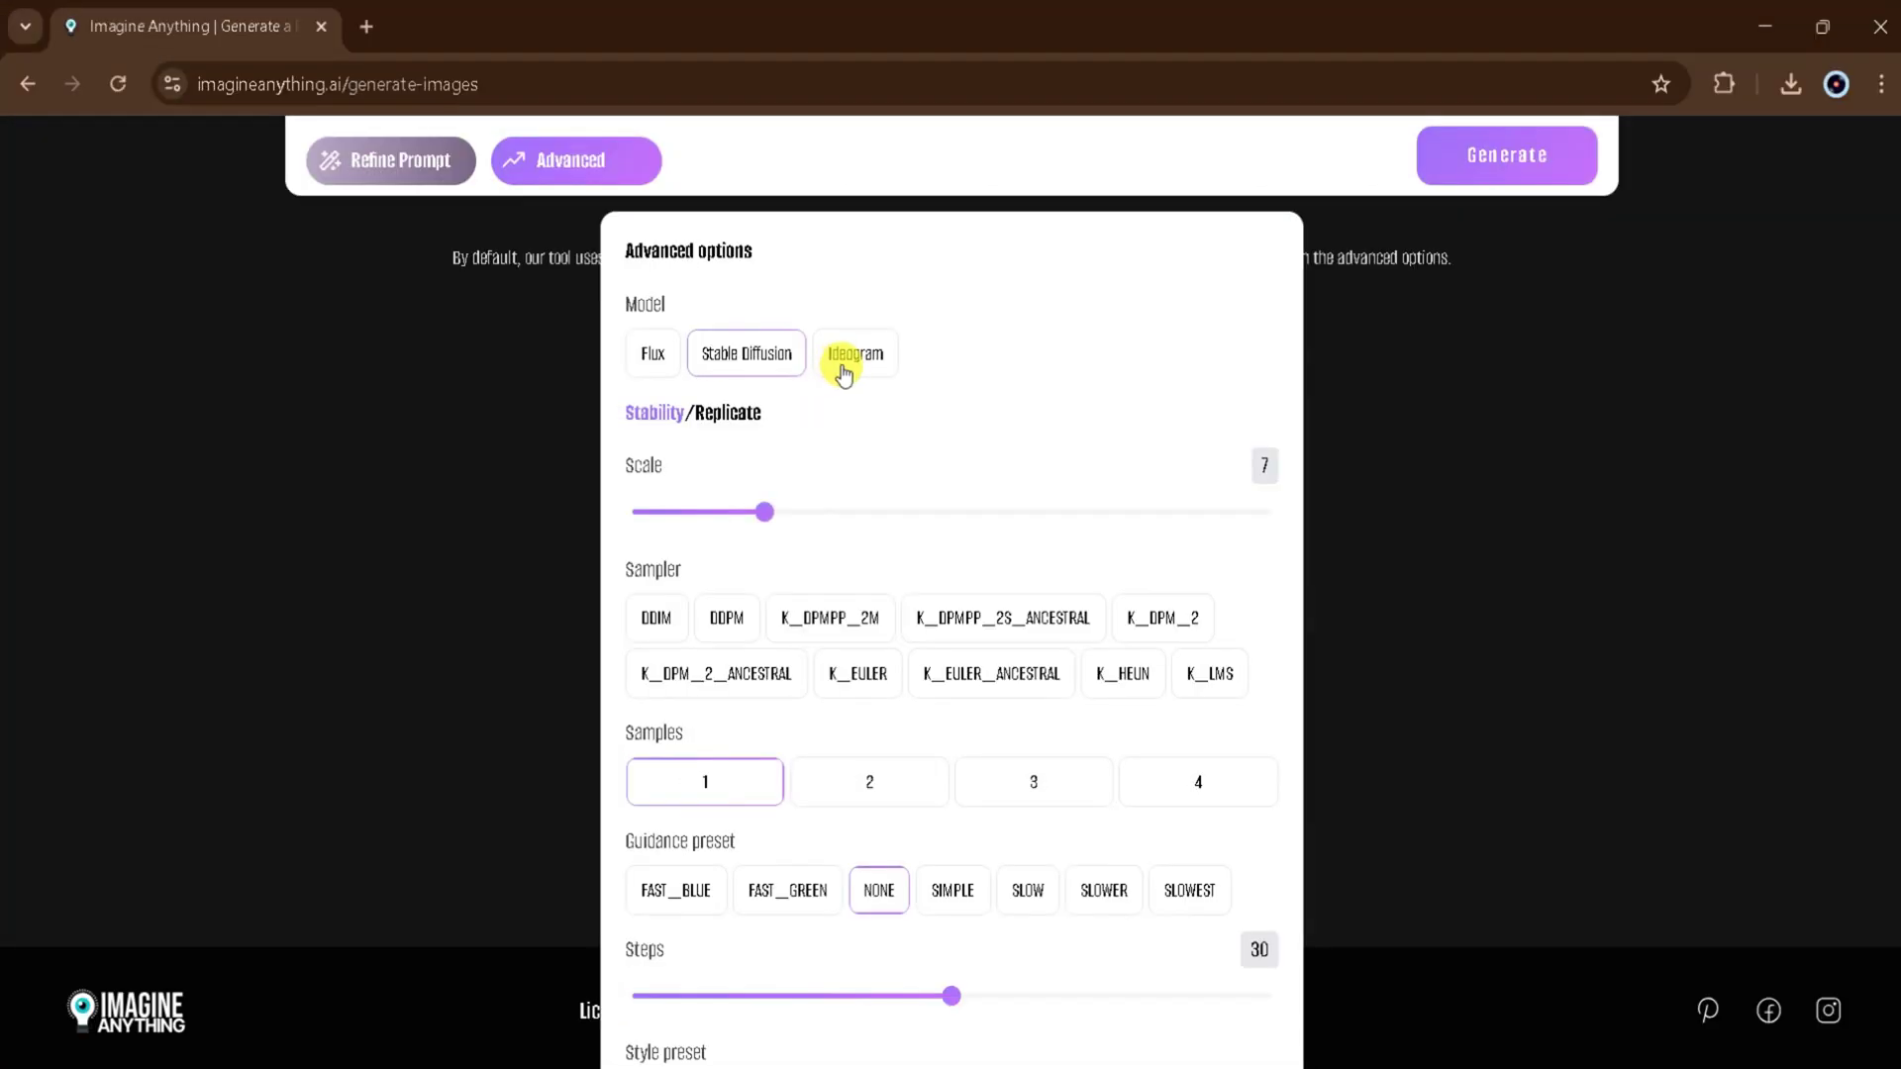
# - View Ideogram's Style Type options, then set the model back to Flux
pyautogui.click(842, 367)
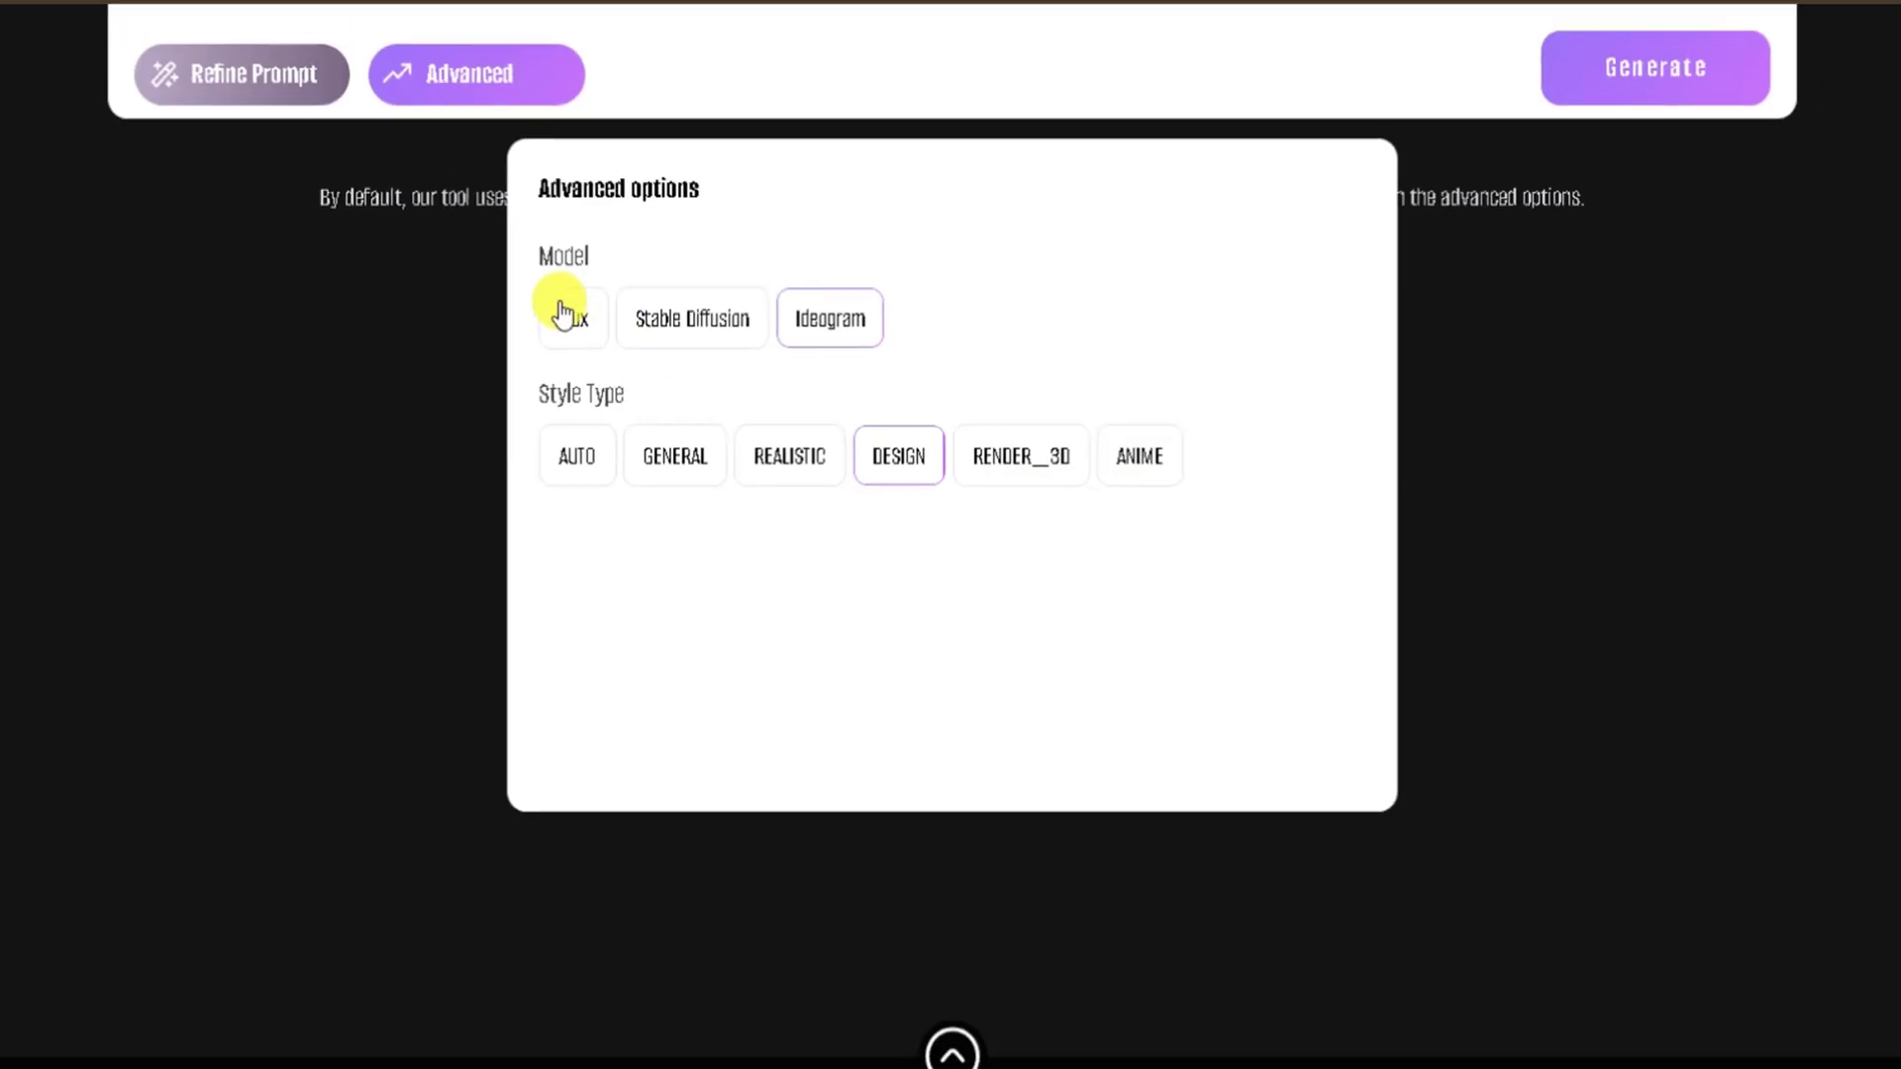
pyautogui.click(658, 369)
pyautogui.scroll(3, 607, 331)
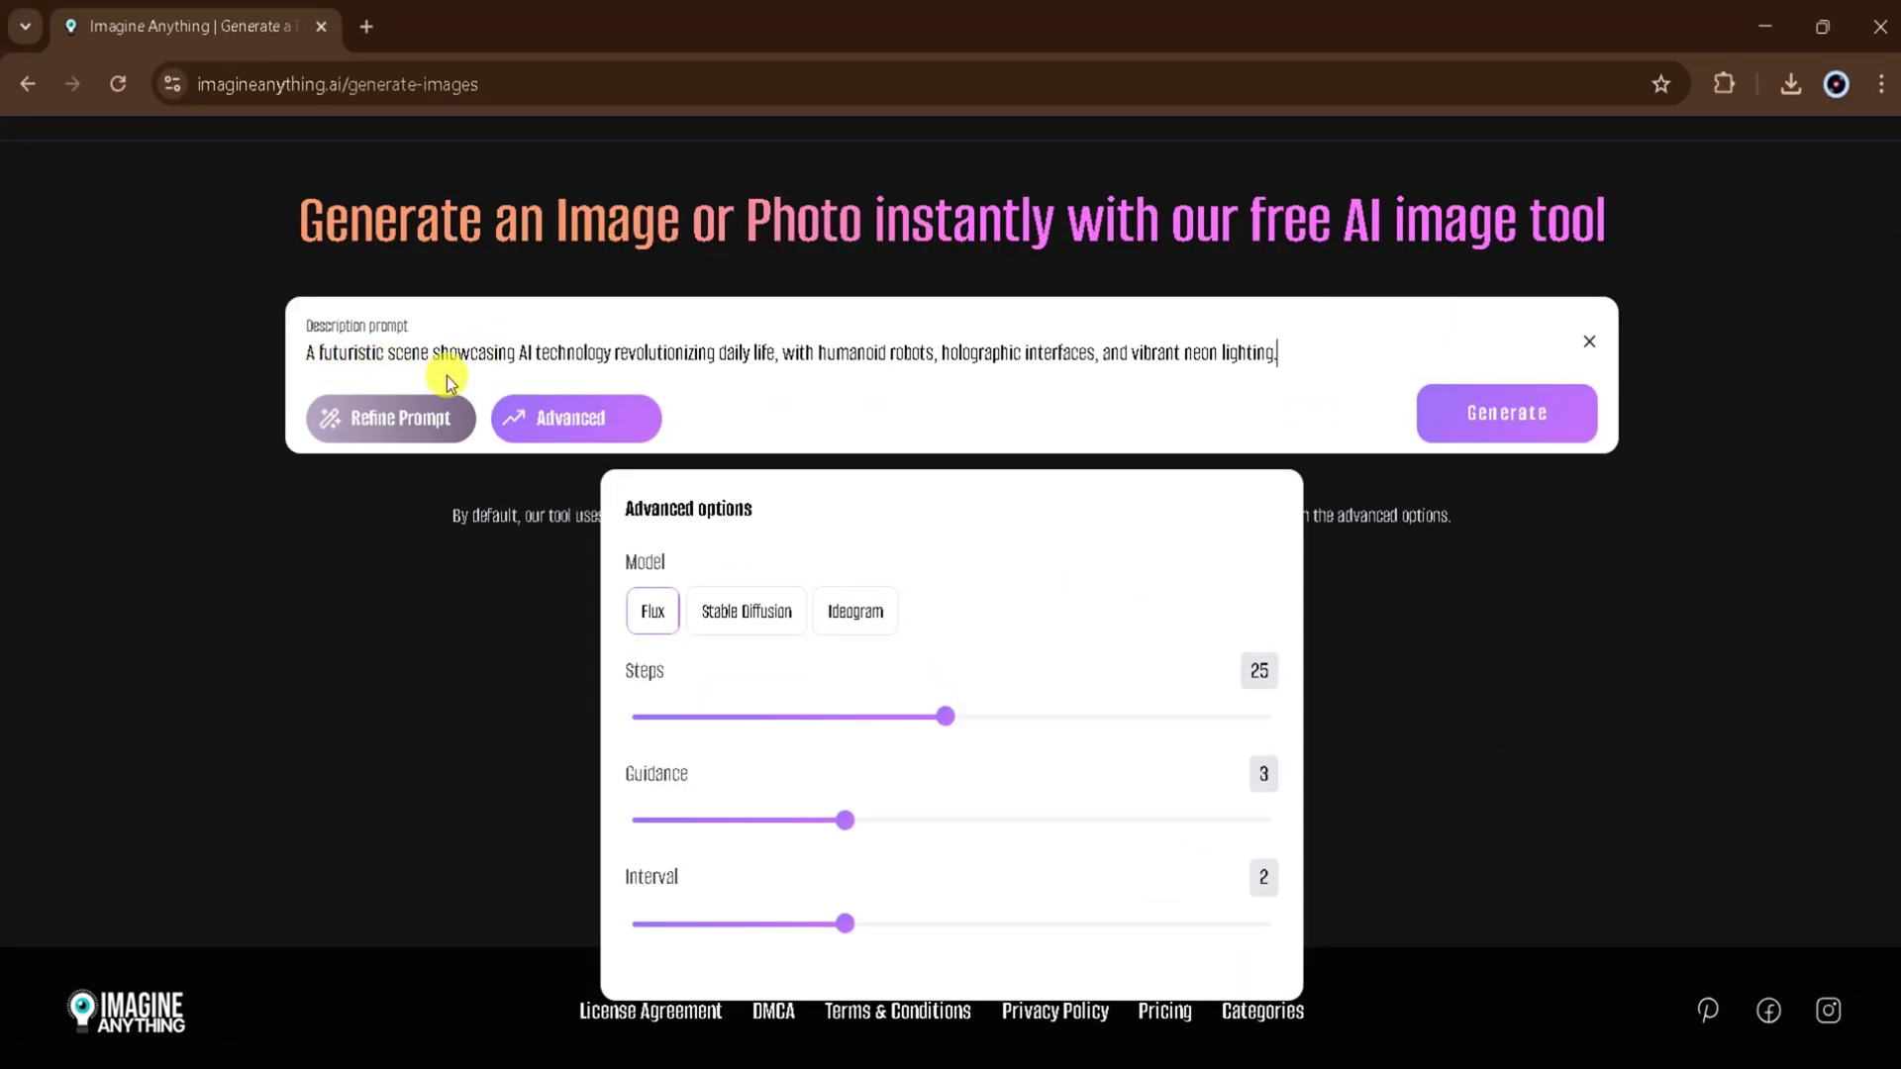
# - Generate the Flux image of humanoid robots in a neon-lit room and download 10432861.jpg
pyautogui.click(1507, 413)
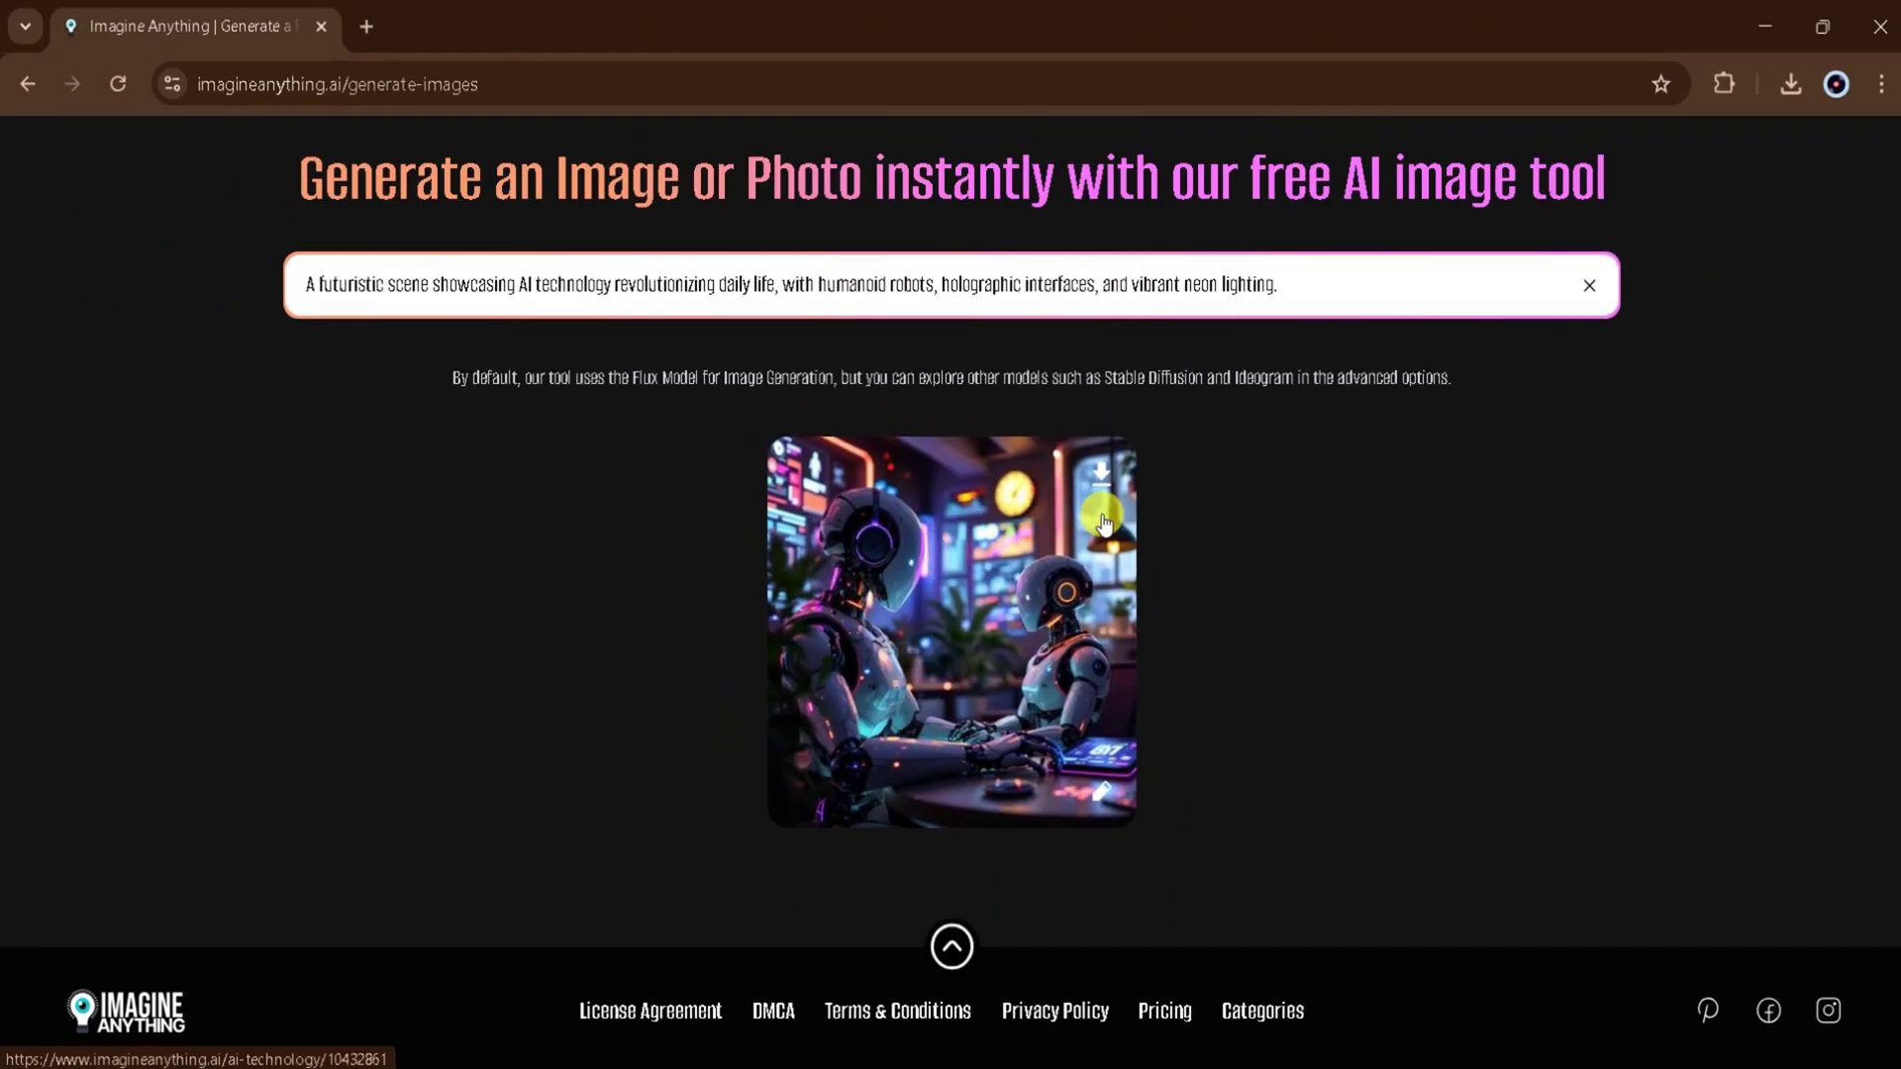
pyautogui.click(1108, 483)
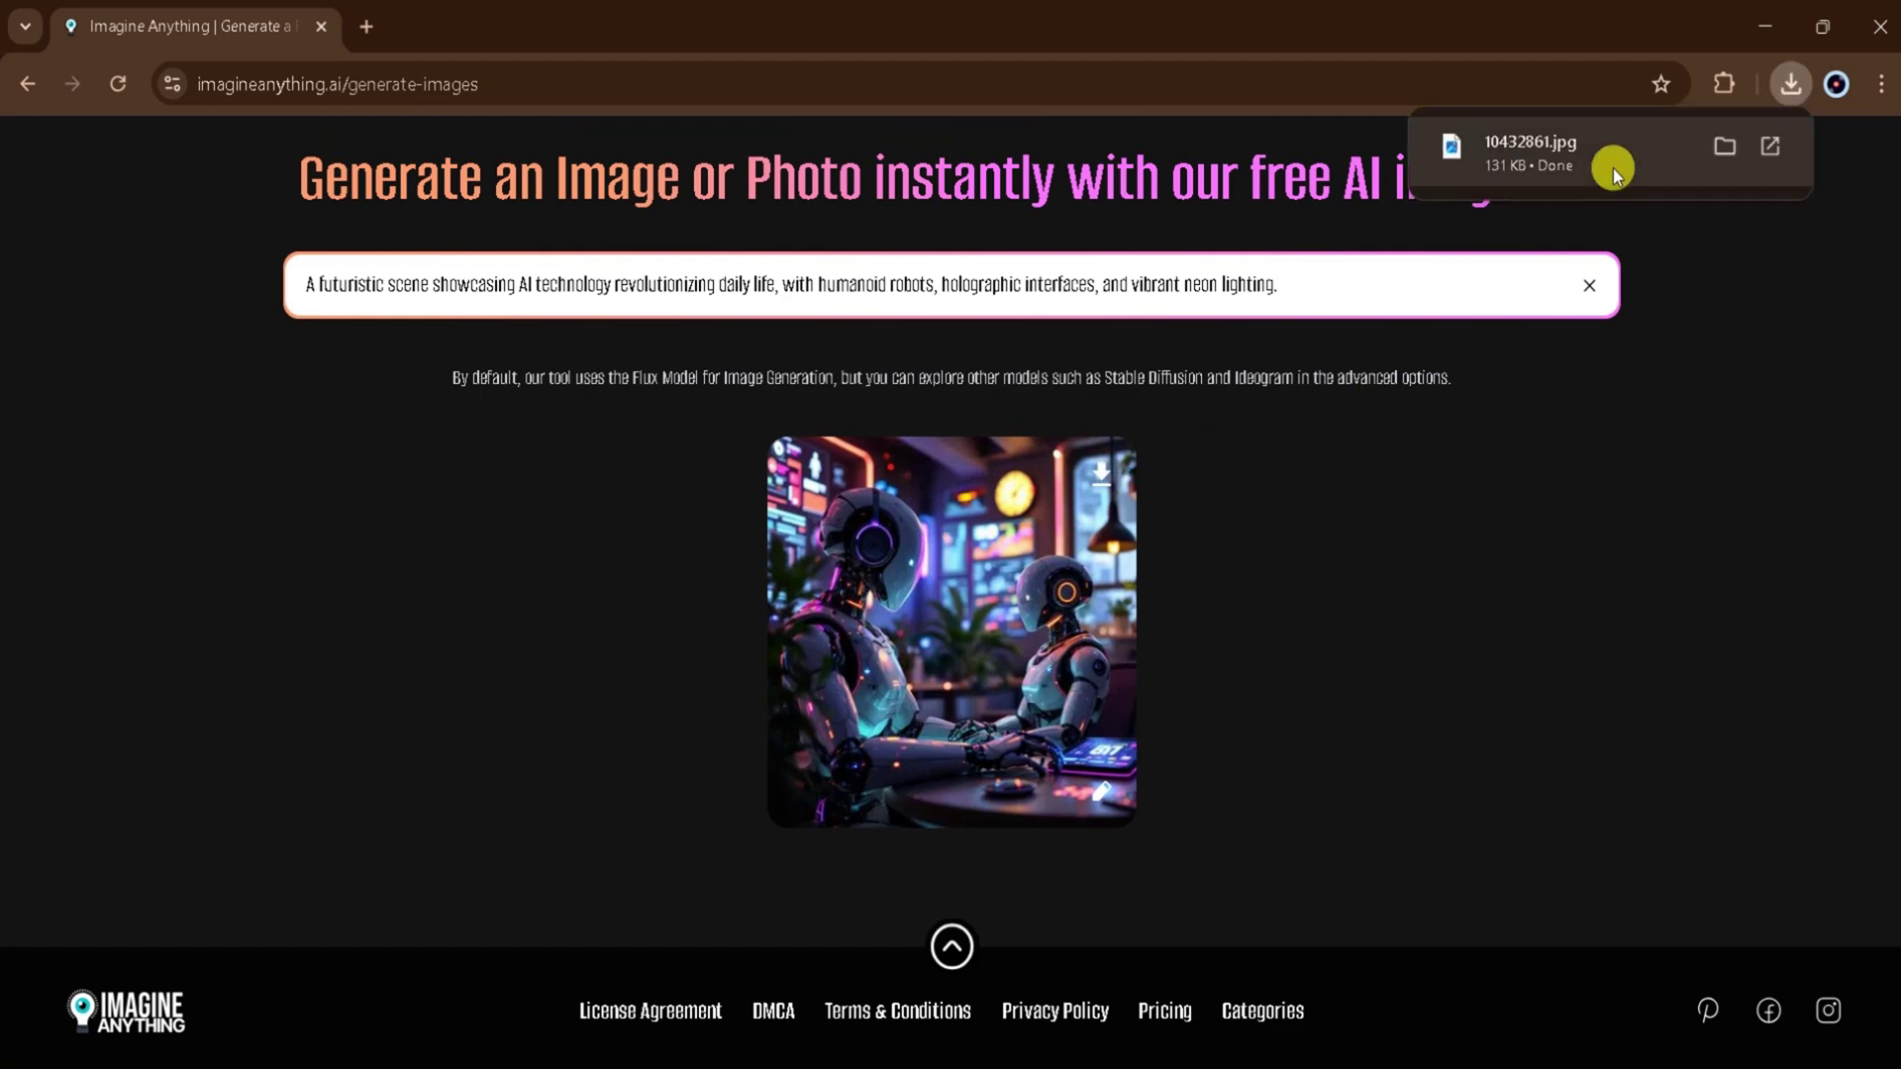
pyautogui.click(1545, 158)
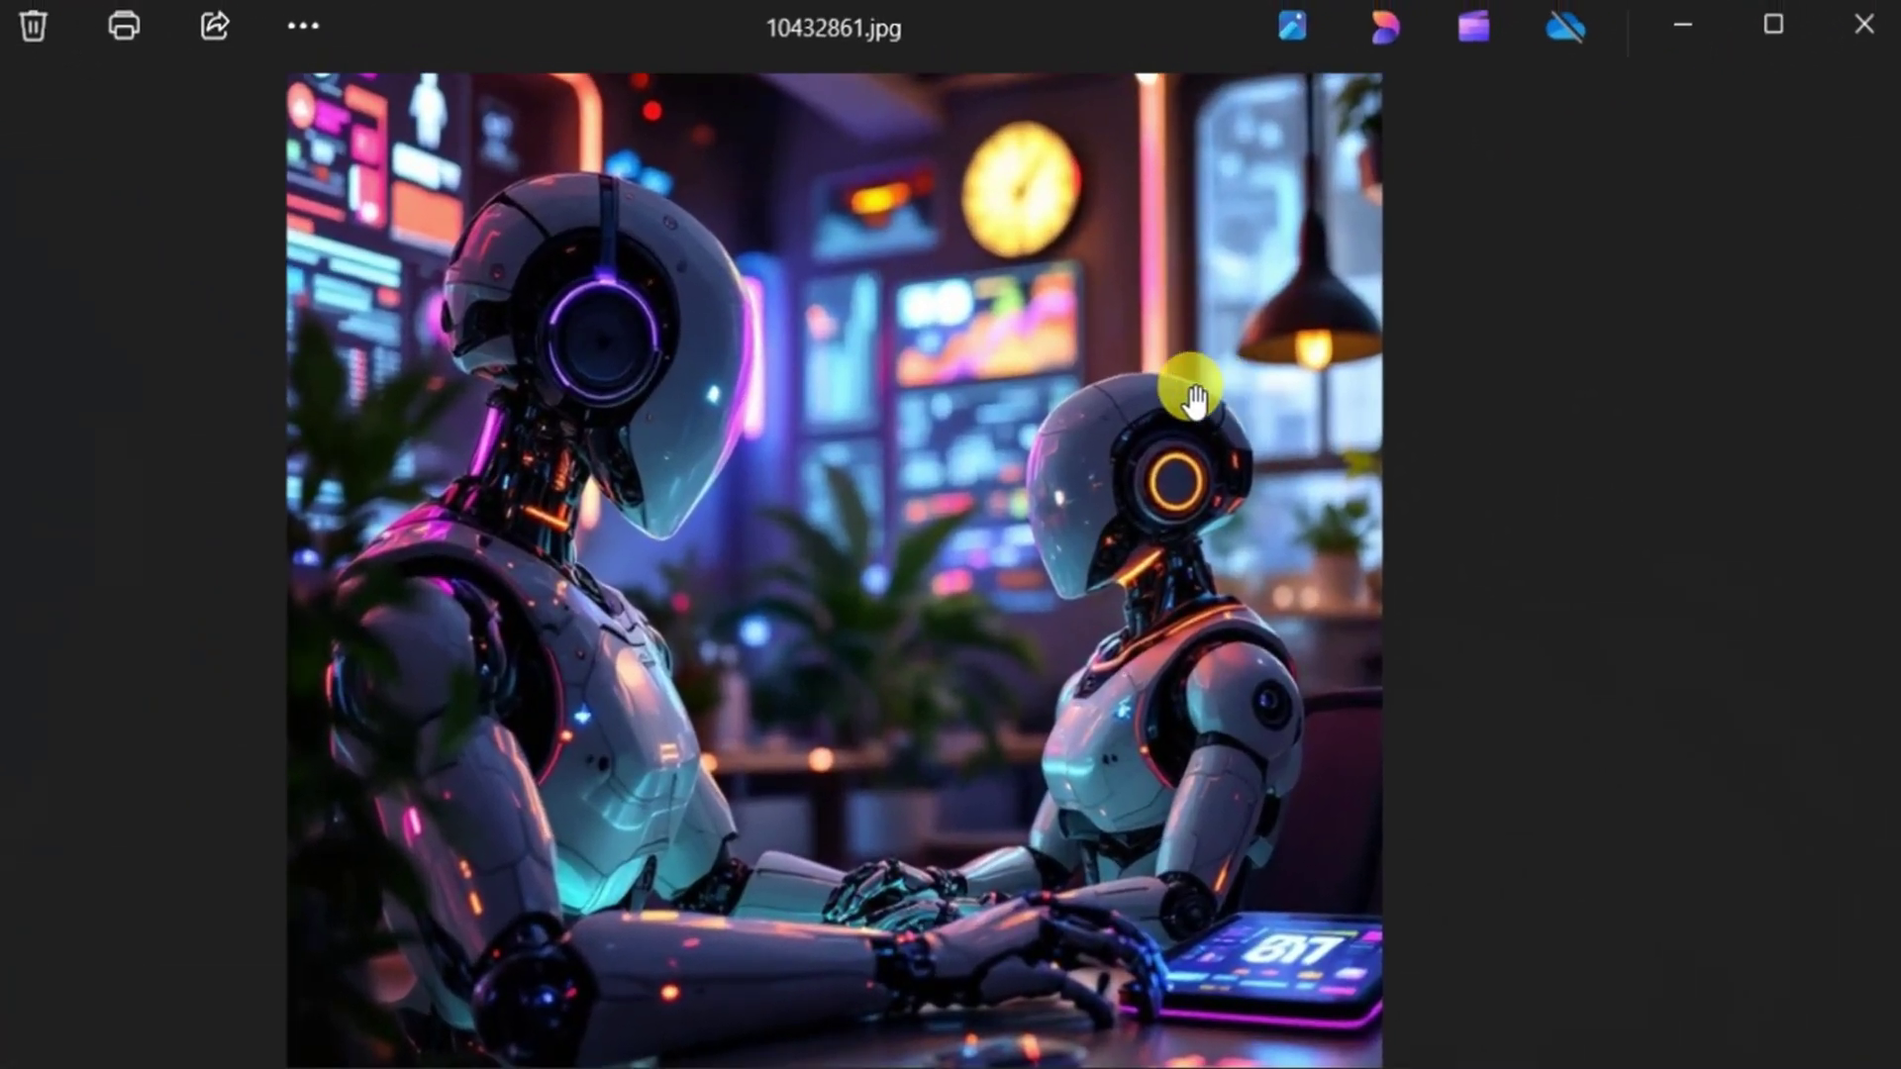
# - Zoom in and out on the 1024 x 1024 robot image, then close Photos
pyautogui.scroll(4, 1219, 377)
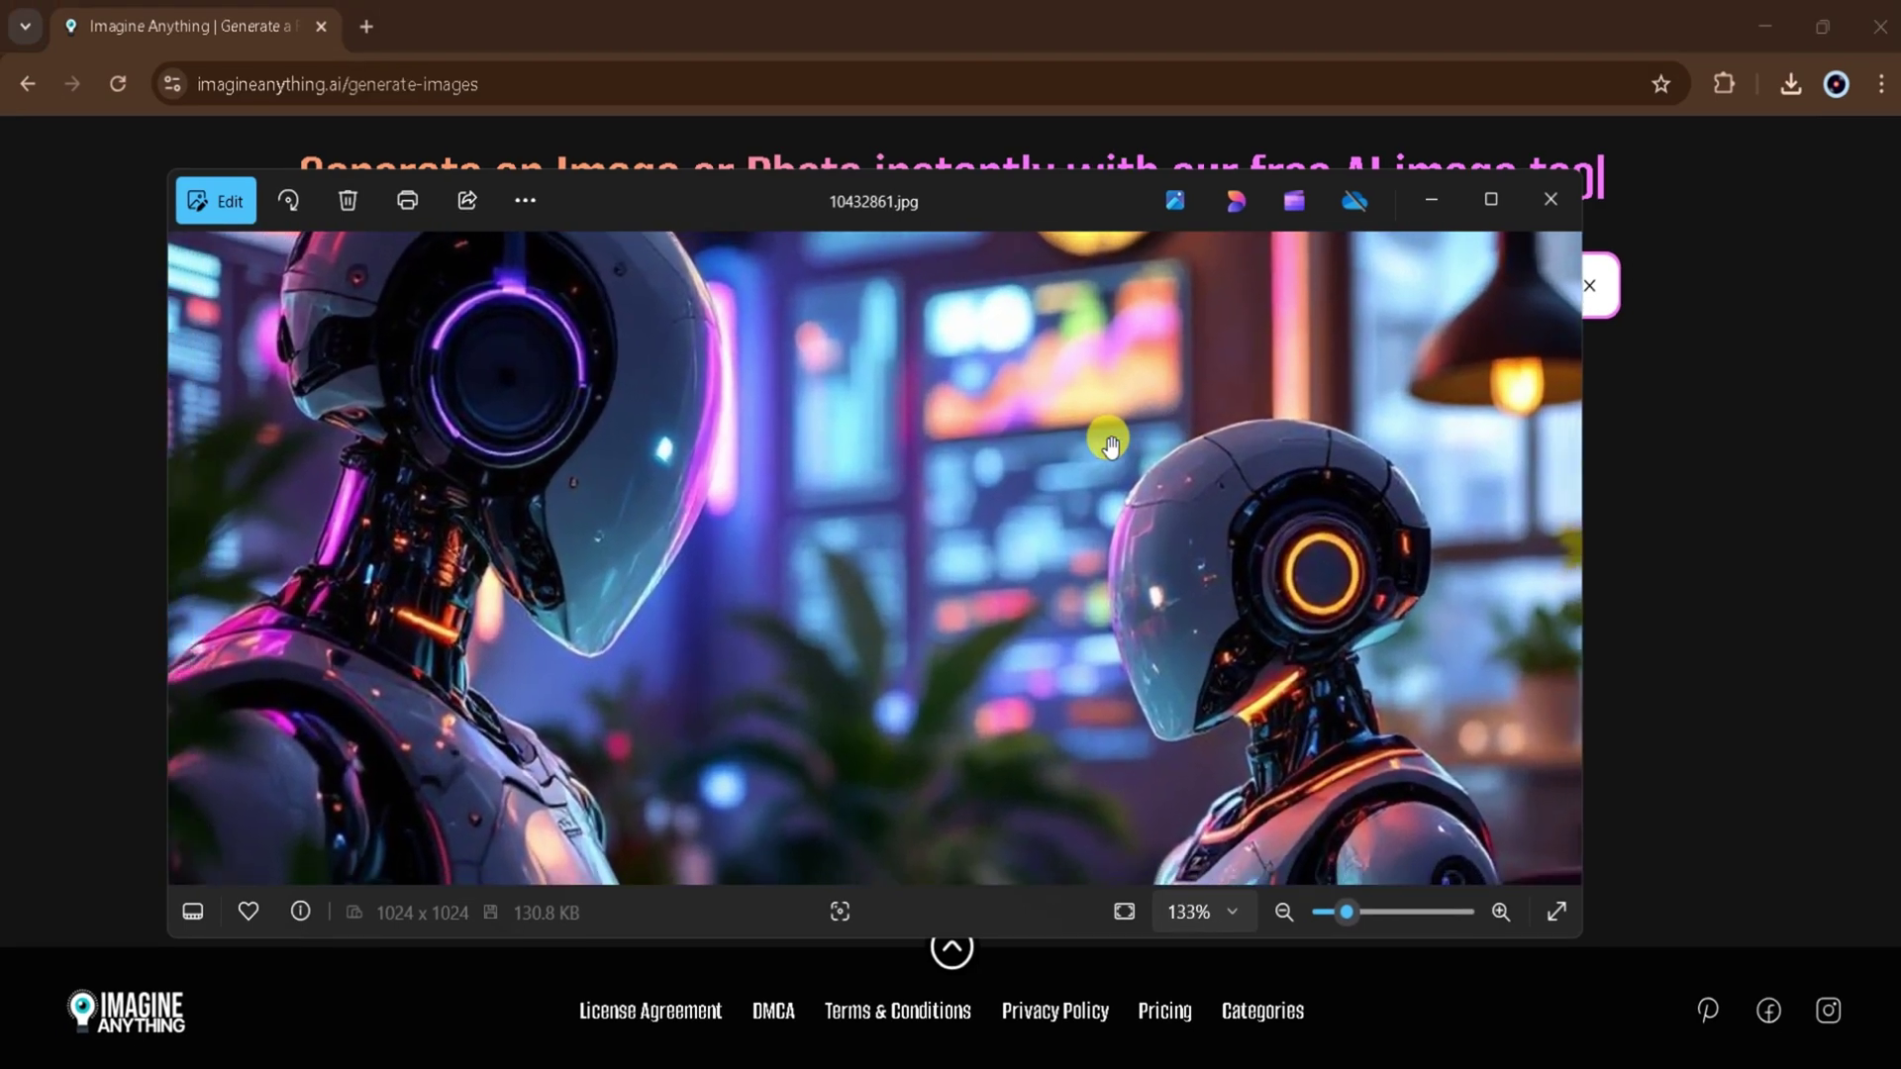
pyautogui.scroll(-3, 1114, 443)
pyautogui.scroll(-3, 1110, 443)
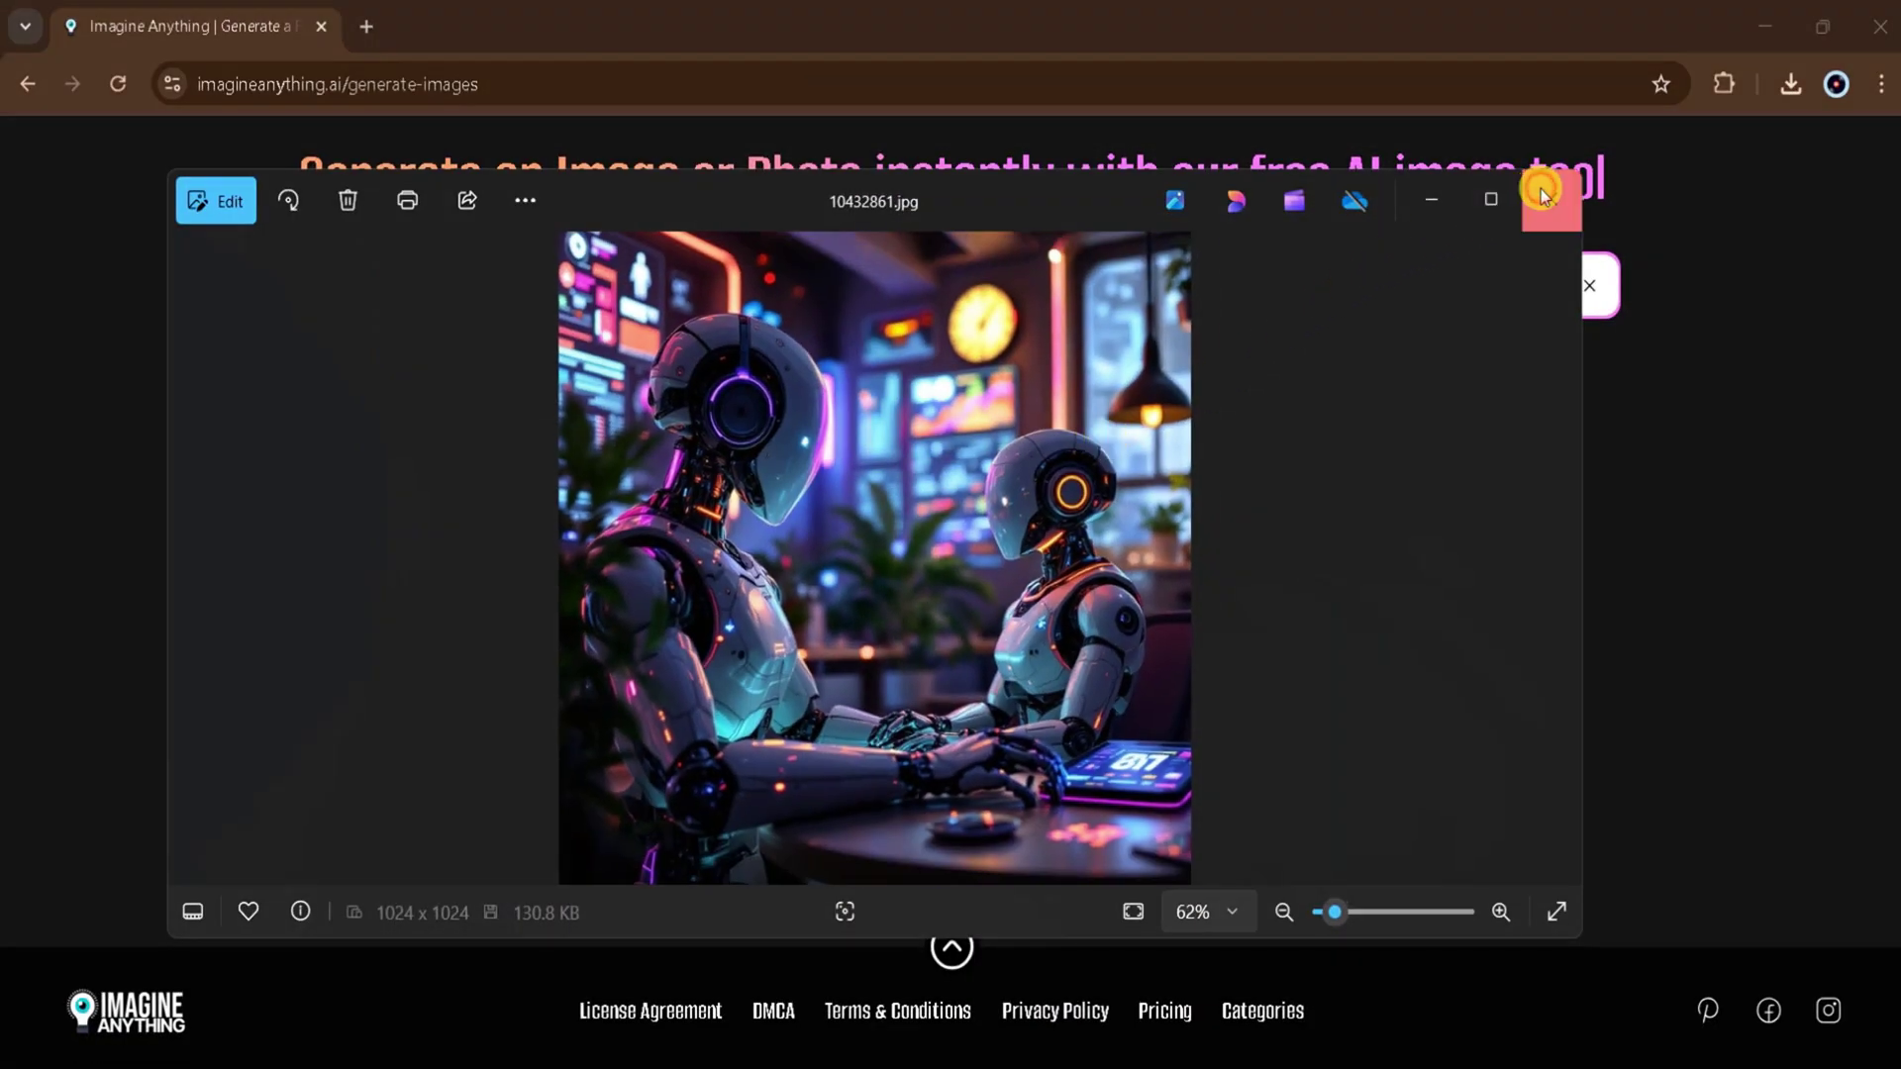
pyautogui.click(1543, 196)
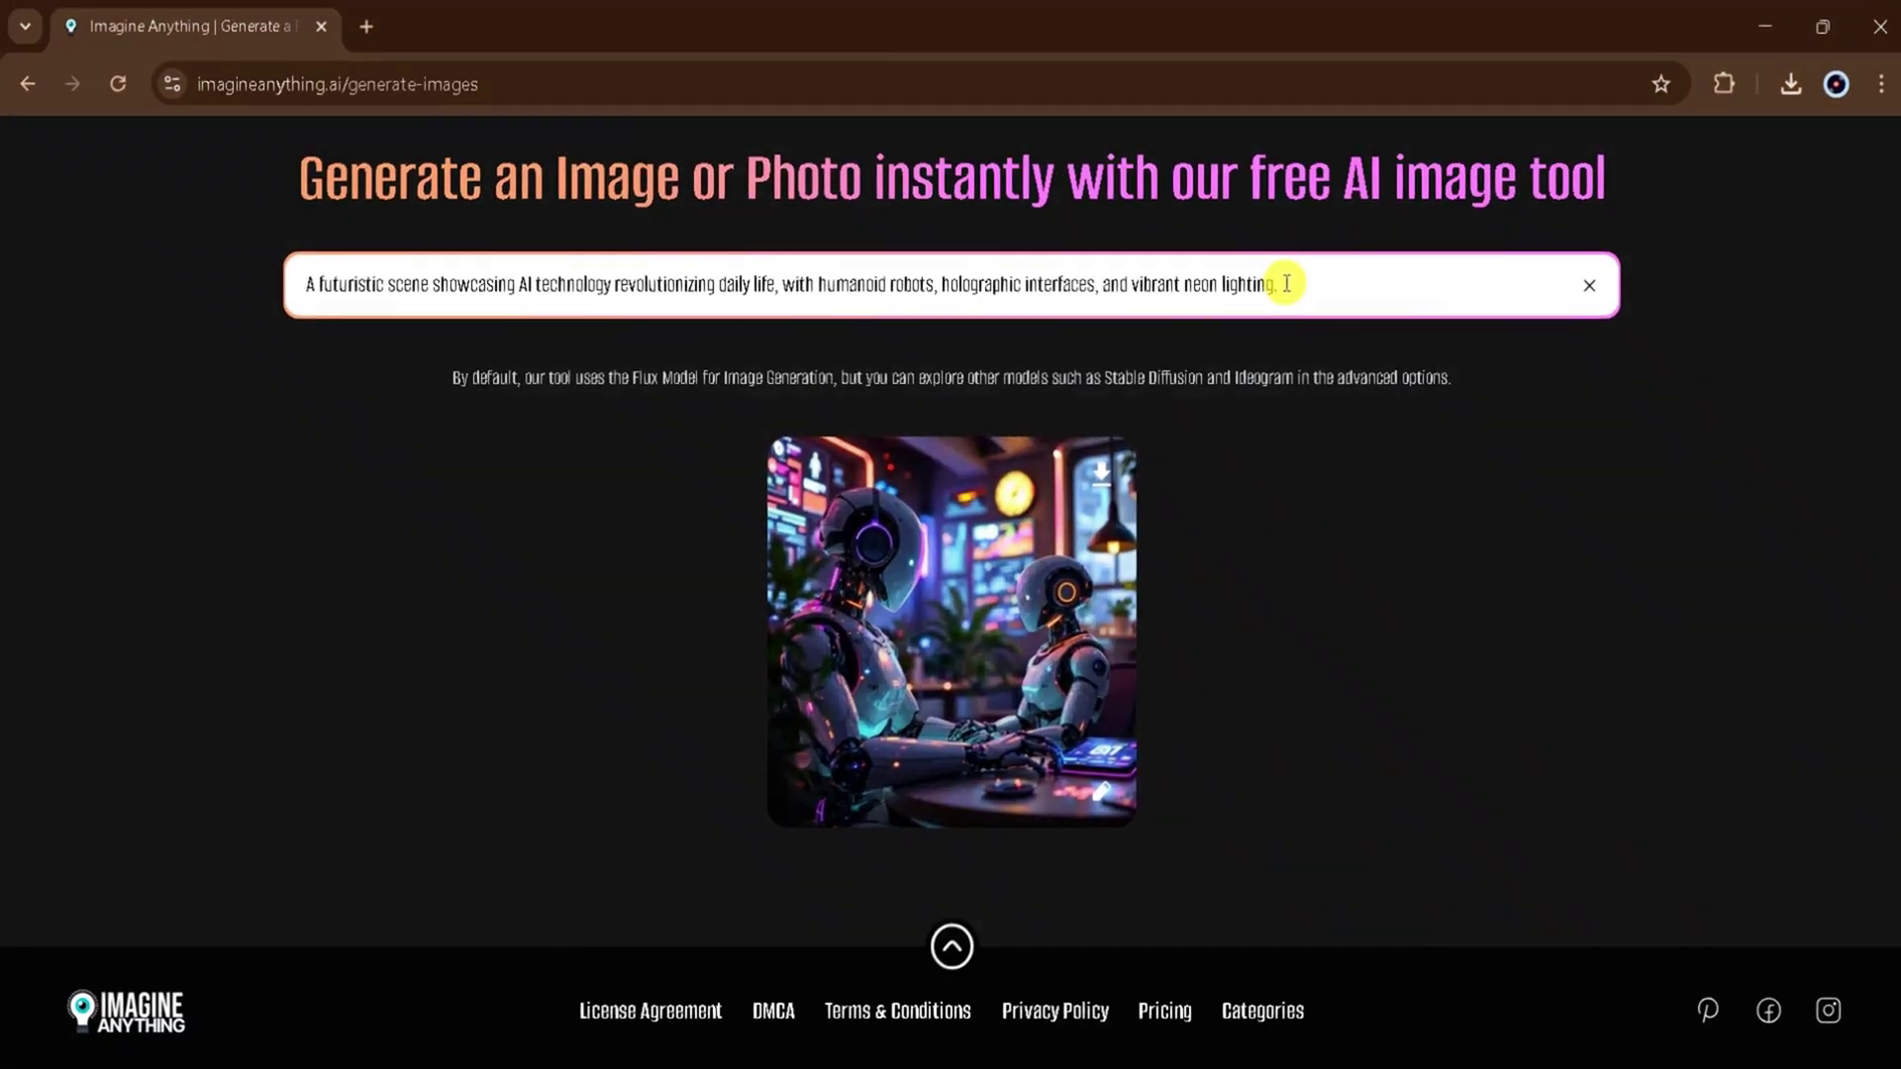
# - Refine the robot prompt into a detailed futuristic-metropolis description and generate the neon cityscape with robots
pyautogui.click(1286, 284)
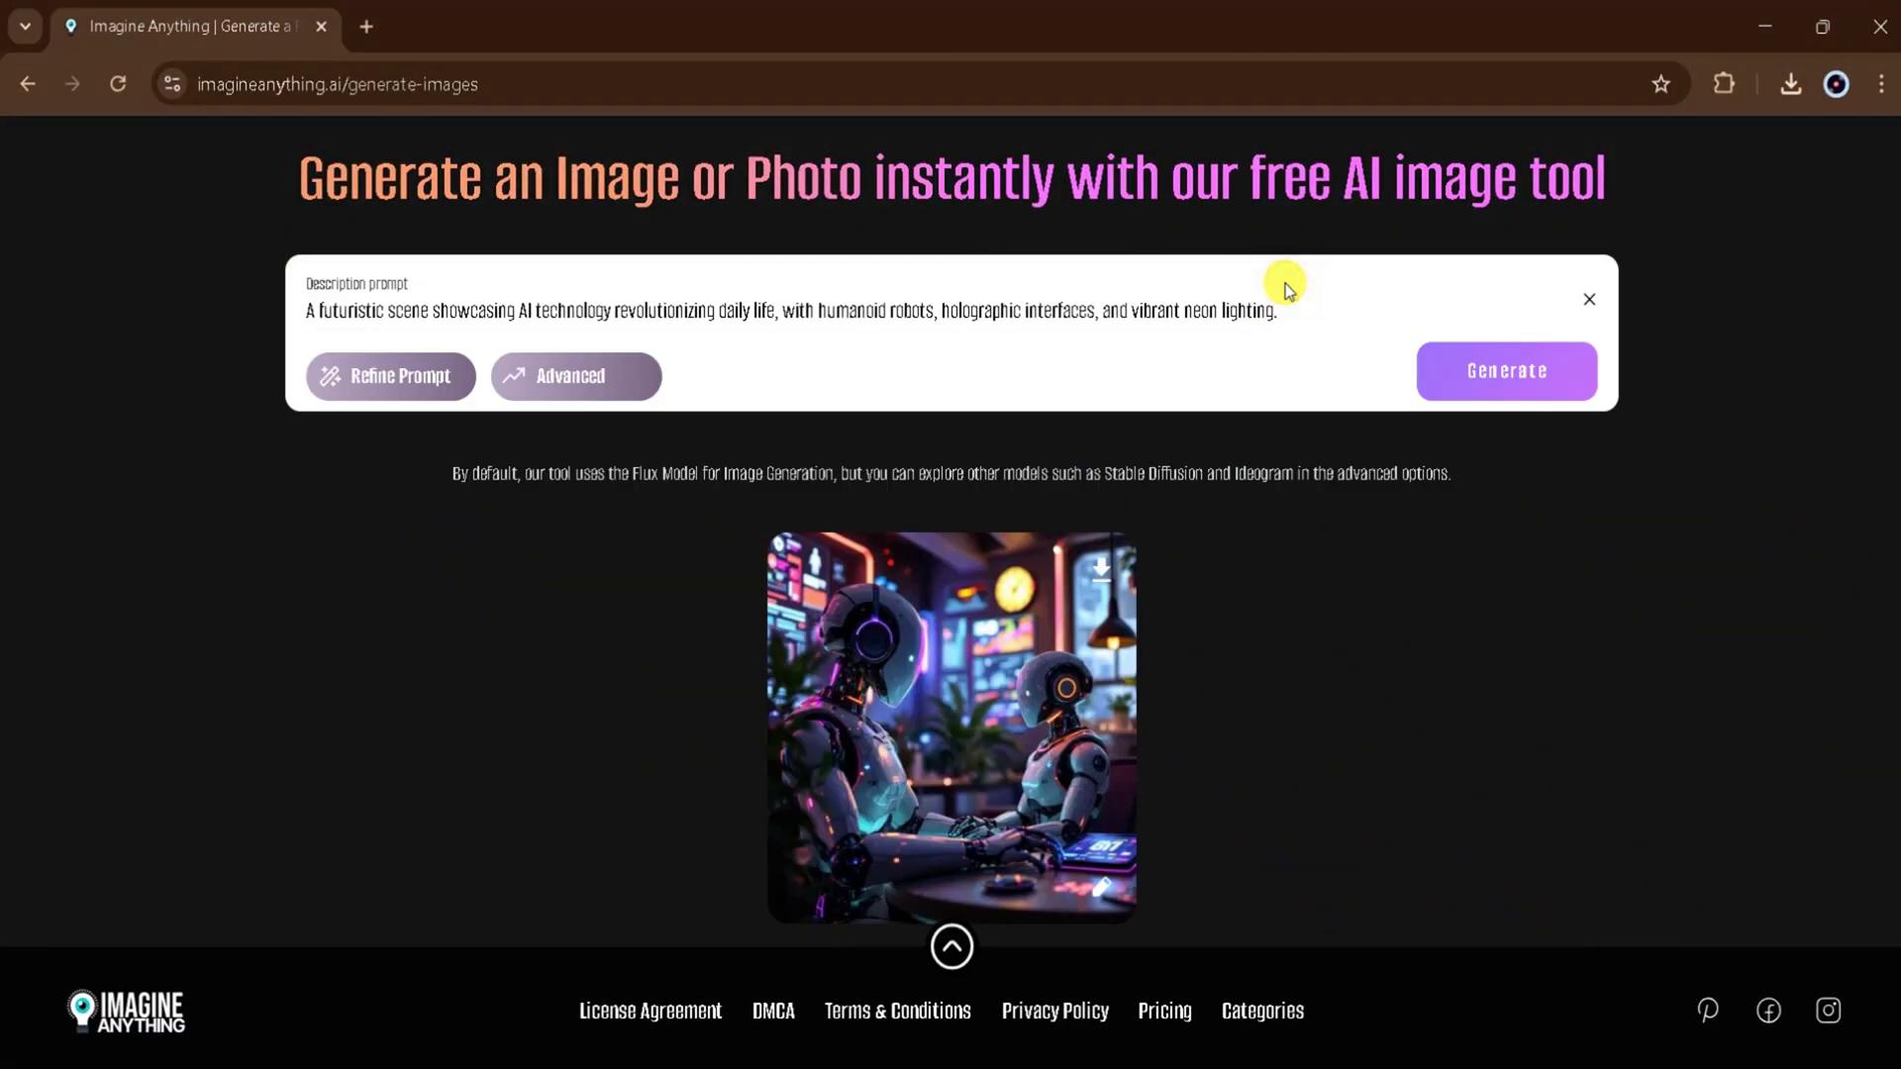
pyautogui.click(395, 395)
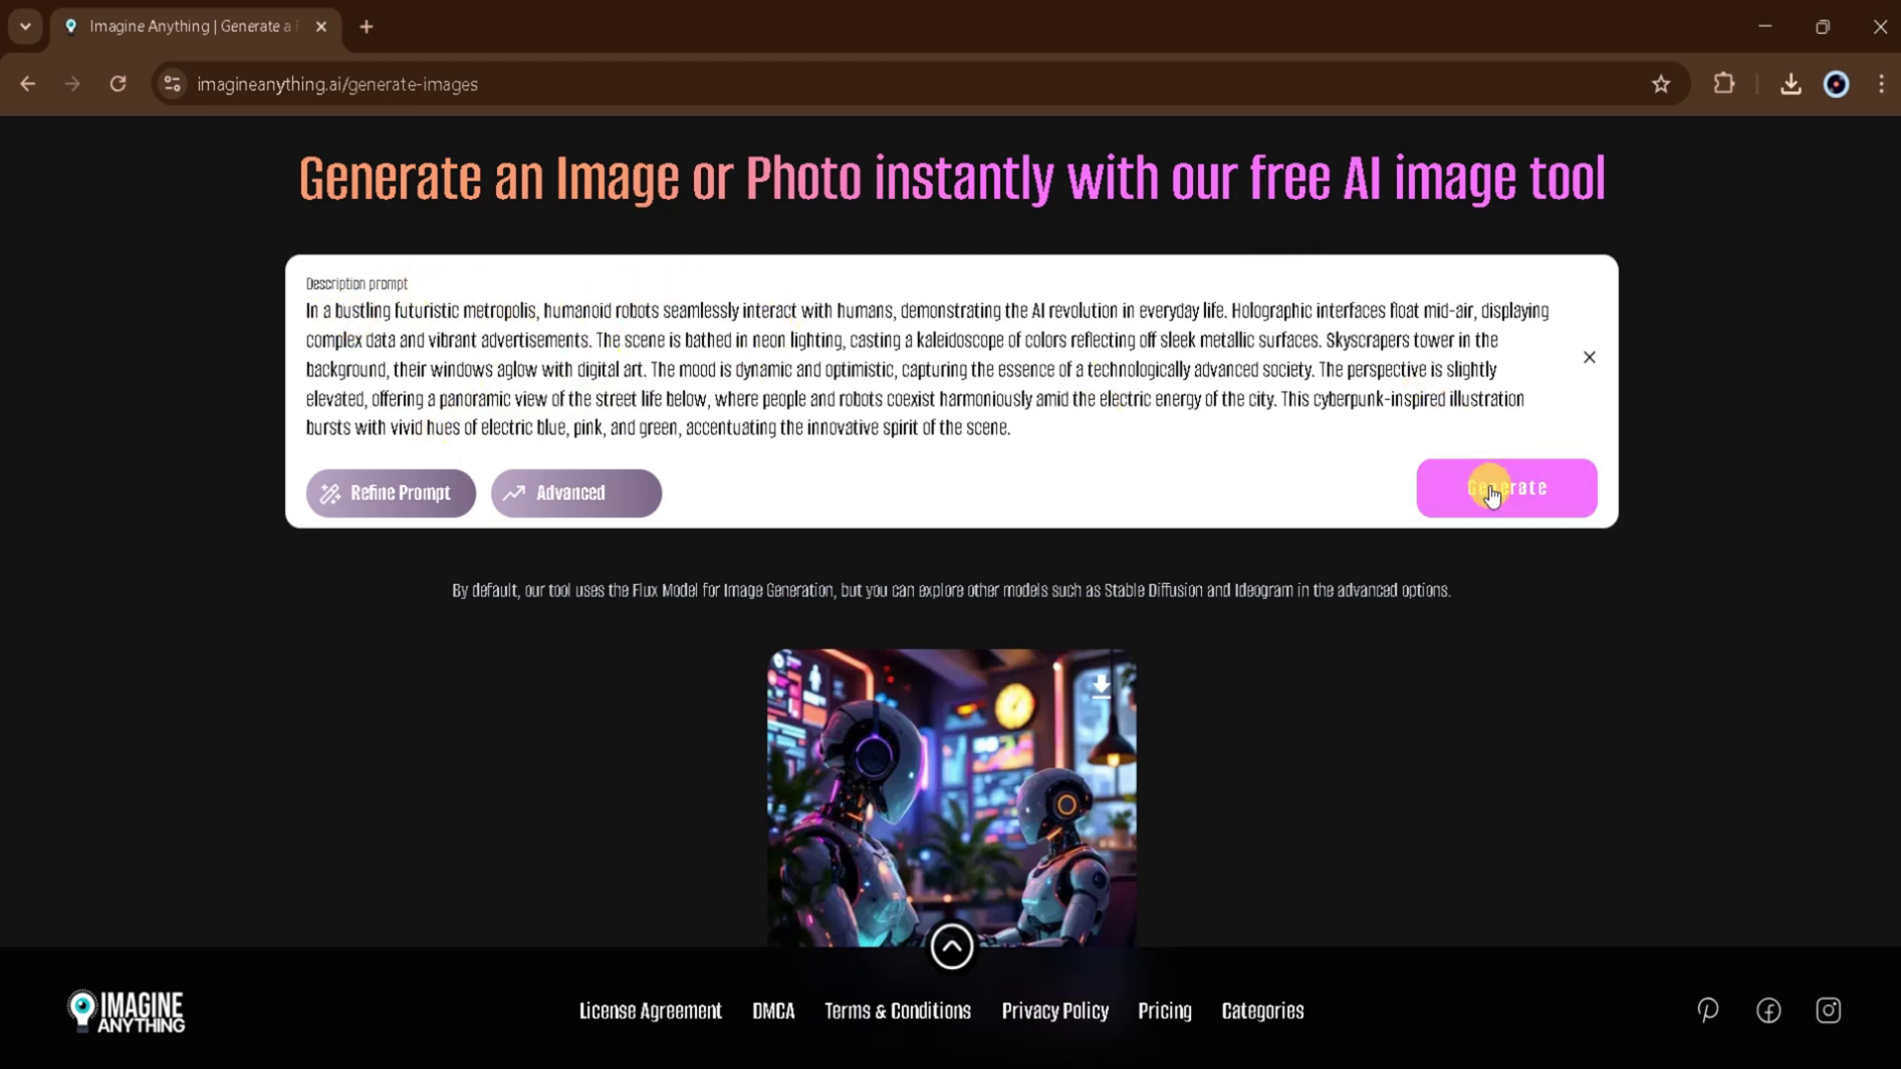
pyautogui.click(1492, 490)
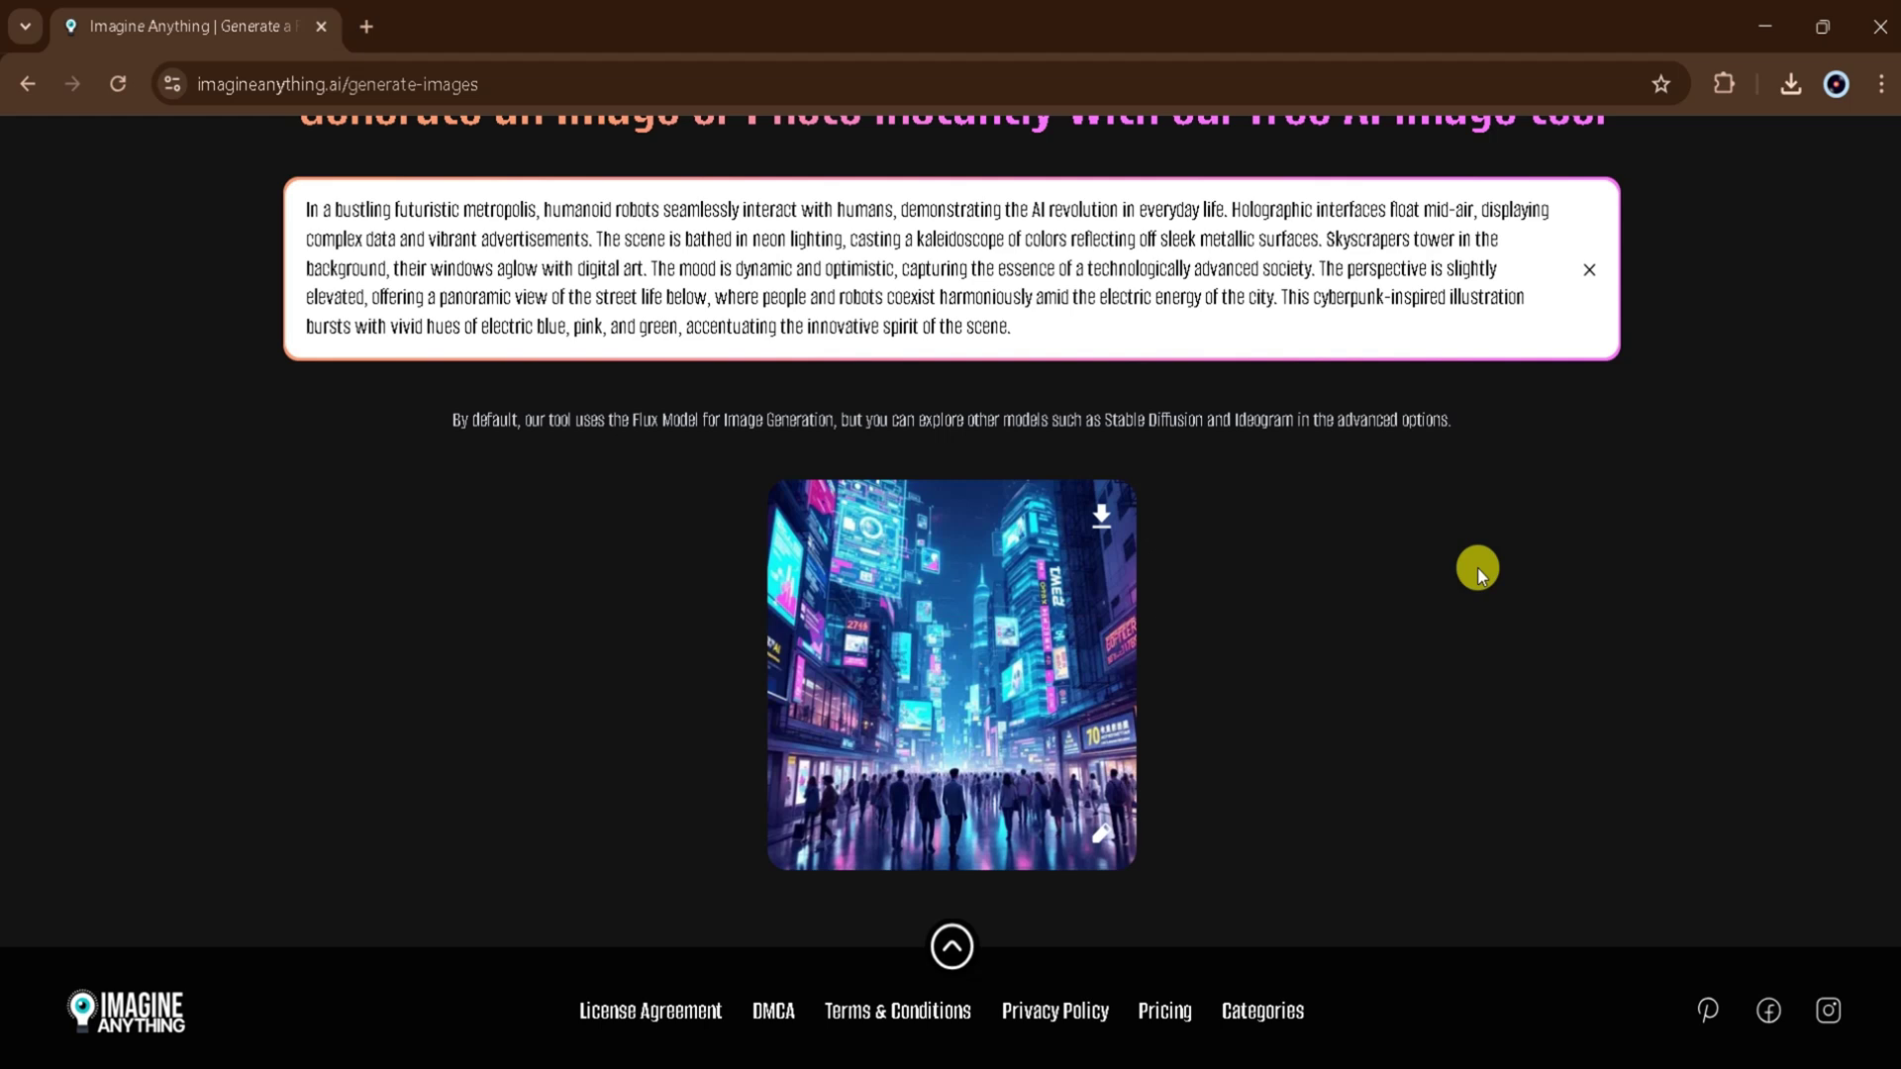
pyautogui.click(1099, 844)
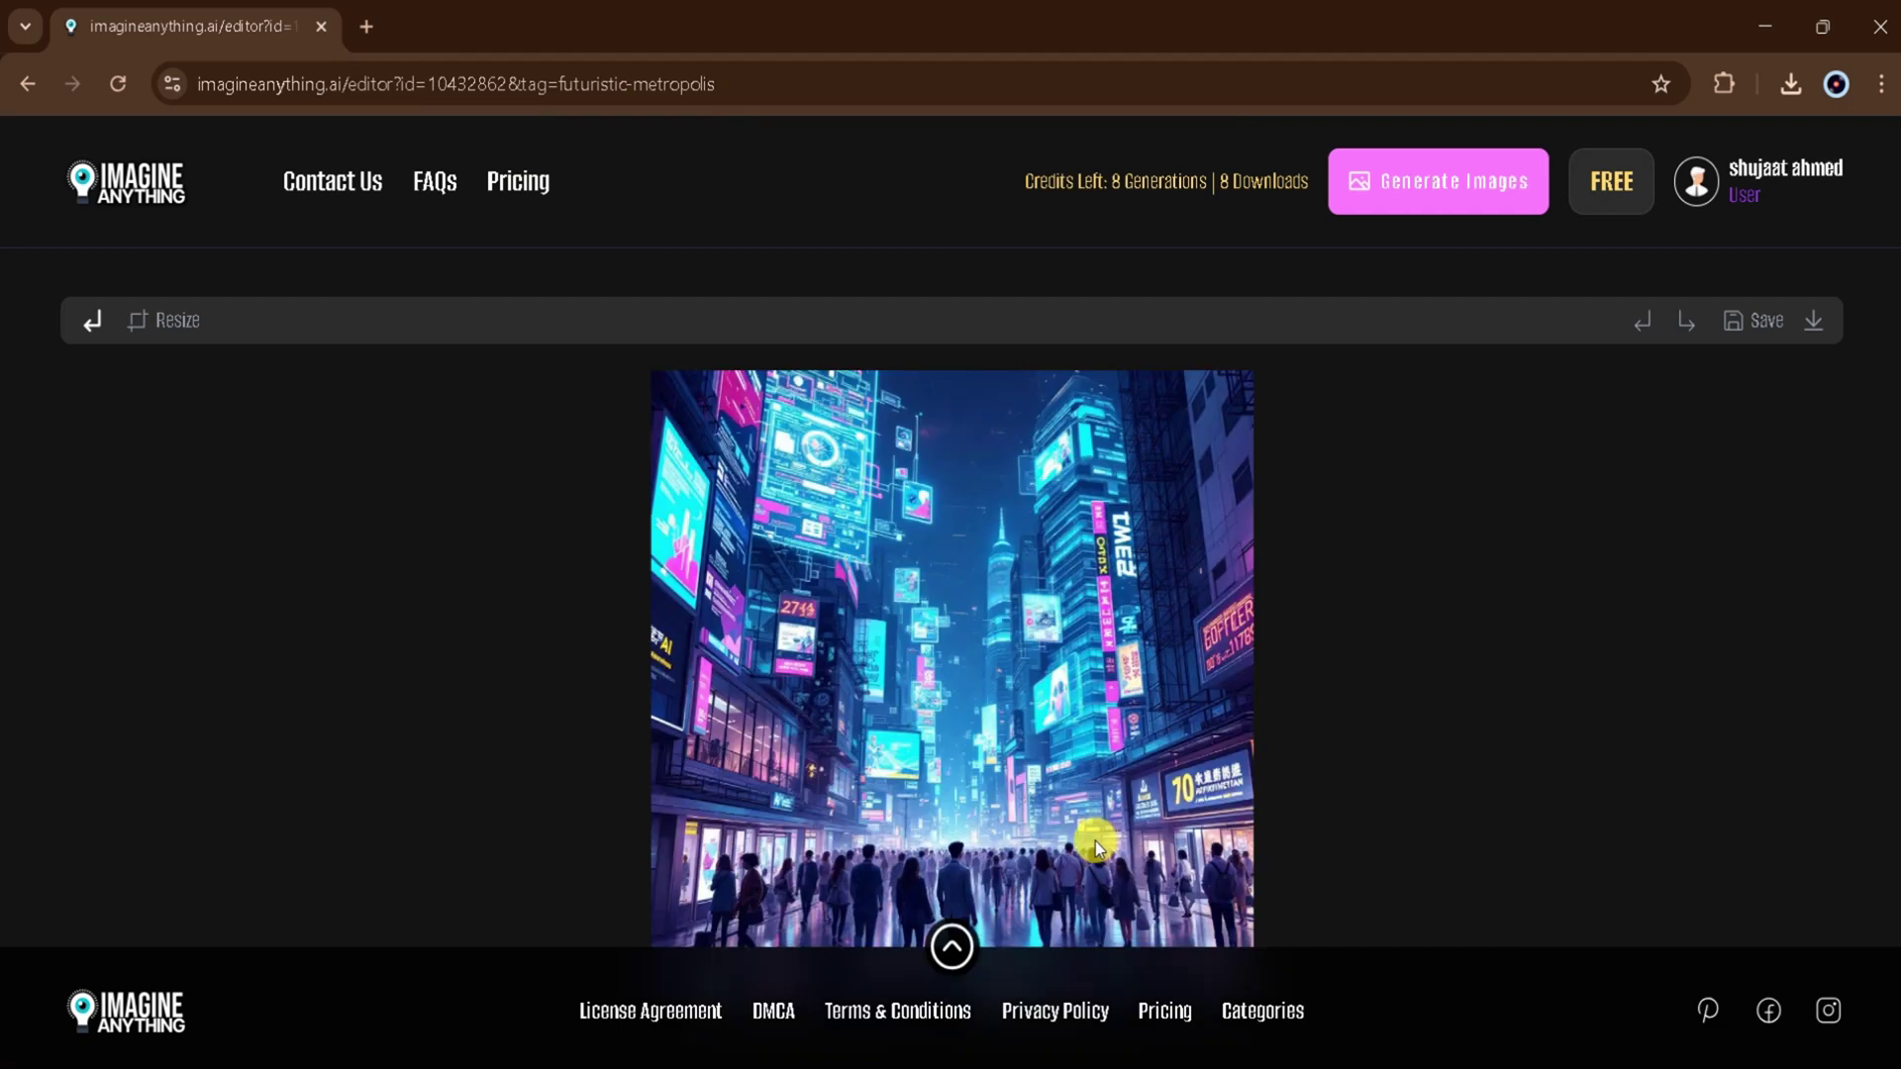
# - Preview a smaller square resize crop of the city image, restore it, and download full size
pyautogui.scroll(-2, 806, 701)
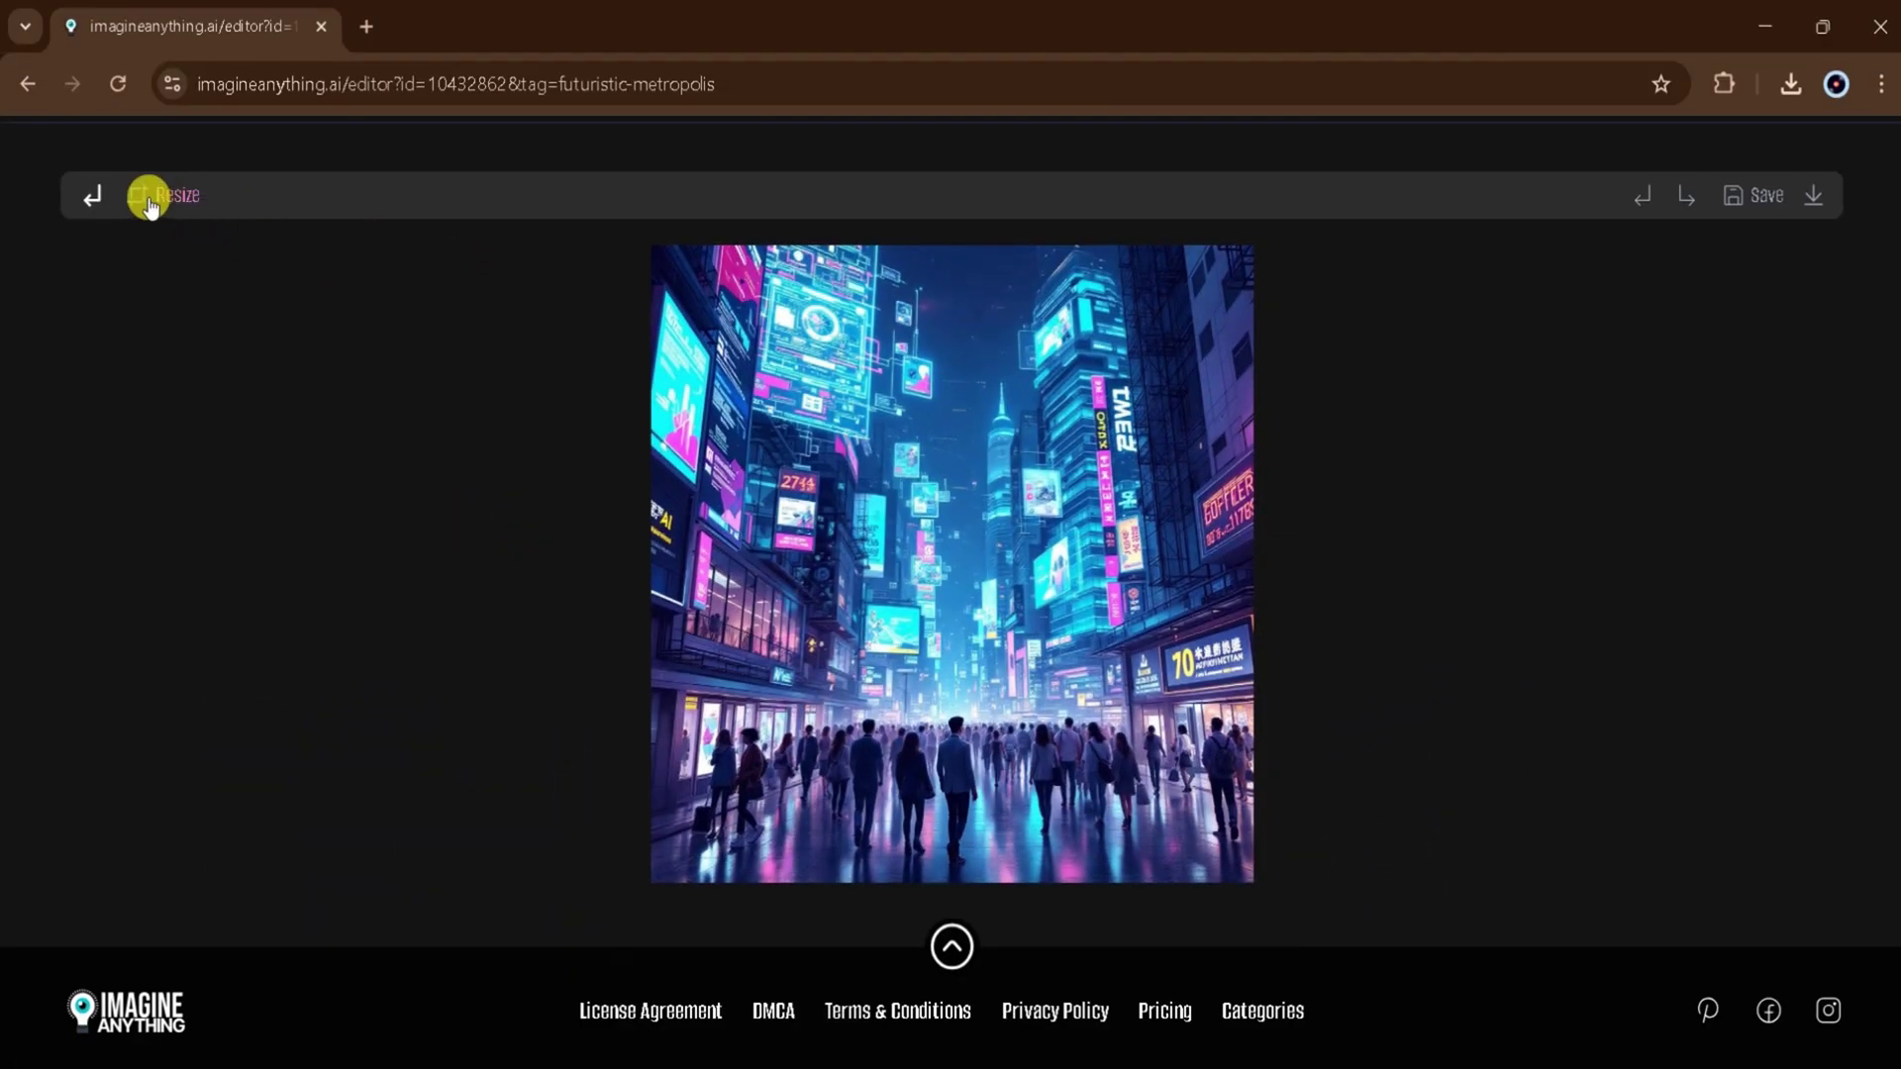
pyautogui.click(150, 201)
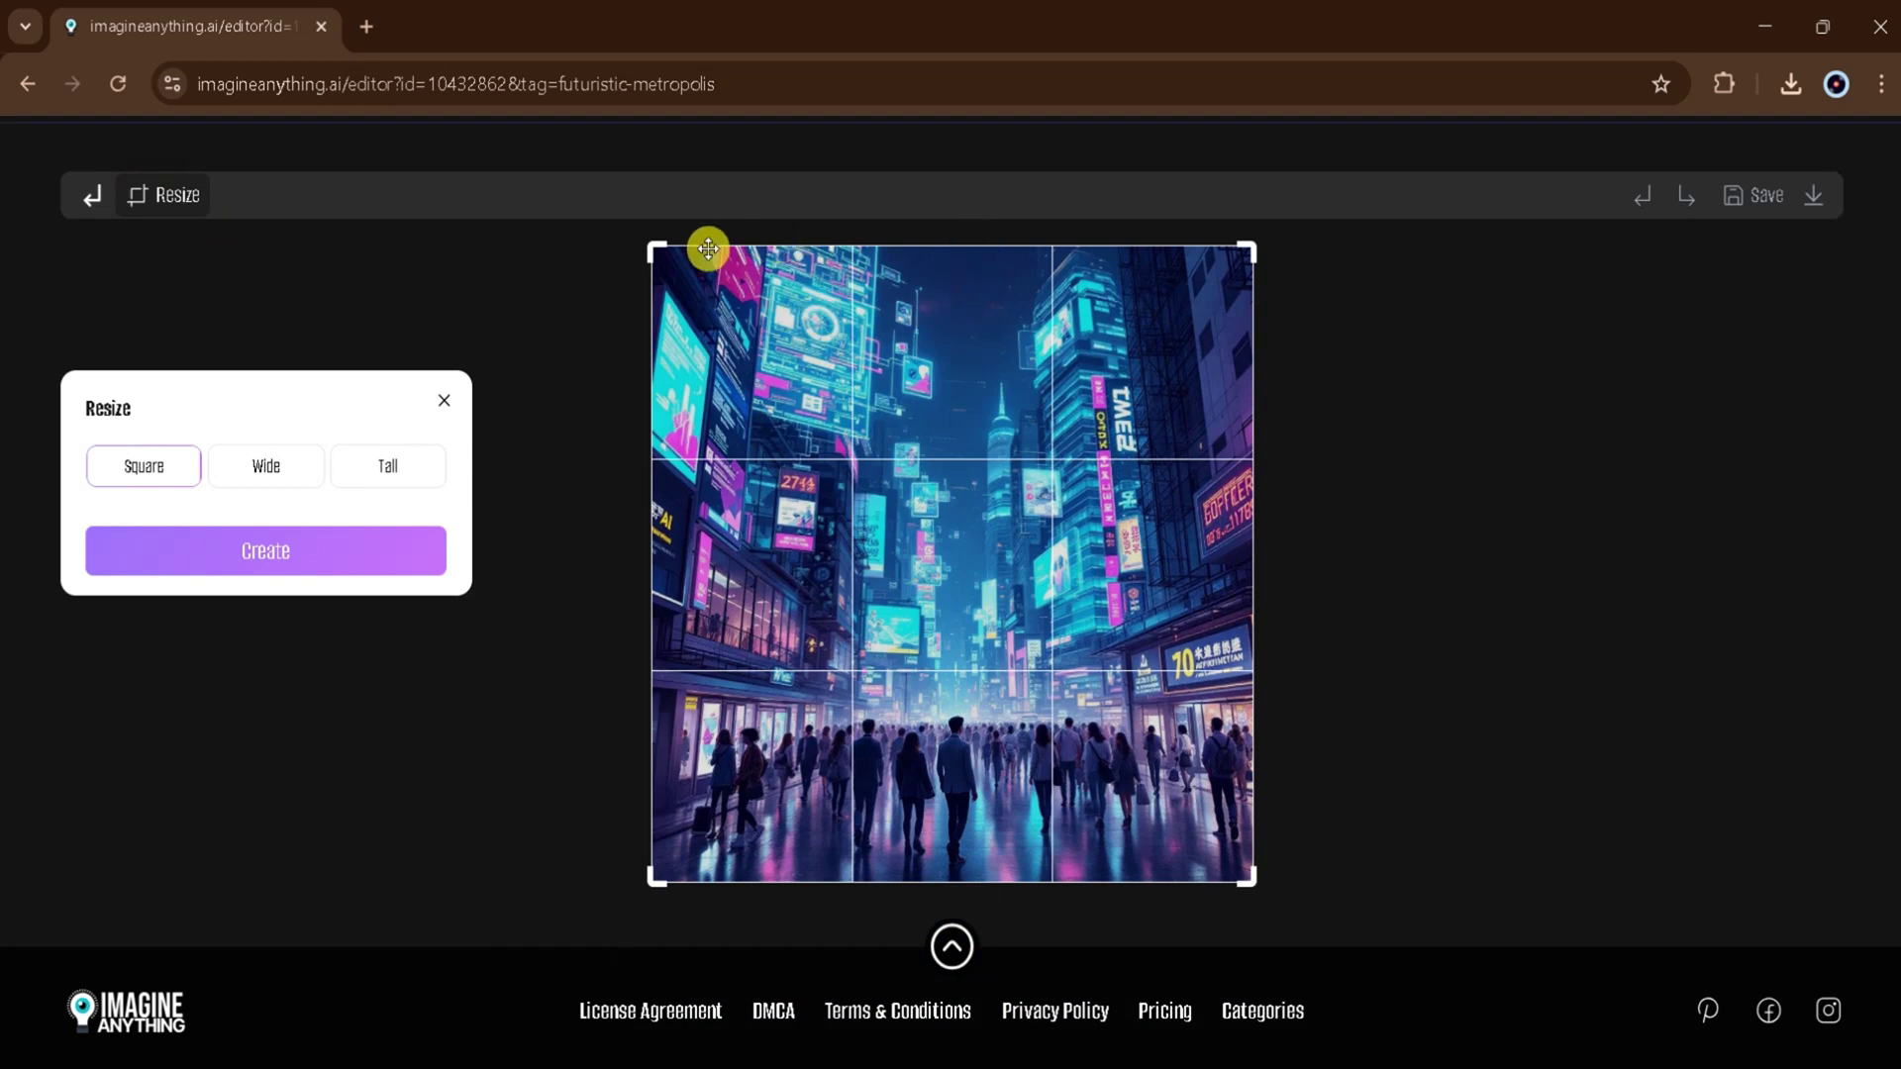
pyautogui.moveTo(654, 246); pyautogui.dragTo(576, 365)
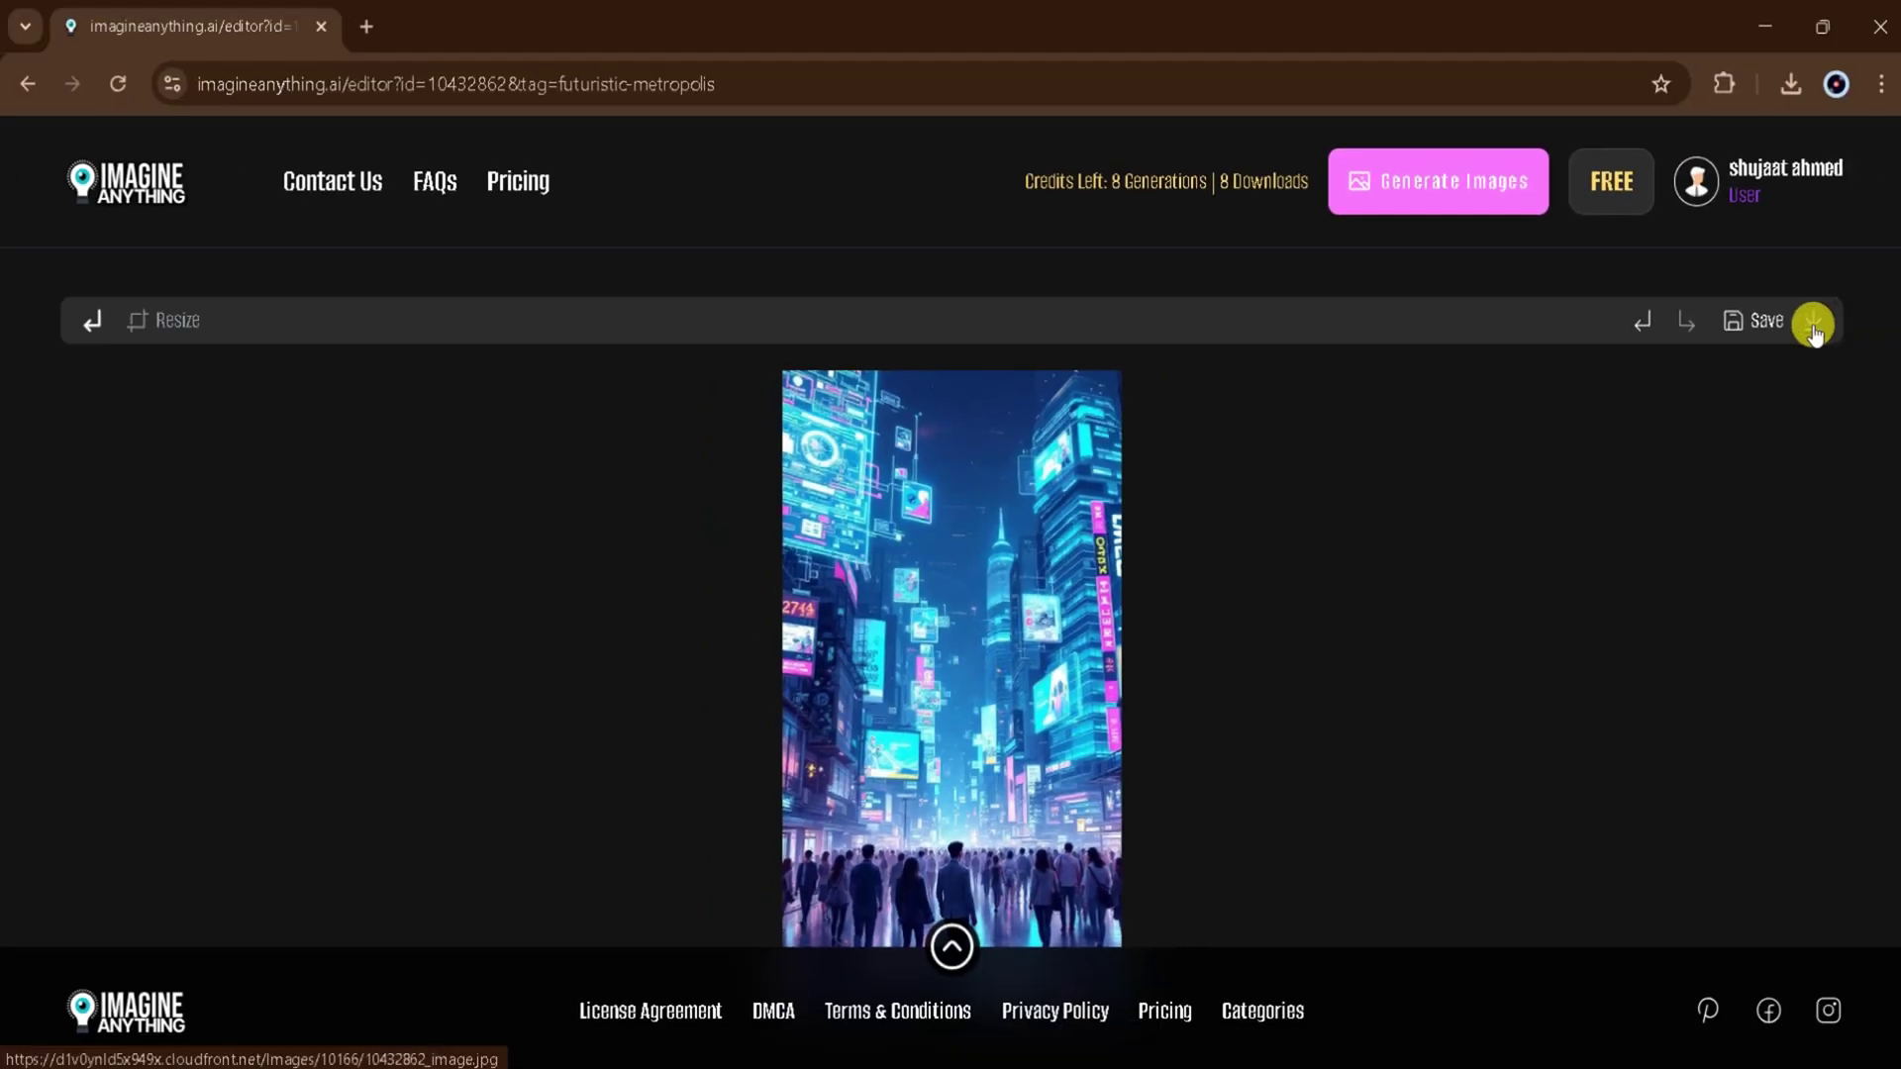
pyautogui.click(1813, 327)
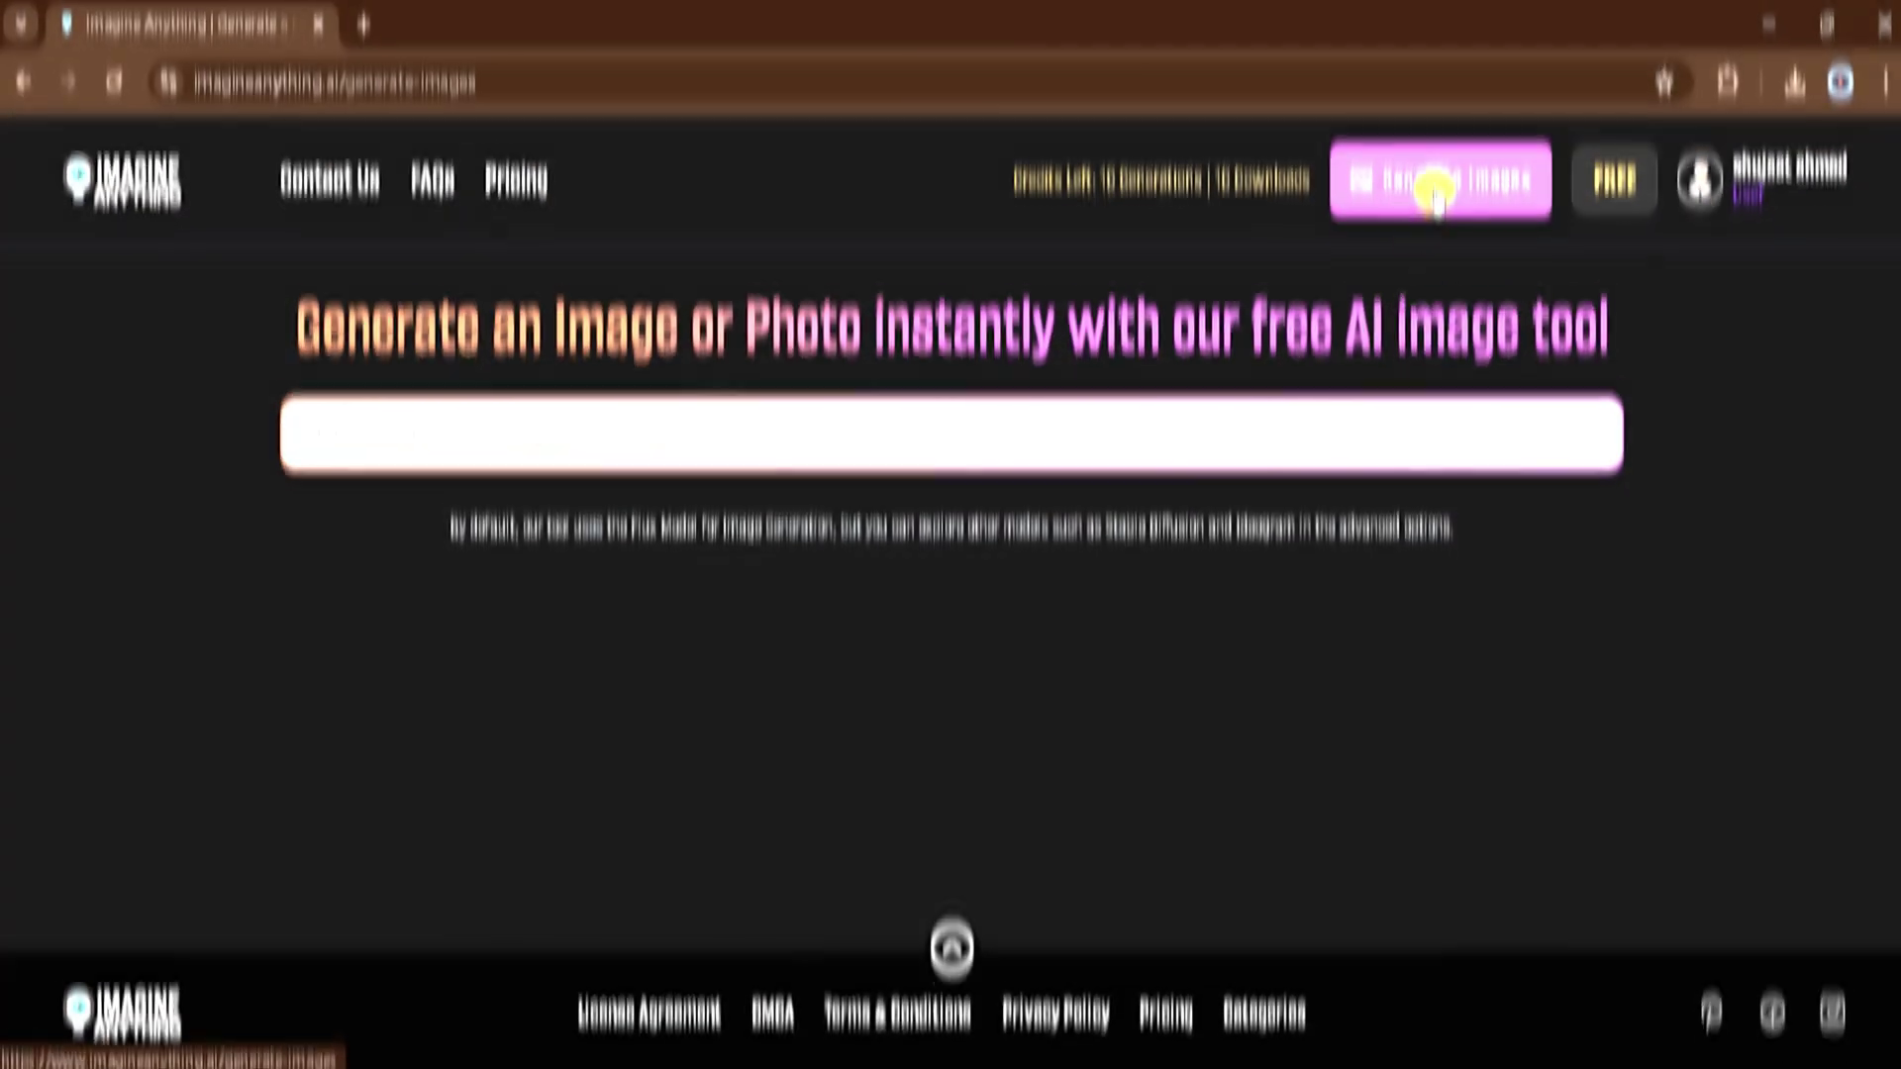
# - Switch the model to Stable Diffusion, paste the futuristic AI prompt, and generate the robot image
pyautogui.click(810, 433)
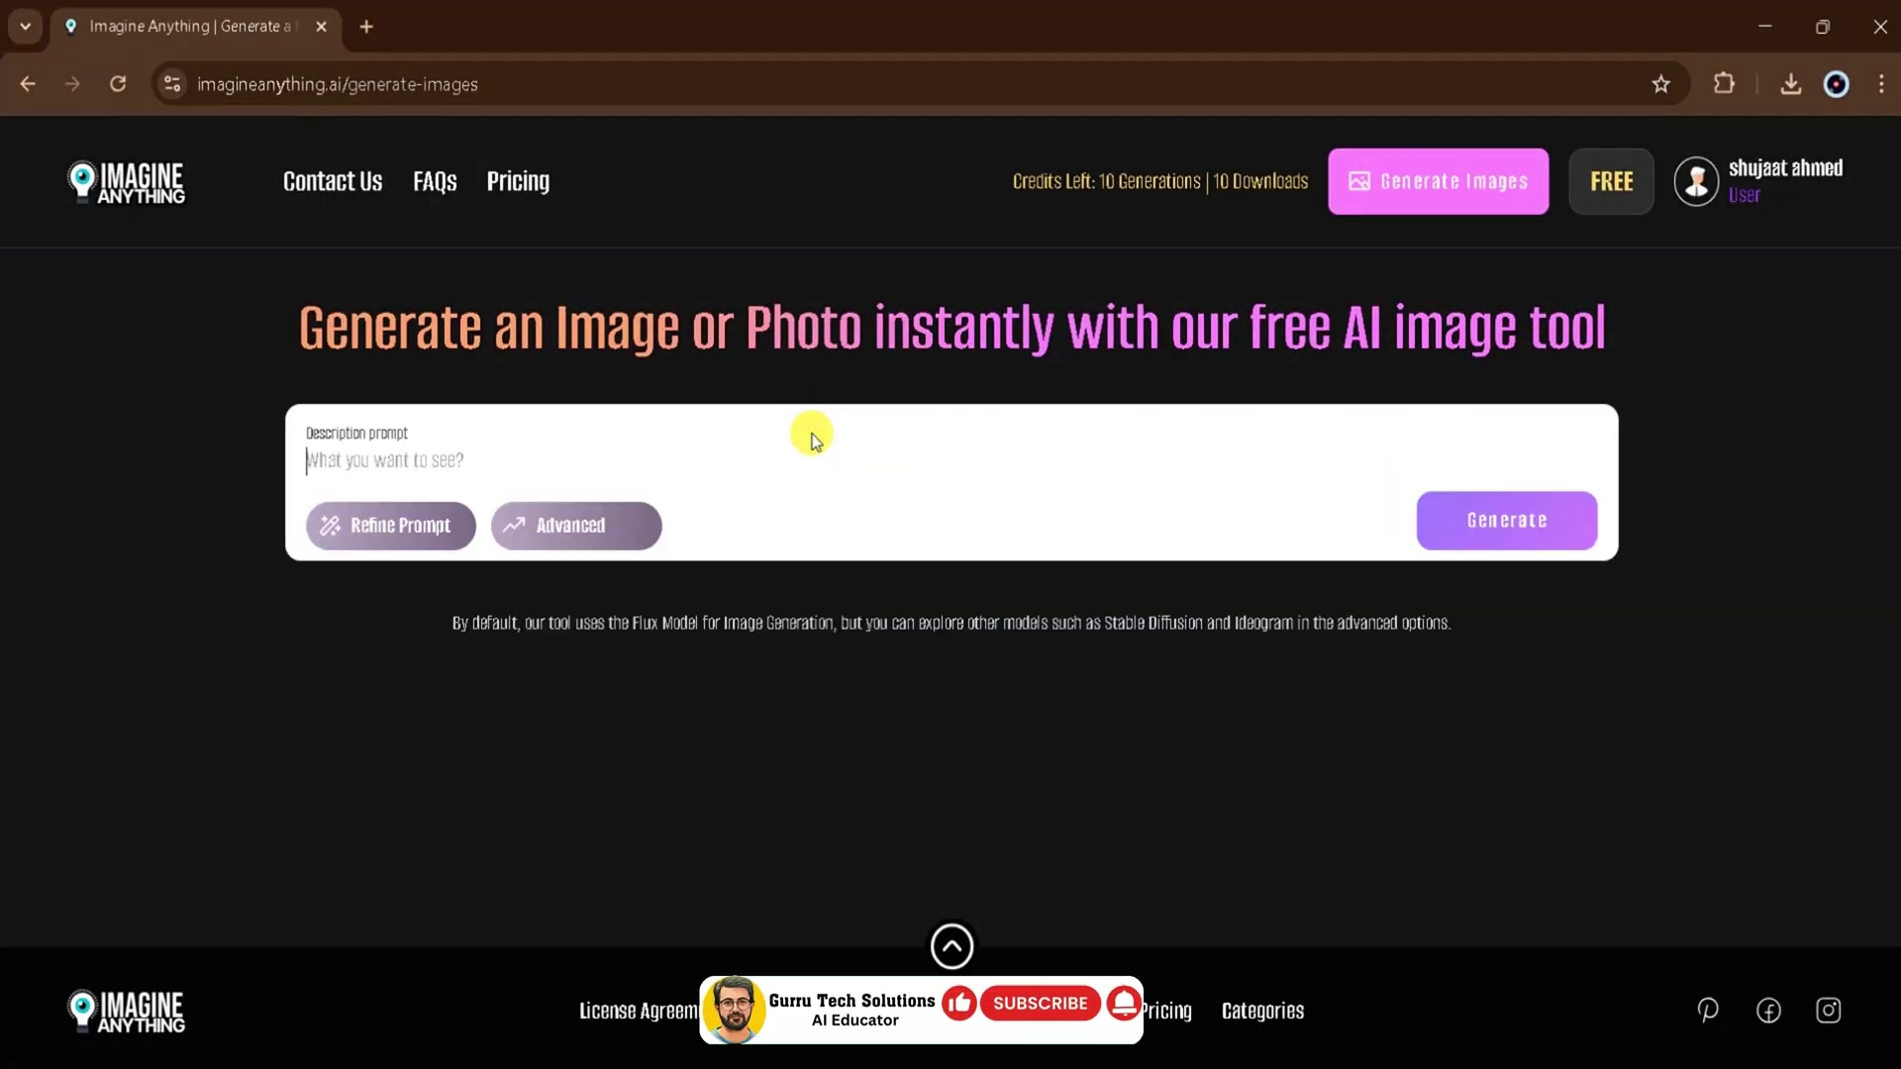
pyautogui.click(554, 520)
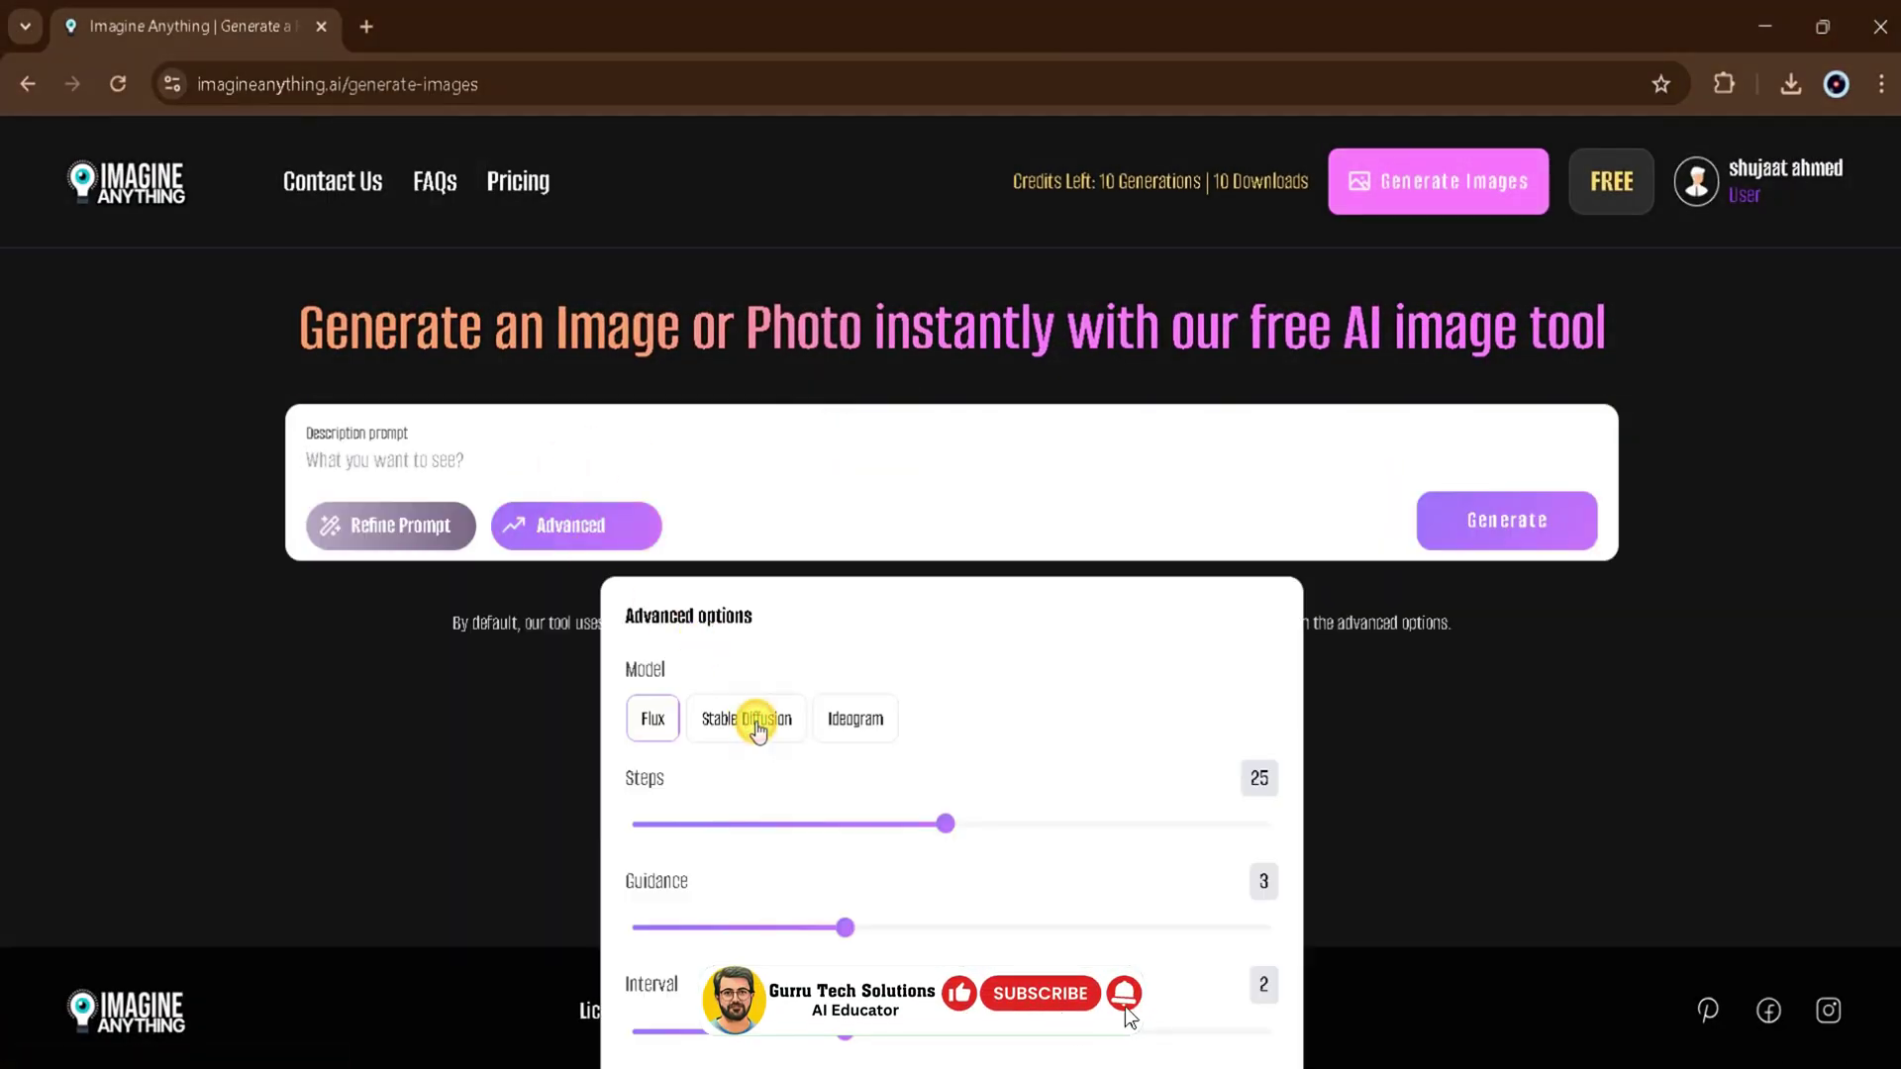
pyautogui.click(759, 723)
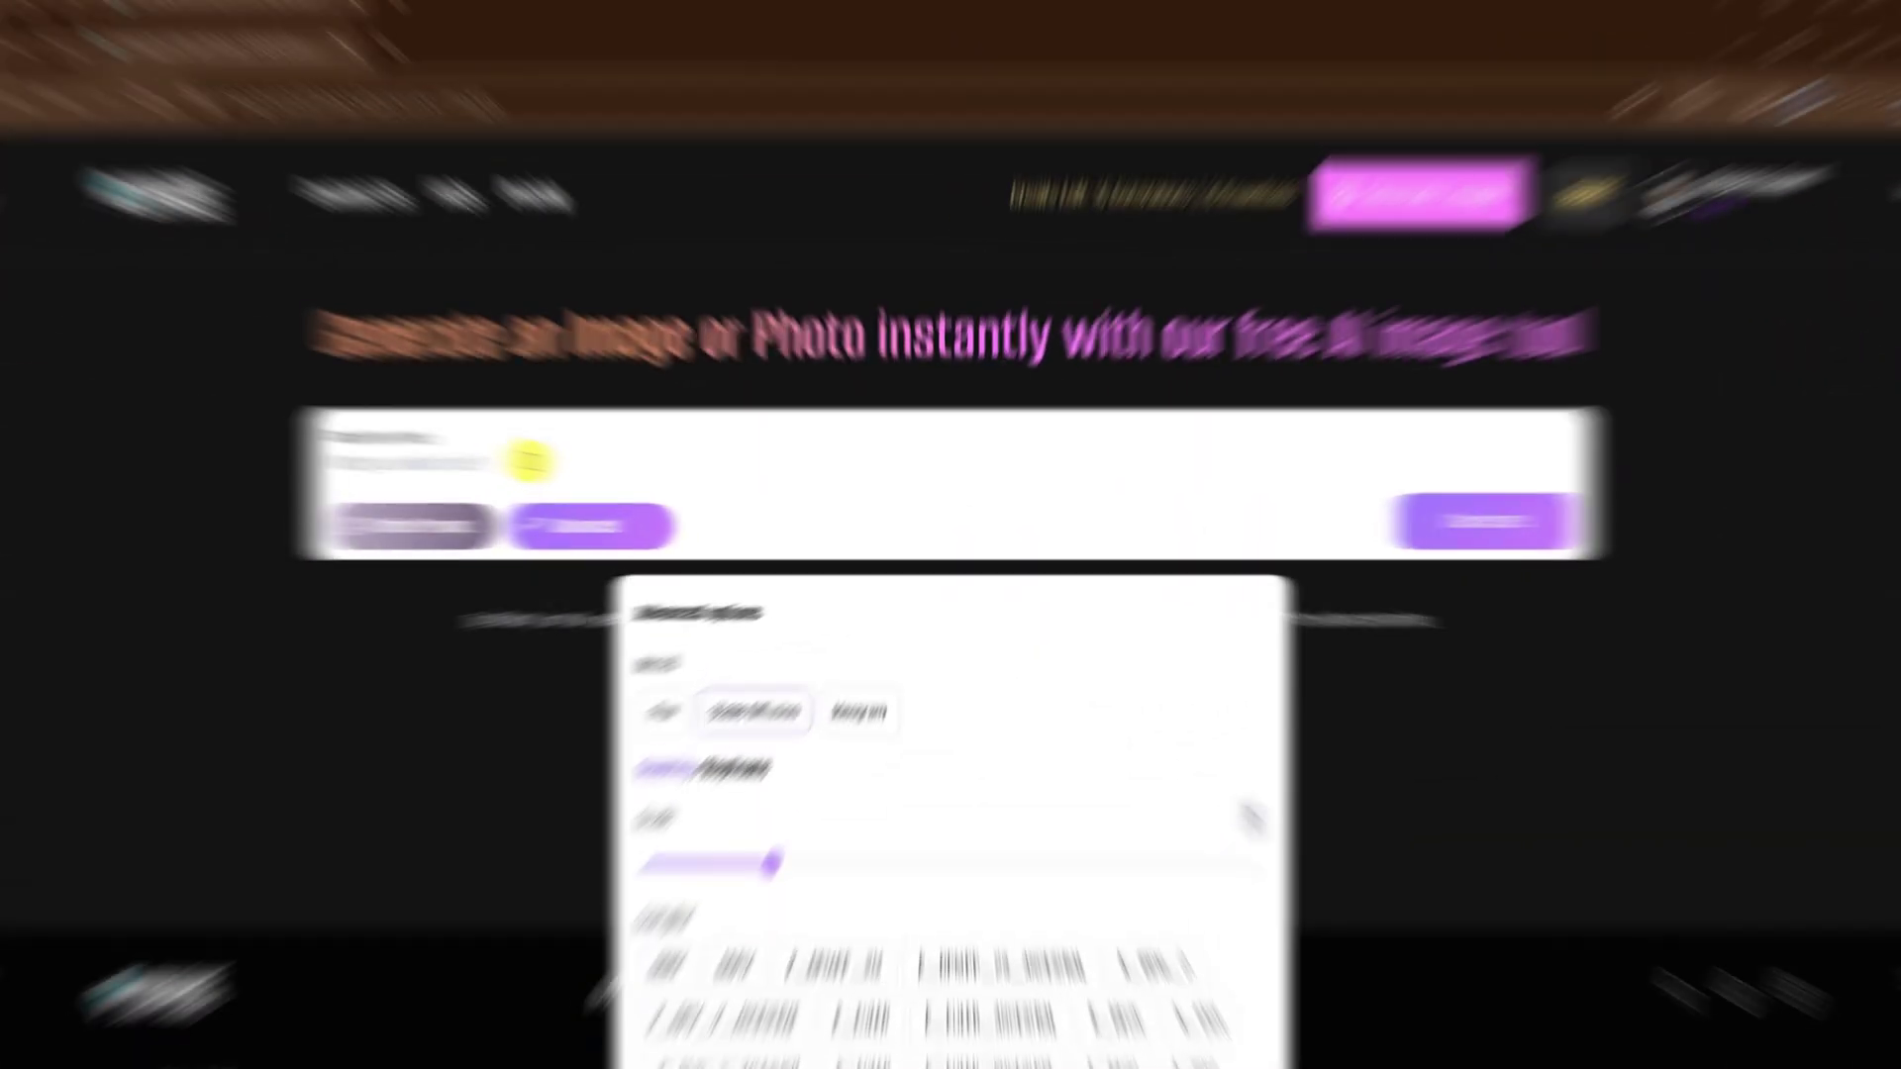
pyautogui.write('A futuristic scene showcasing AI technology revolutionizing daily life, with humanoid robots, holographic interfaces, and vibrant neon lighting.')
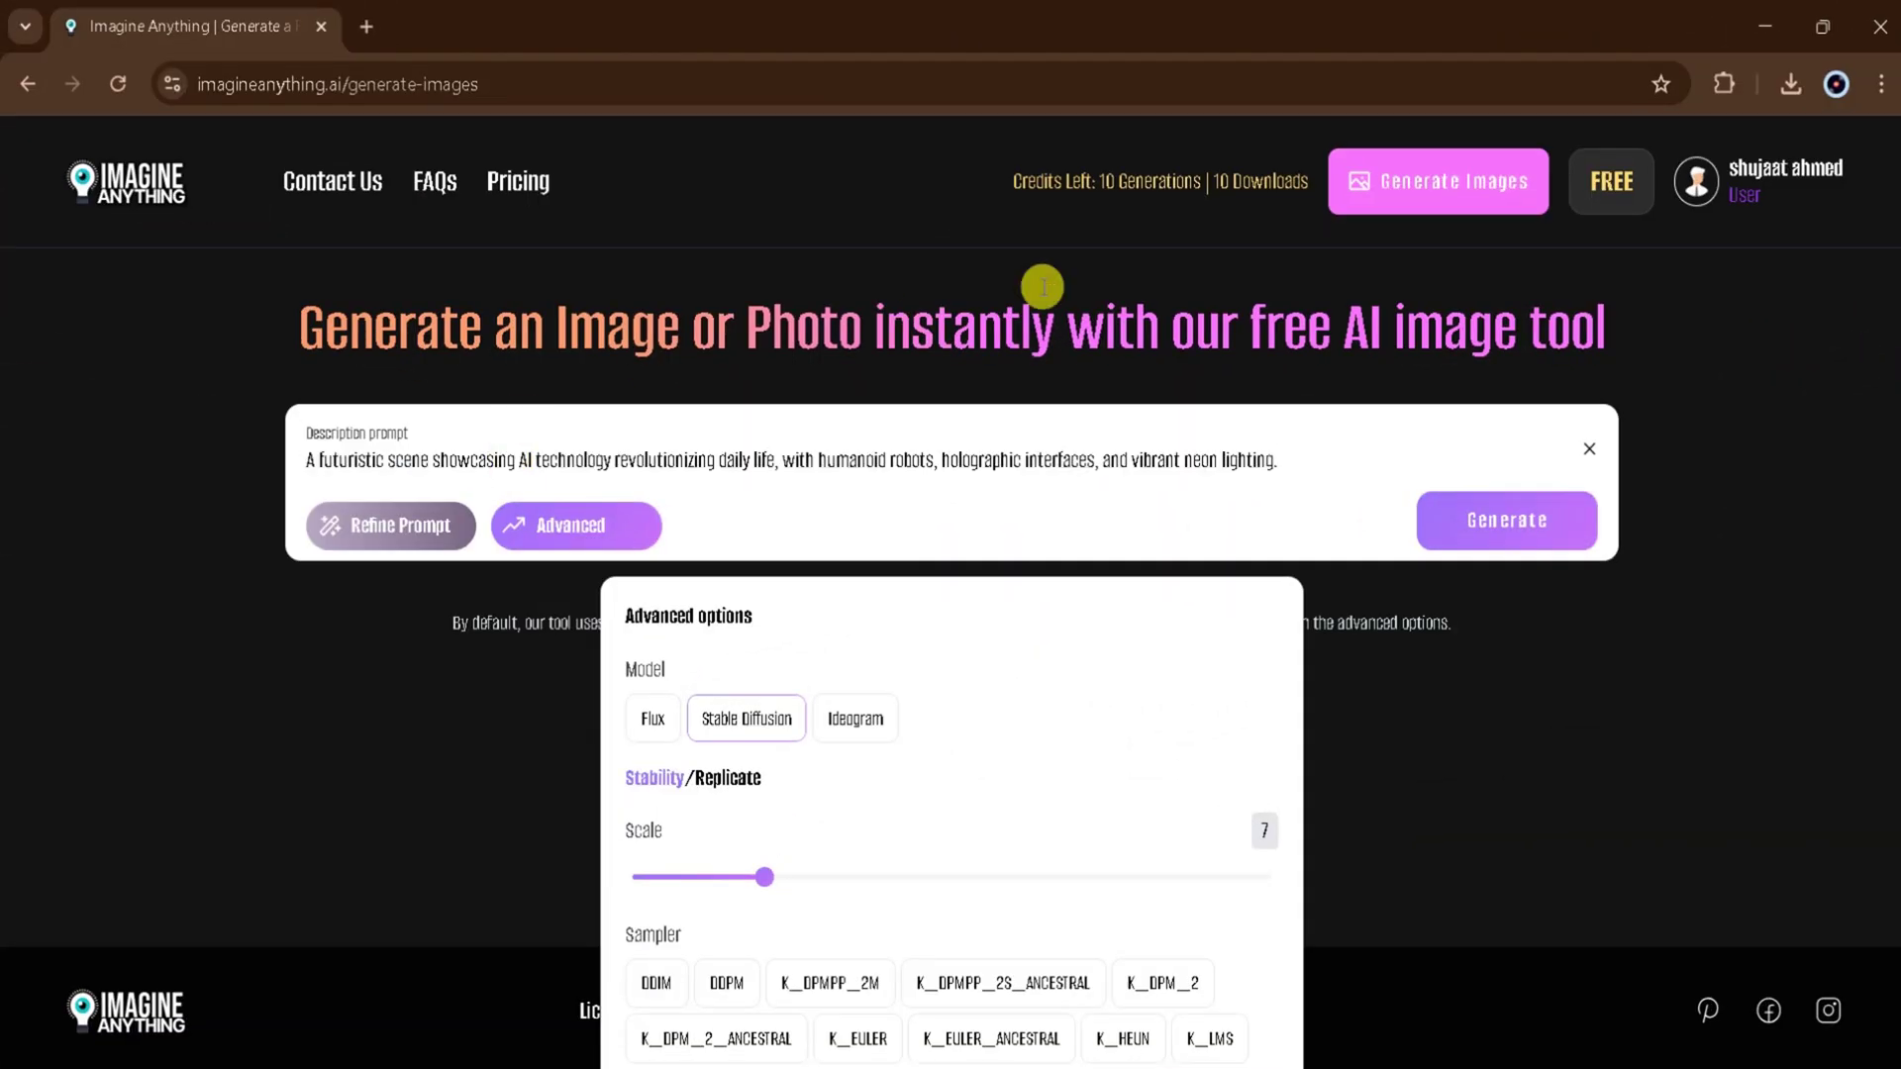
pyautogui.scroll(-1, 1220, 478)
pyautogui.click(1508, 373)
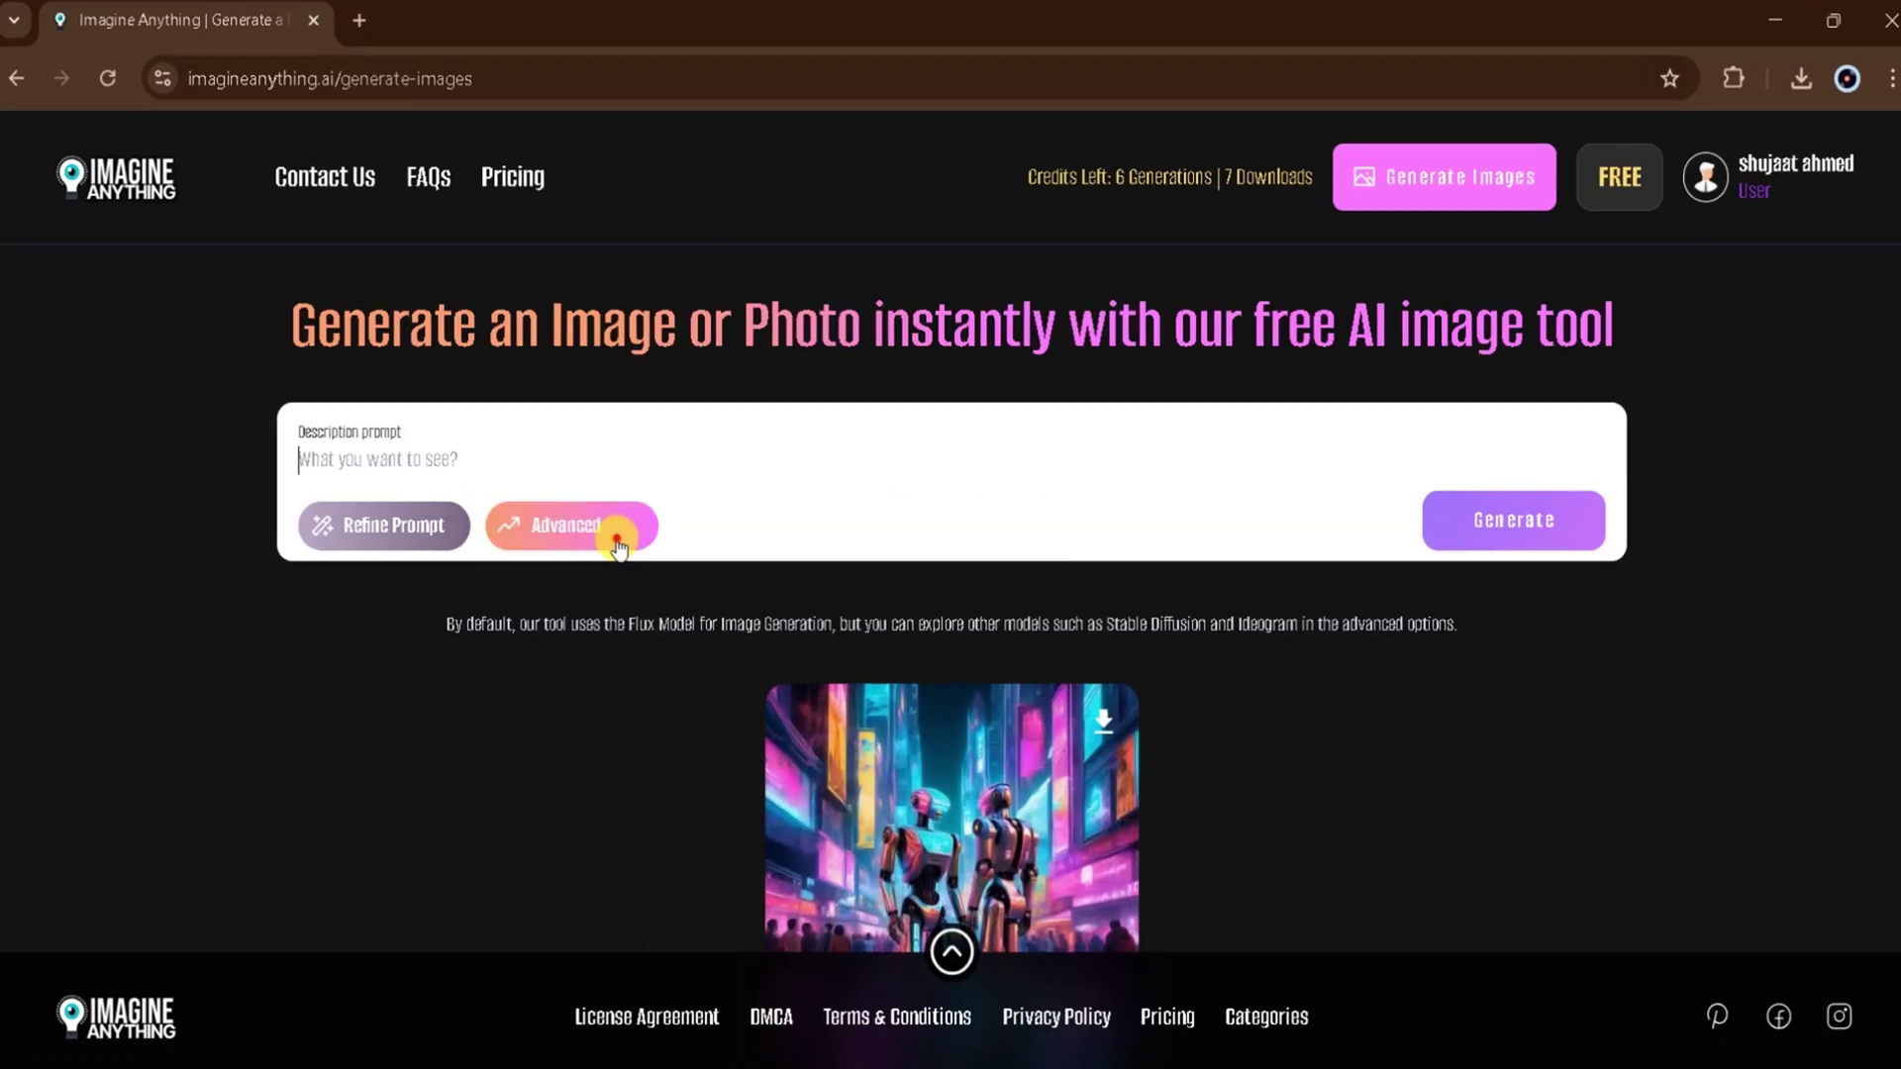
pyautogui.click(614, 528)
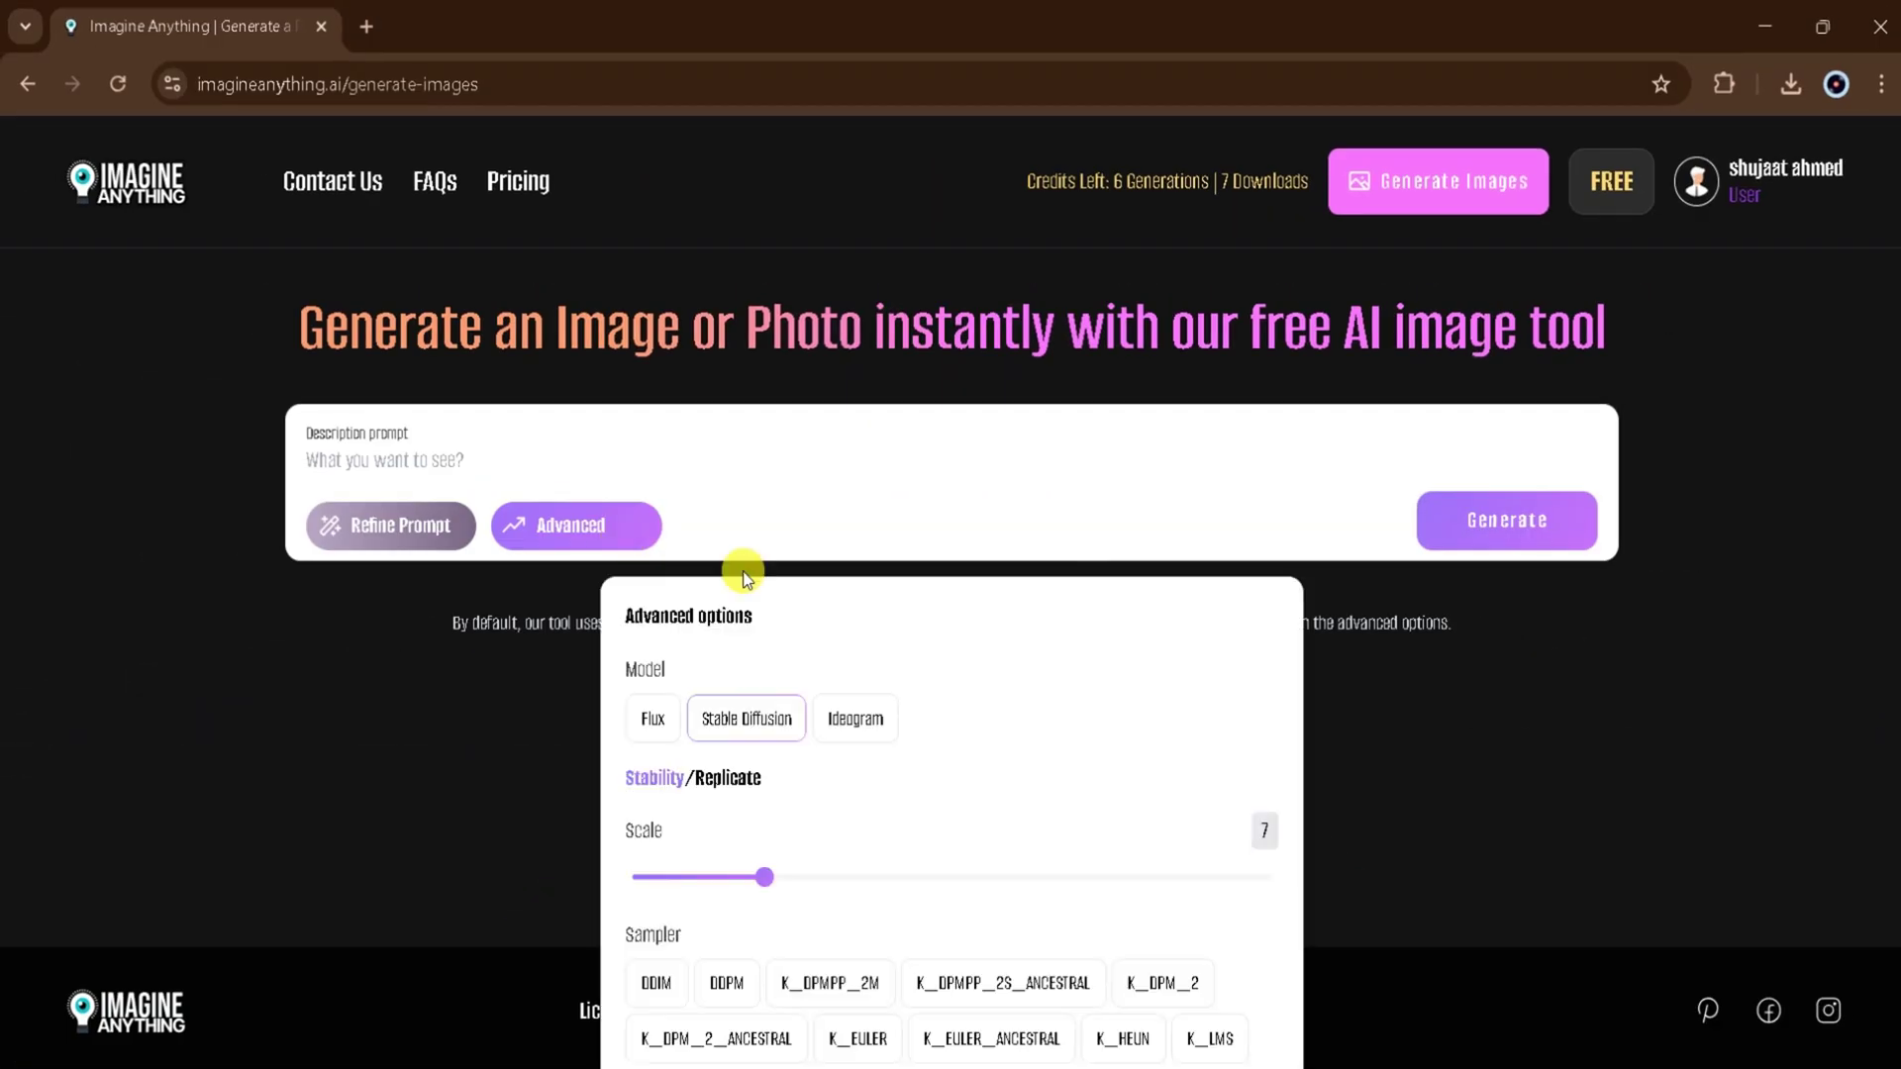
# - Generate the pasted futuristic AI prompt with Ideogram, then show advanced options on the empty prompt
pyautogui.click(875, 725)
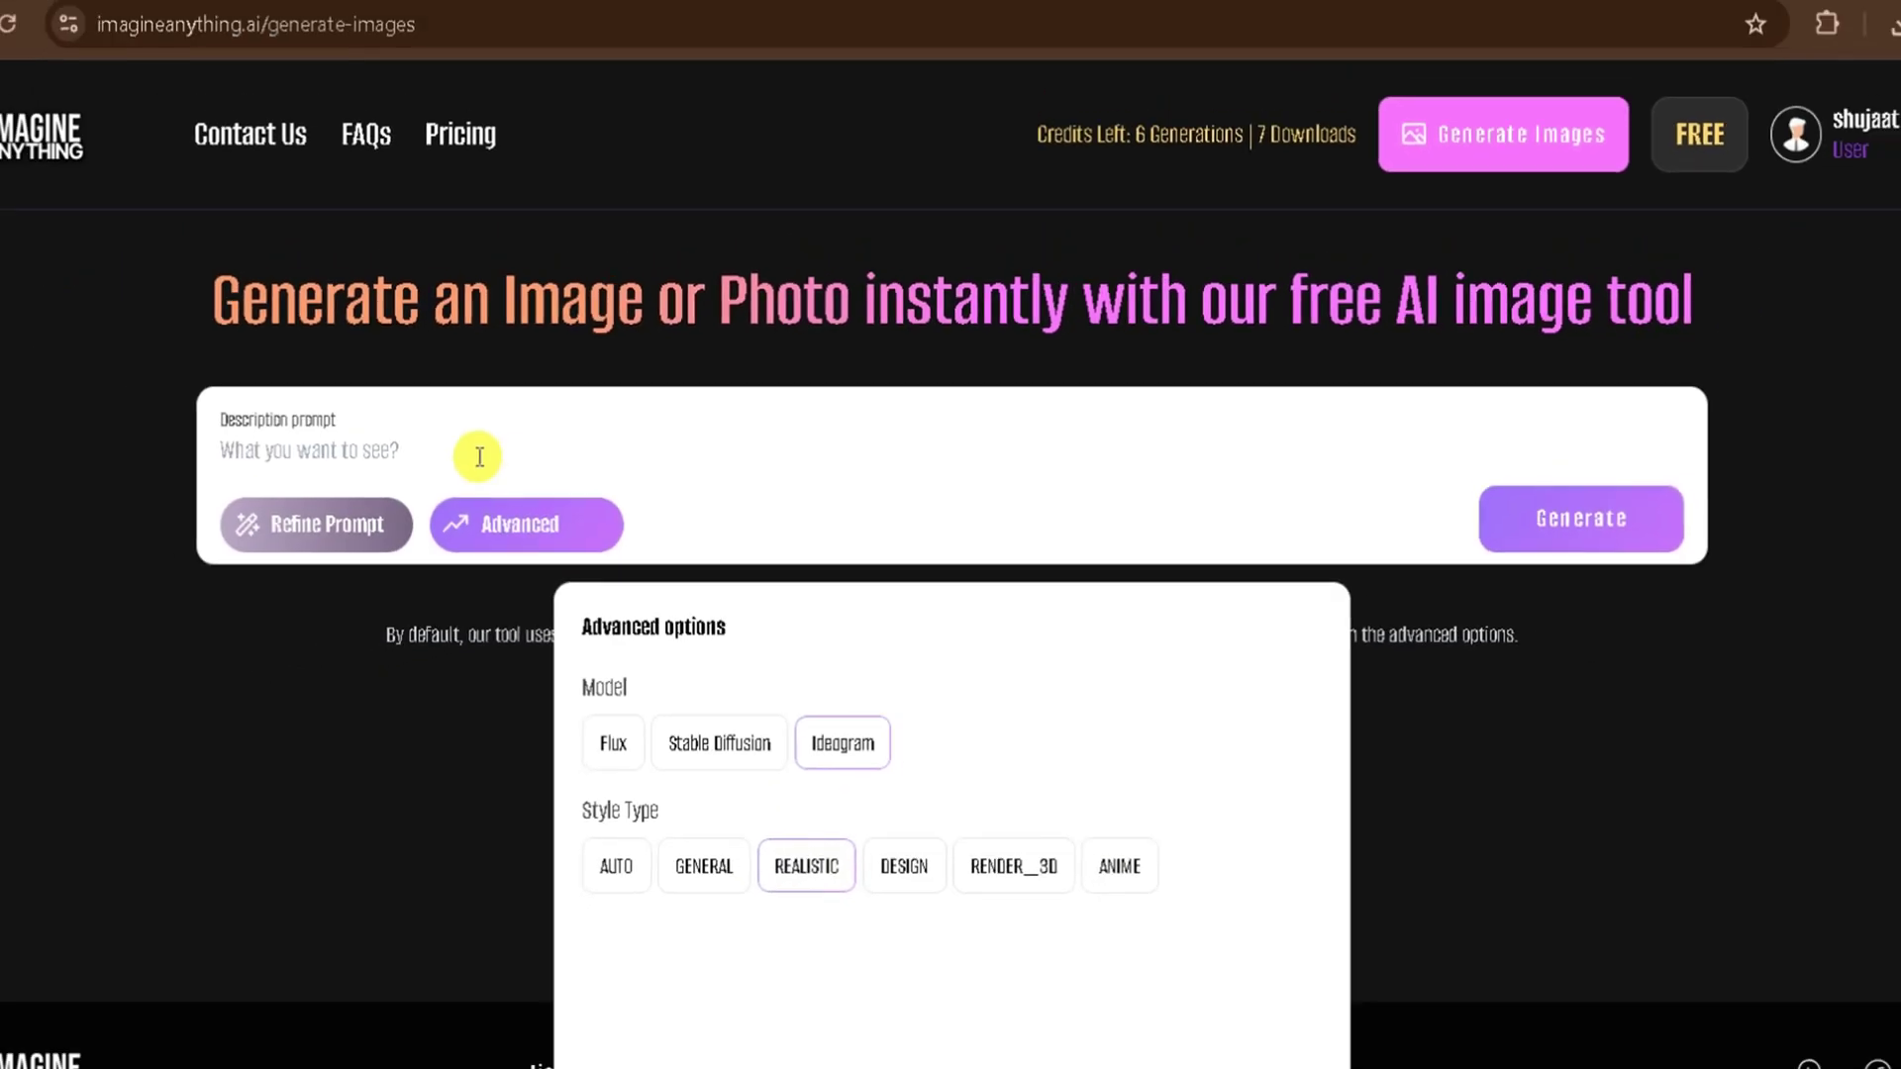
pyautogui.click(532, 465)
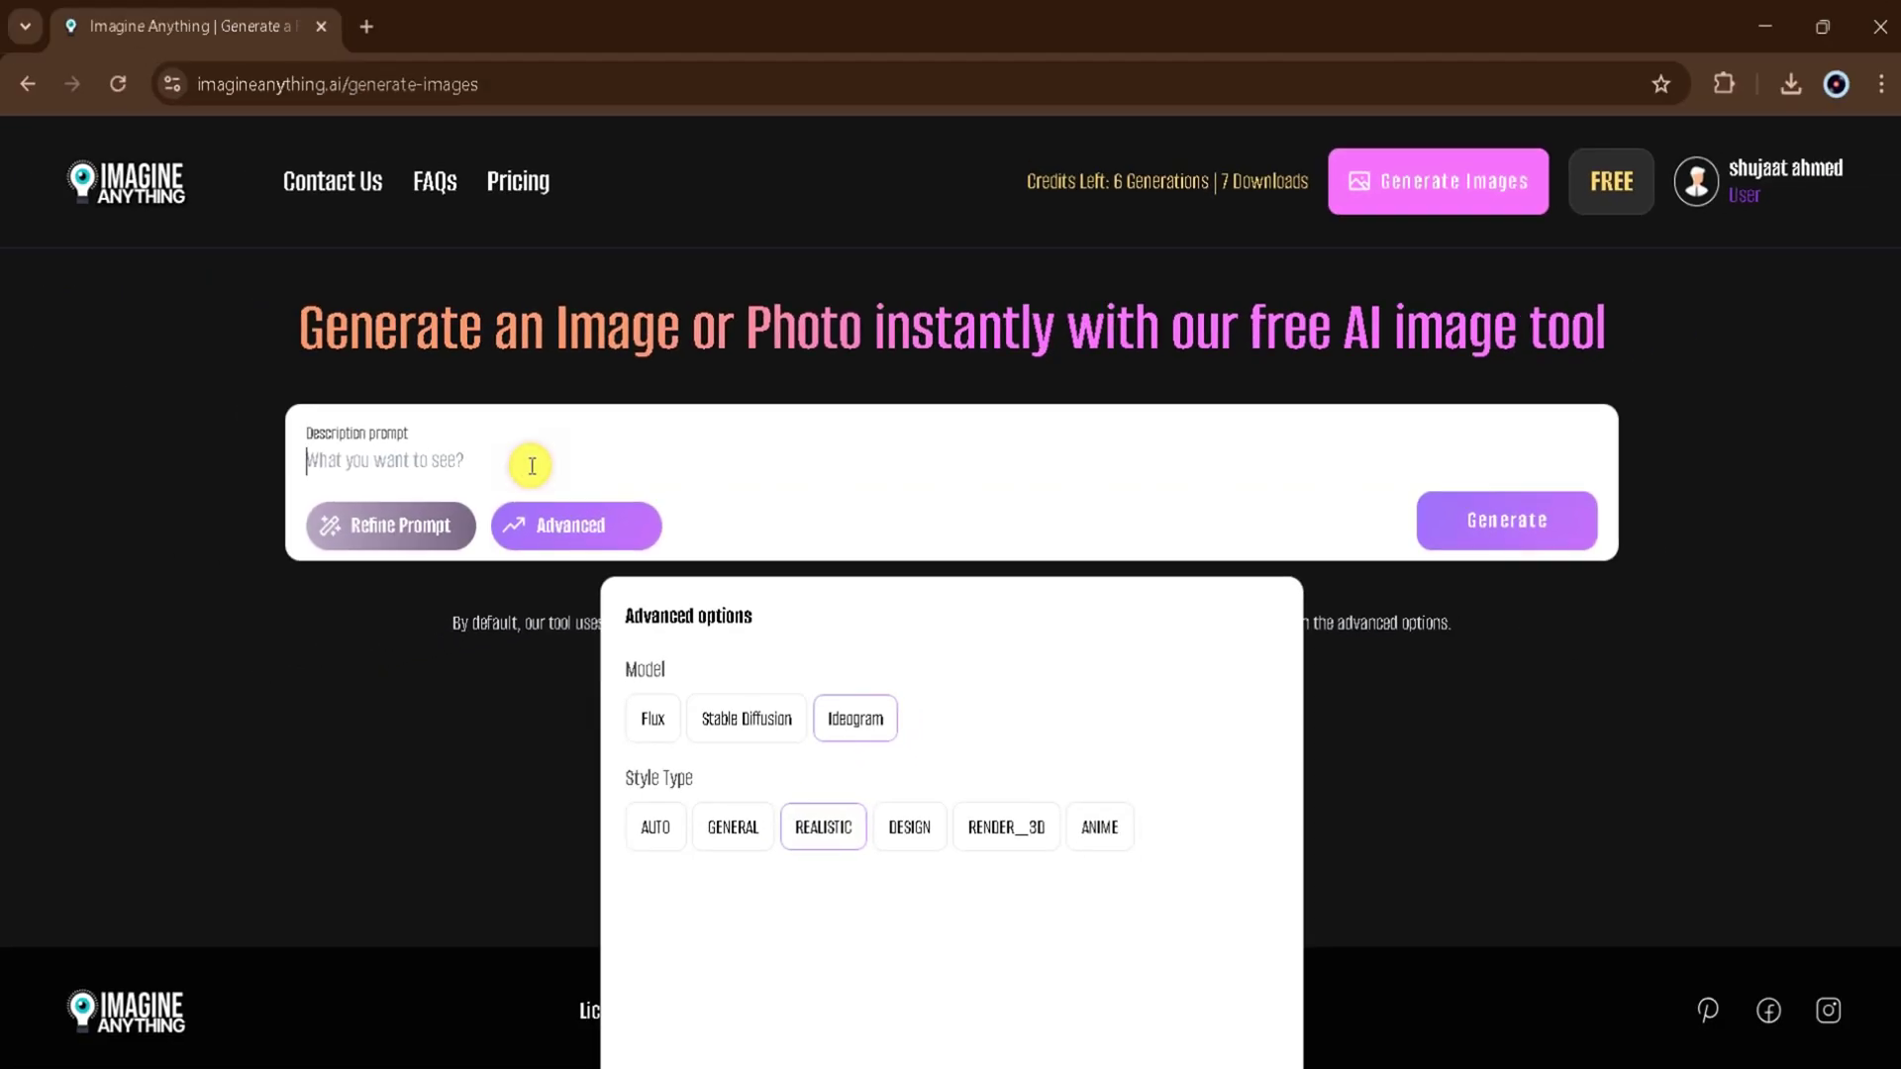
pyautogui.write('A futuristic cityscape at sunset, with towering skyscrapers, advanced technology, bustling streets with humanoid robots, holographic advertisements, and vibrant neon lighting.')
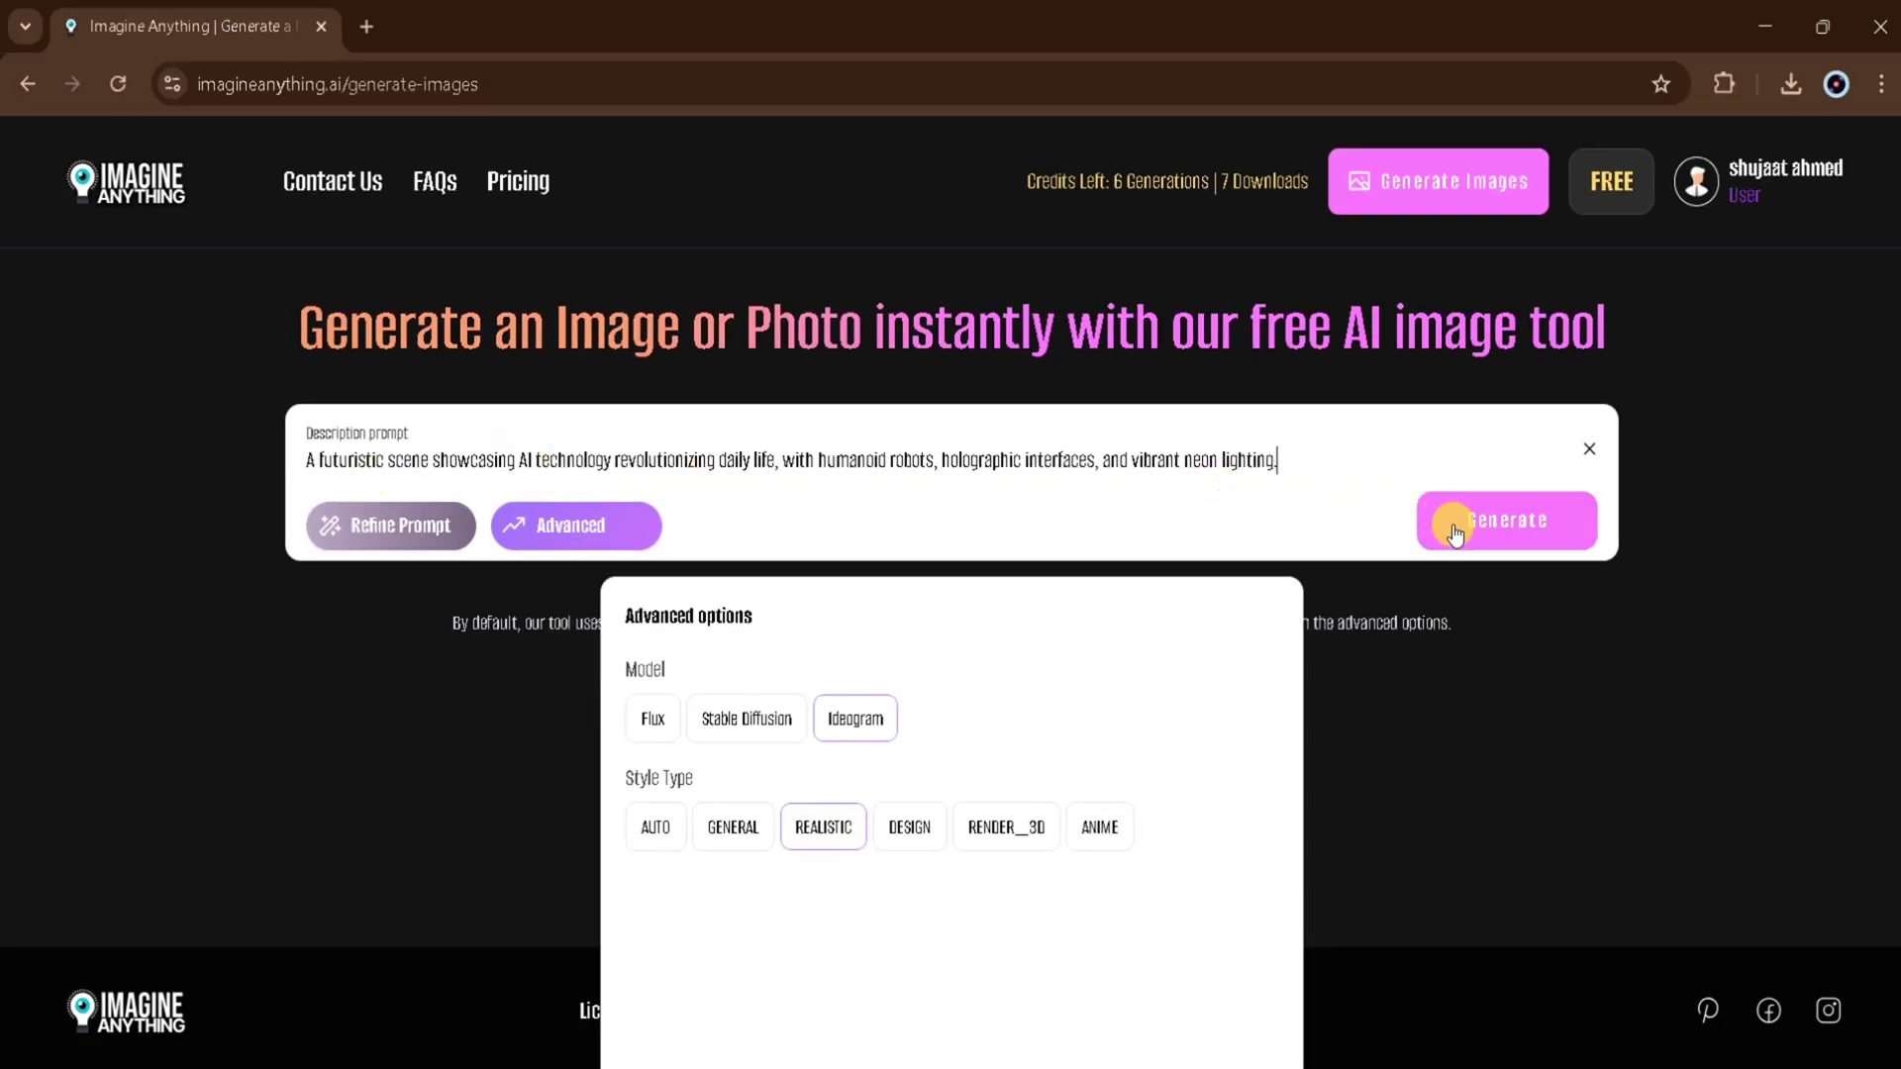
pyautogui.click(1456, 519)
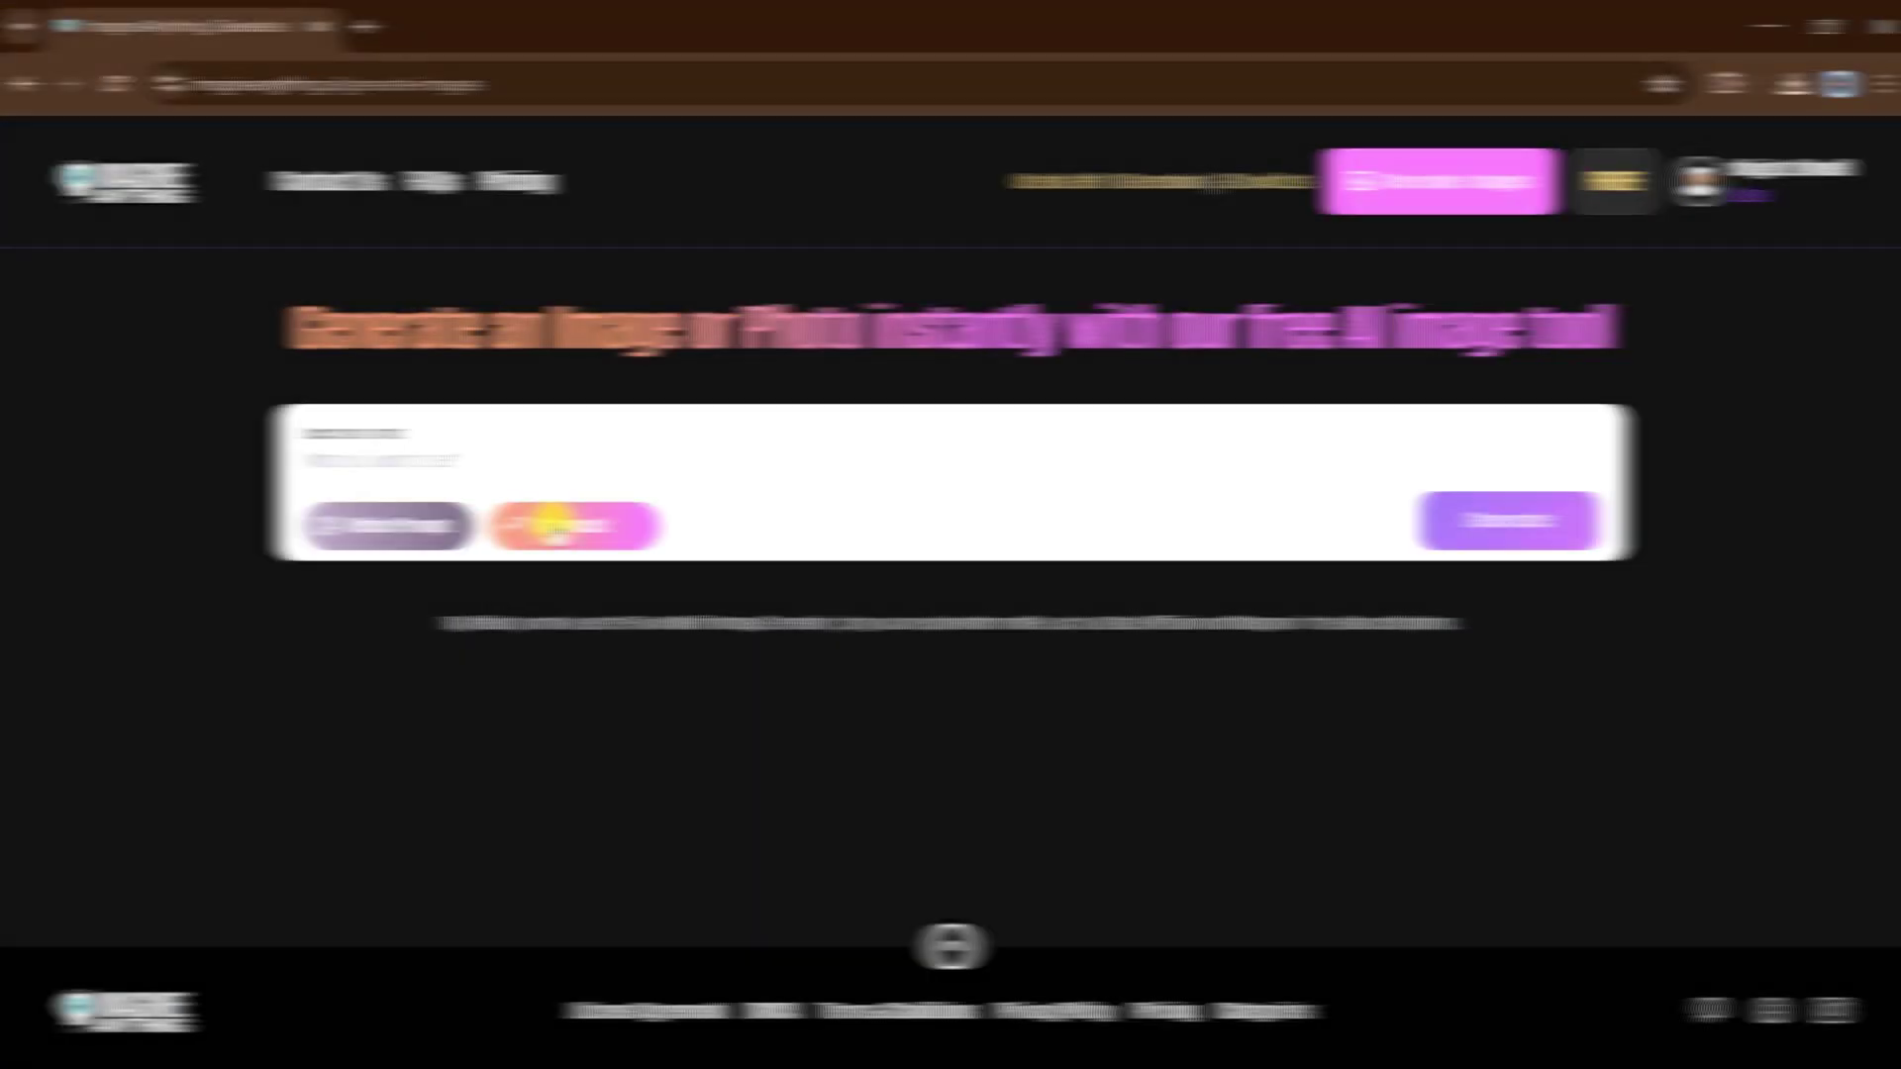
pyautogui.click(558, 532)
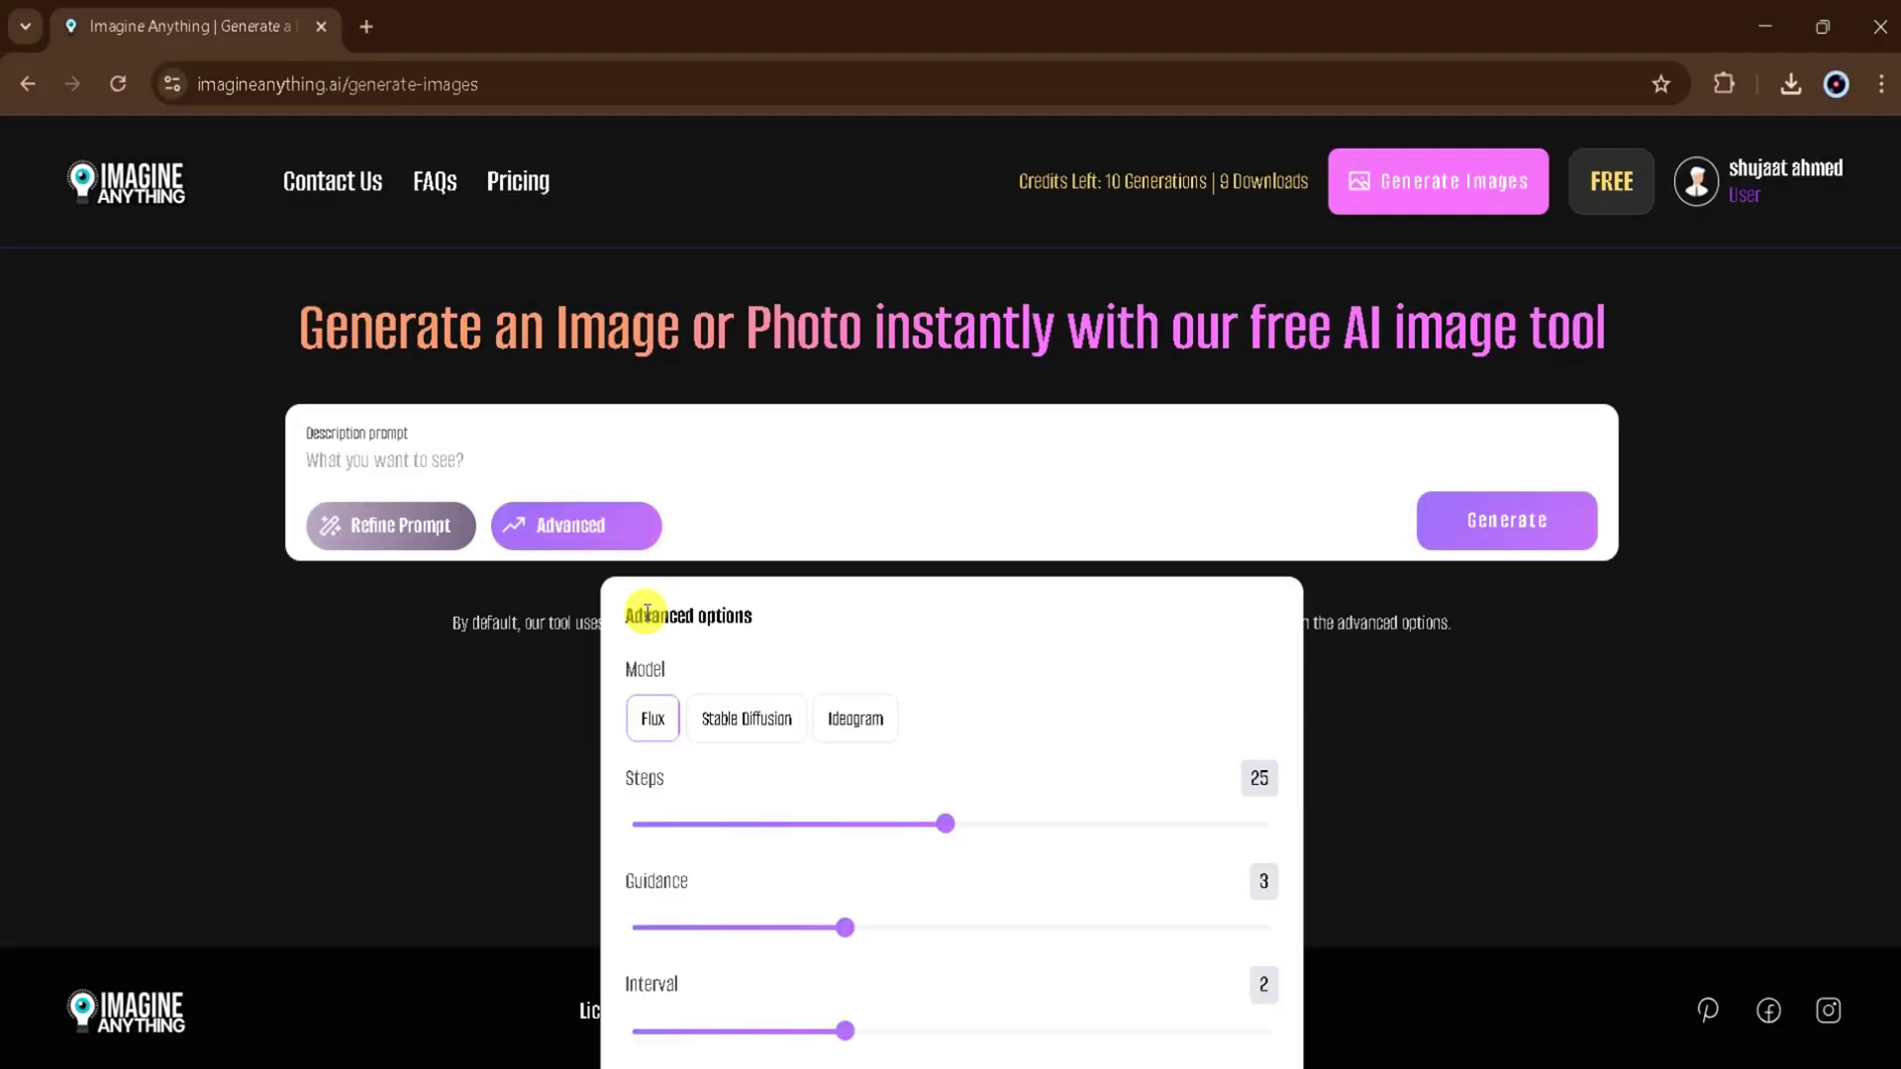
pyautogui.scroll(-2, 717, 645)
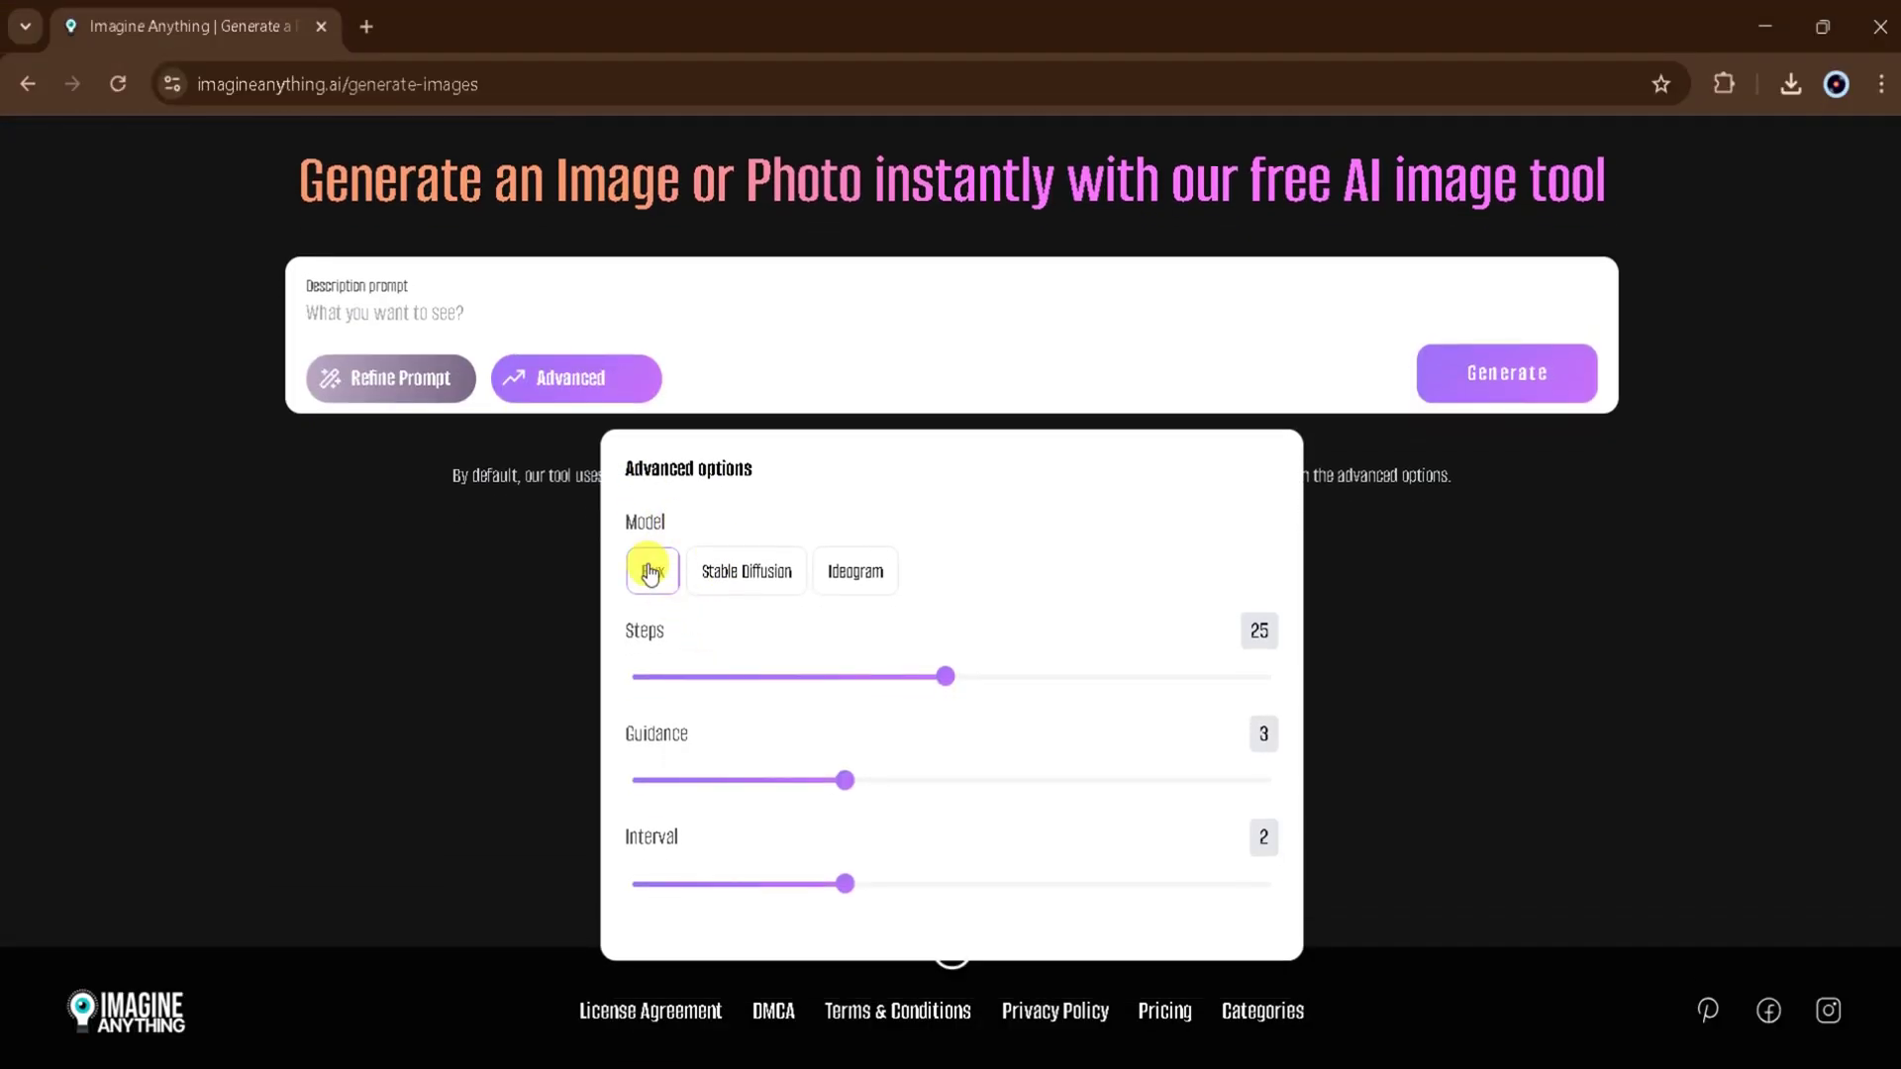